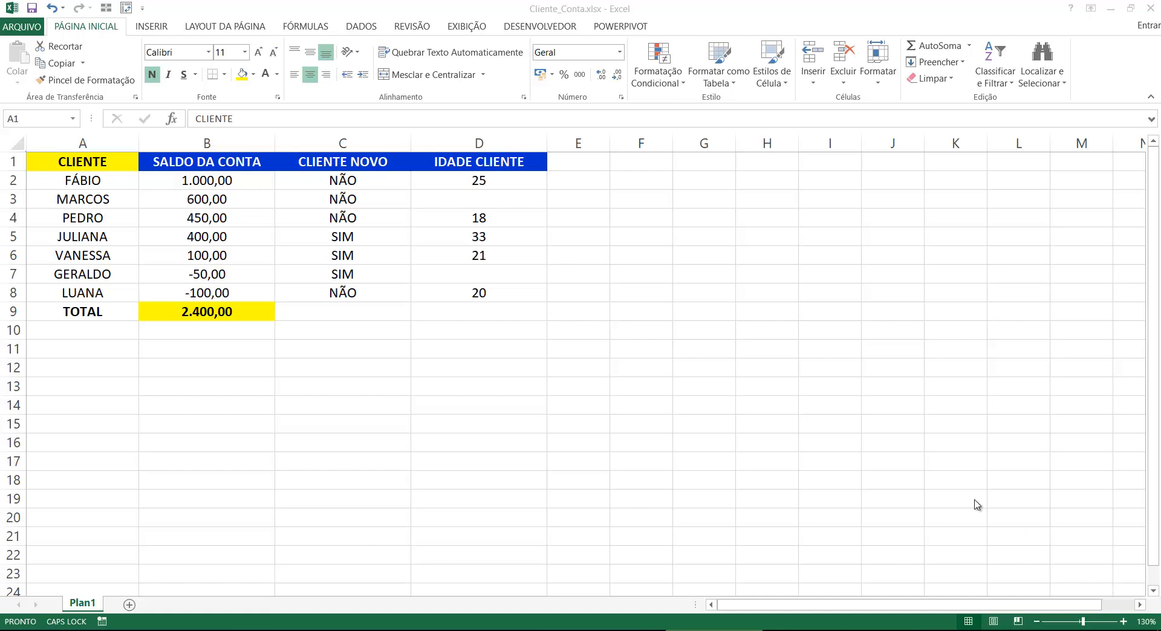
Examine the client table's columns for client, account balance, new client and age, including the blank age cells.
click(95, 161)
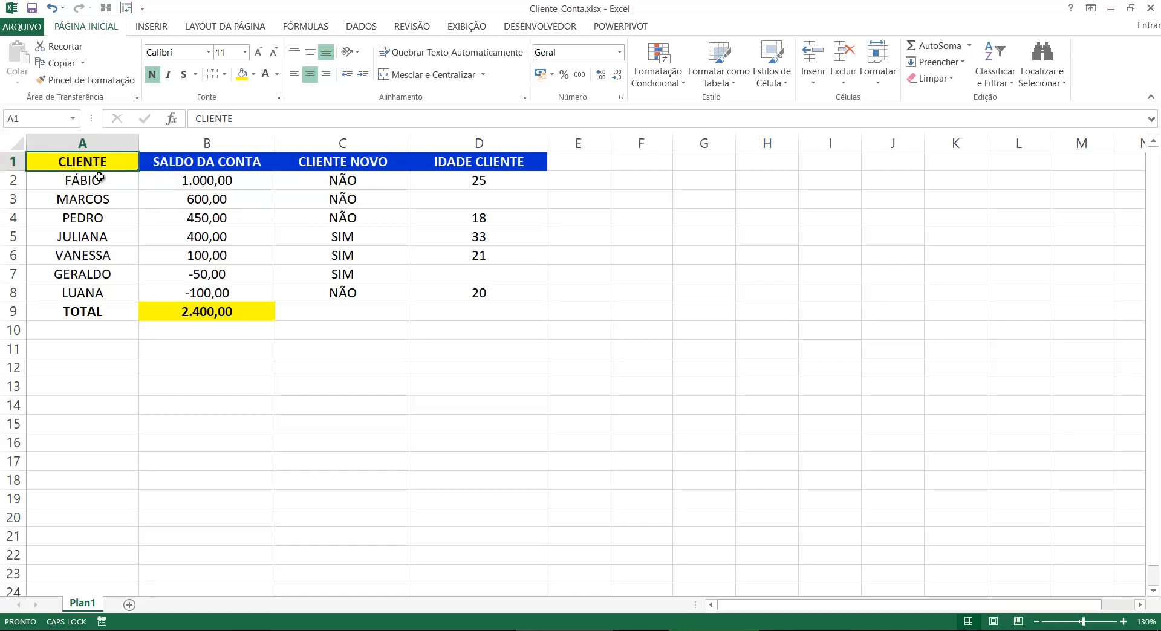
drag(109, 184, 94, 289)
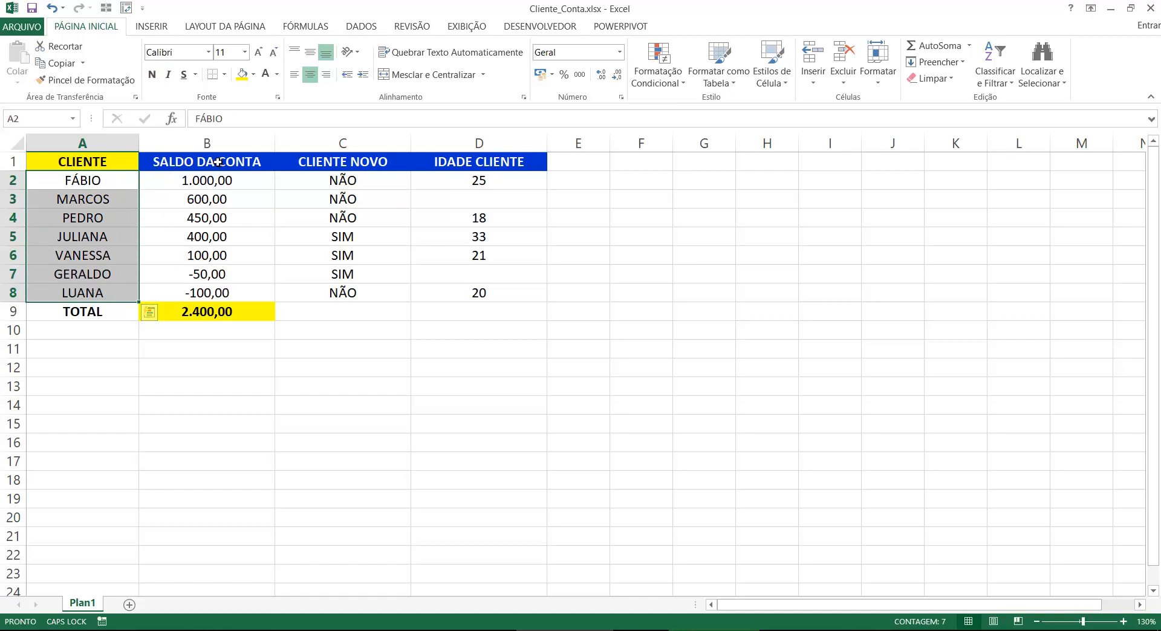
drag(213, 180, 203, 292)
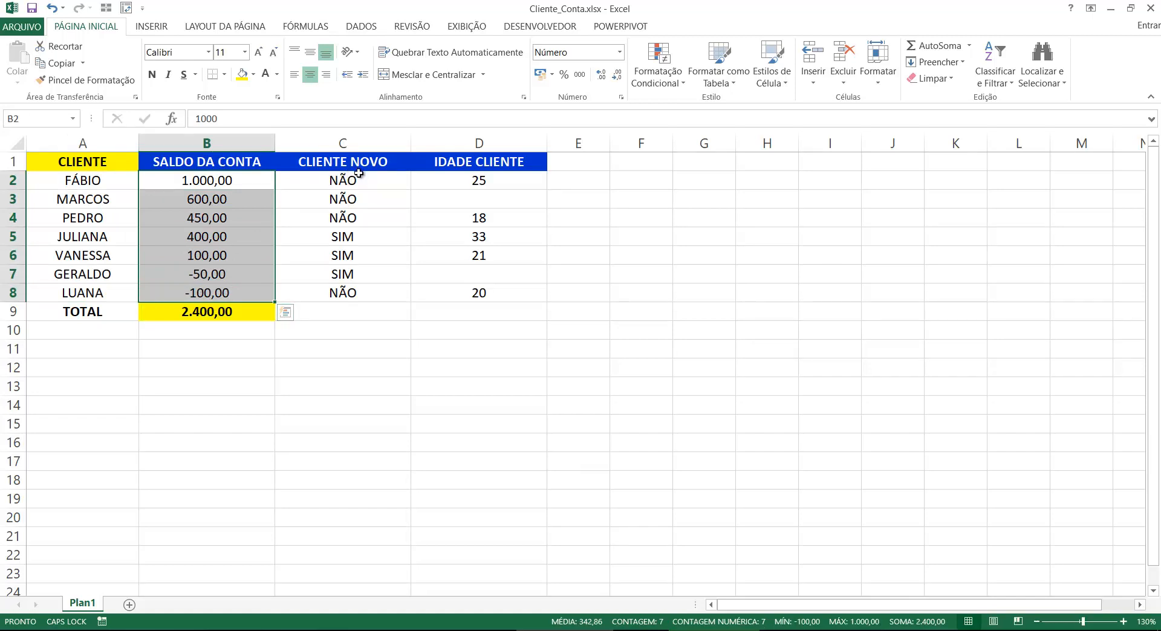
drag(357, 176, 341, 286)
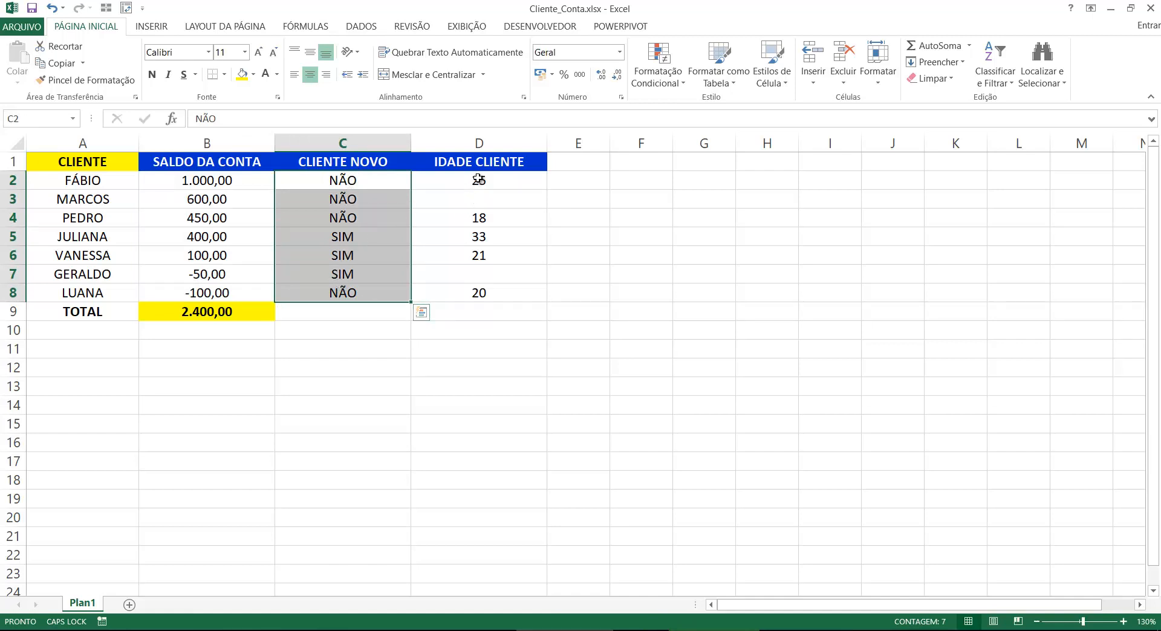
drag(478, 182, 470, 291)
click(477, 201)
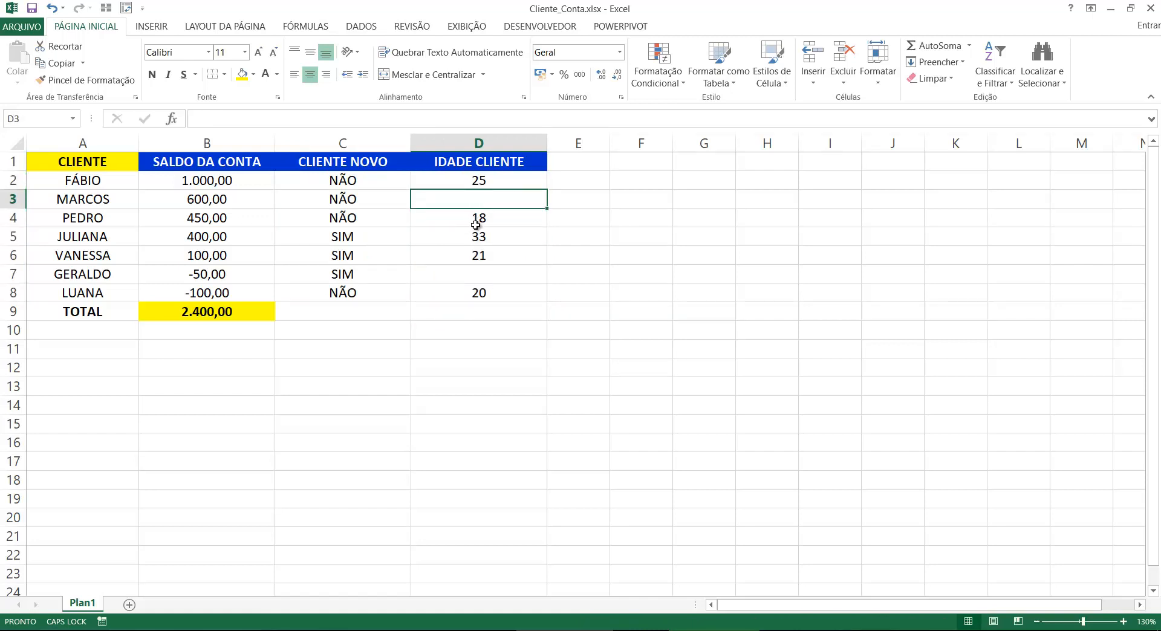
click(472, 274)
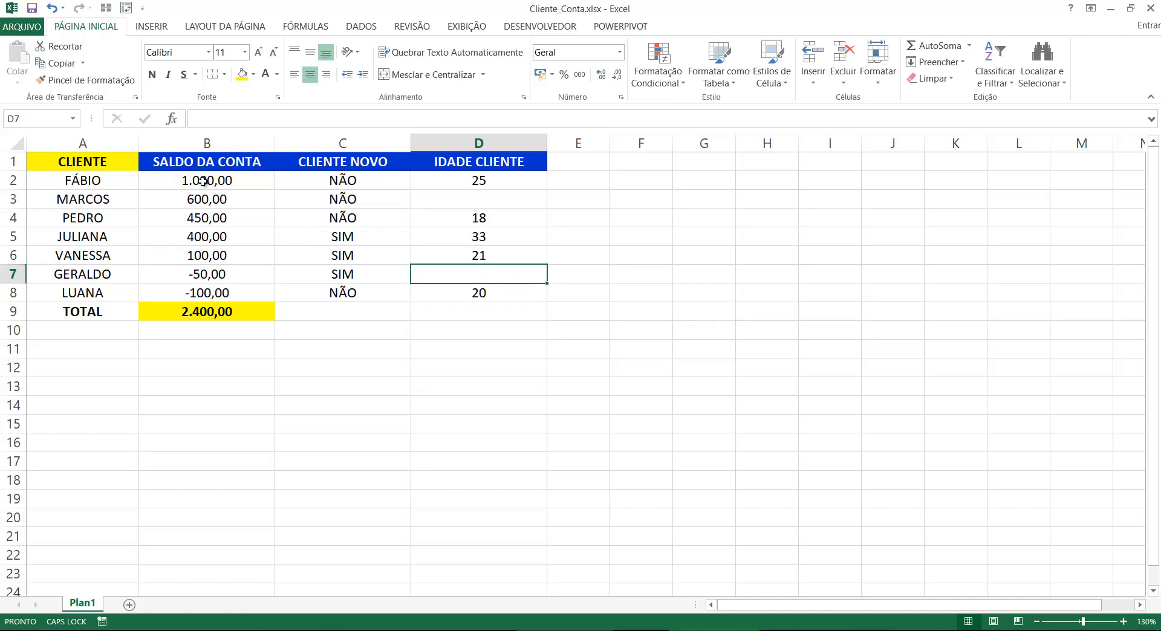
Examine the negative account balances in B7:B8 and compare them with the other entries in the balance column.
click(204, 277)
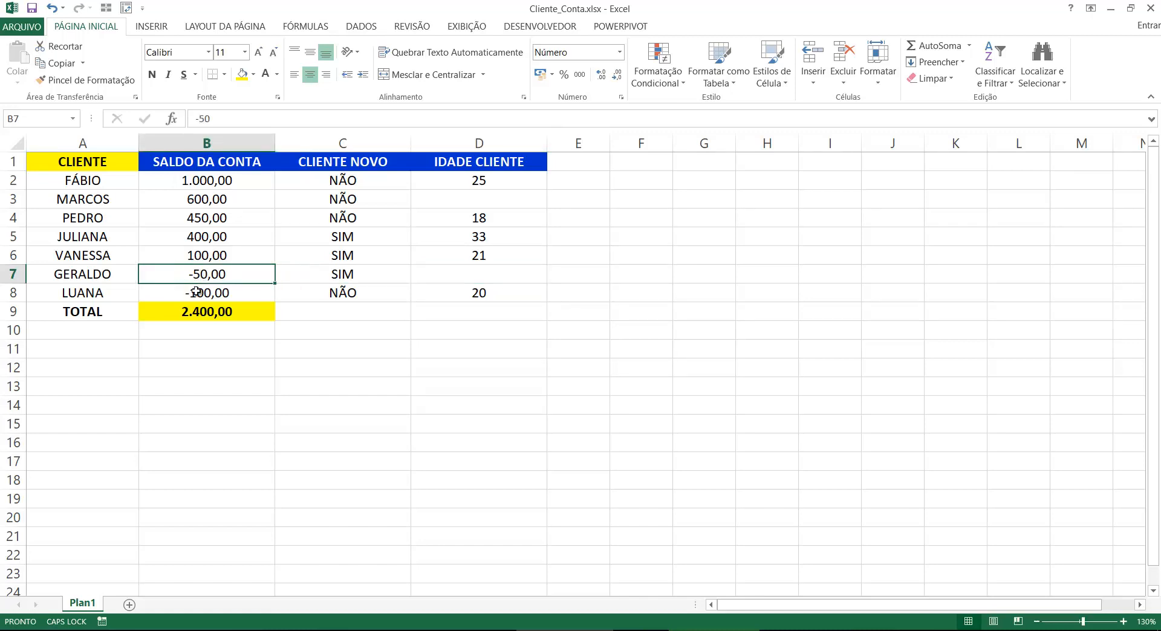
click(201, 295)
drag(204, 275, 200, 292)
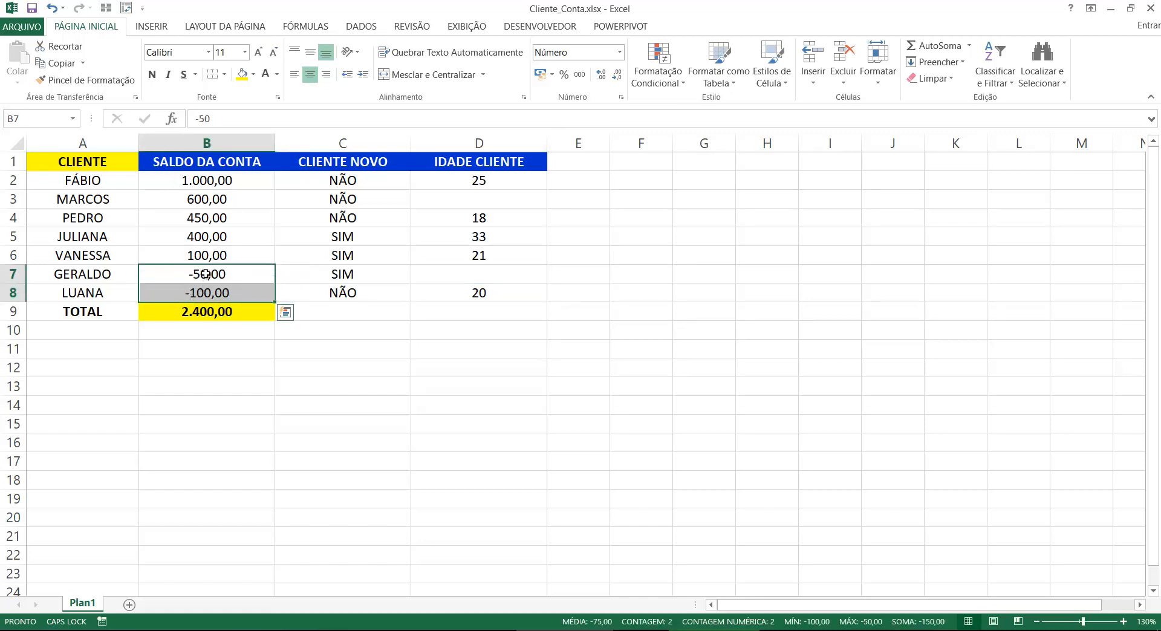
click(206, 275)
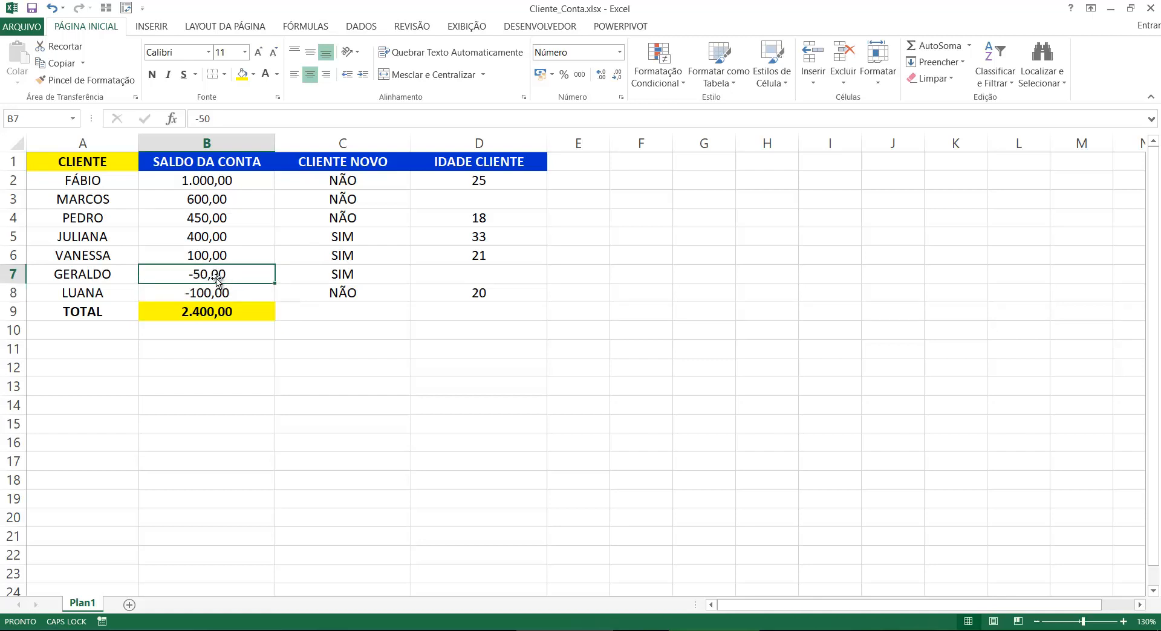
click(204, 294)
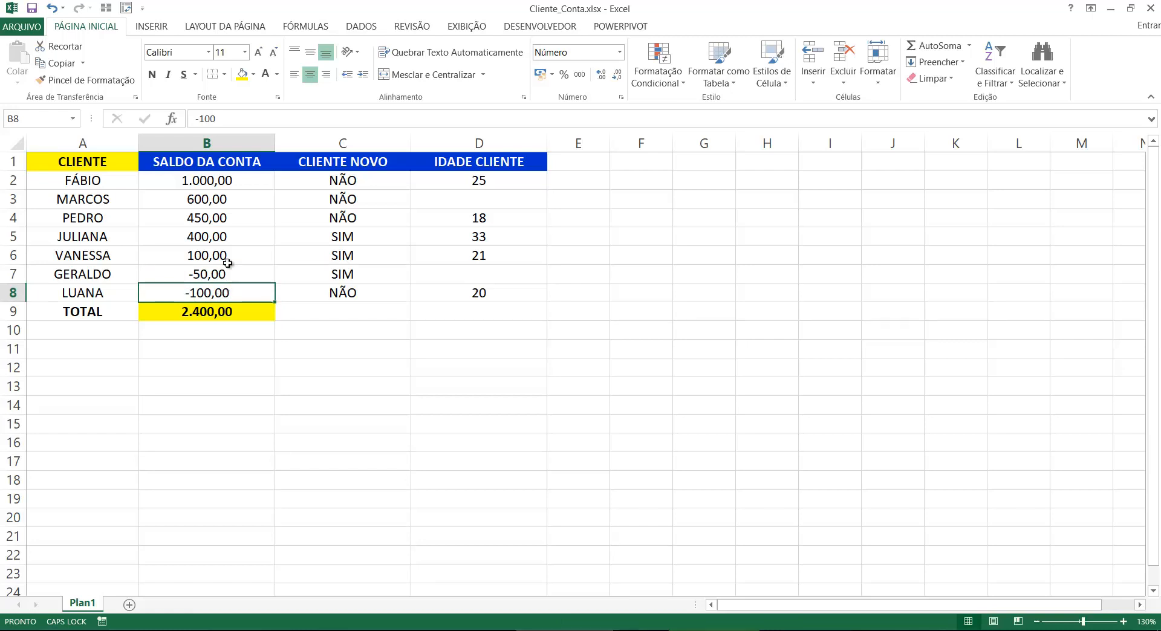
click(210, 176)
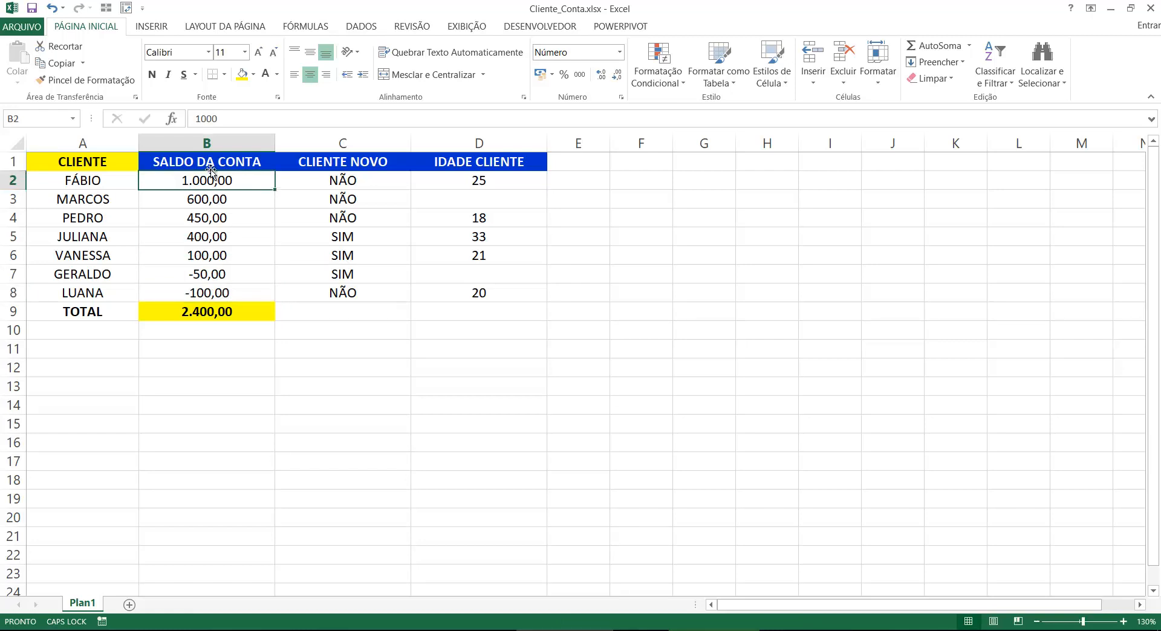
click(118, 160)
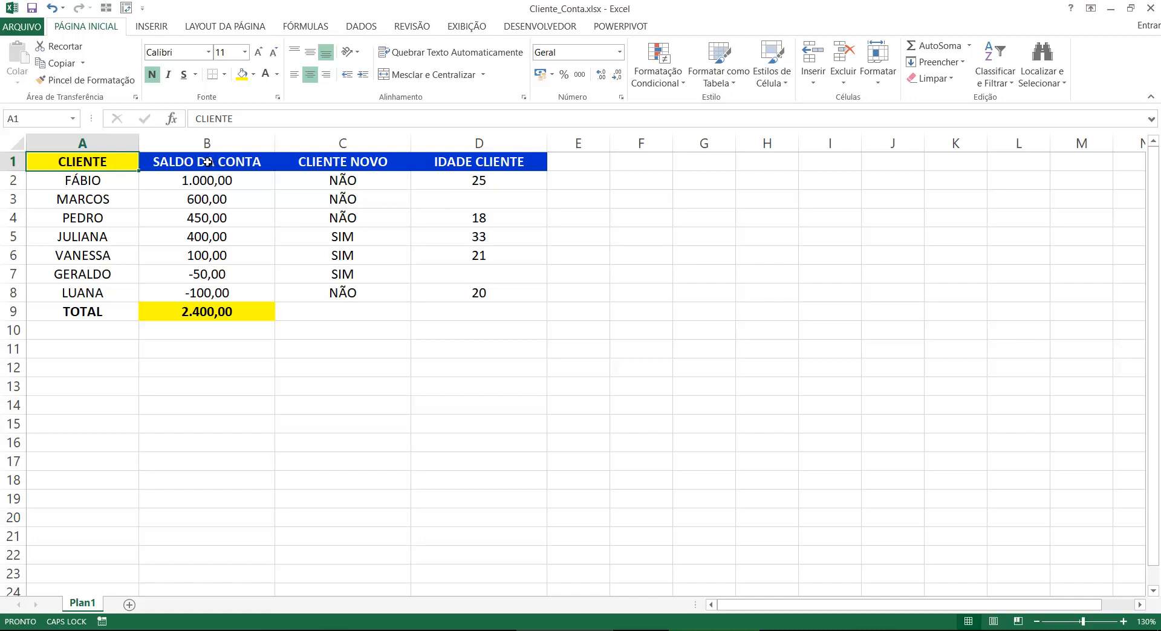
Select the account balances B2:B9 with the total and start a new conditional formatting rule for them.
drag(211, 159, 192, 310)
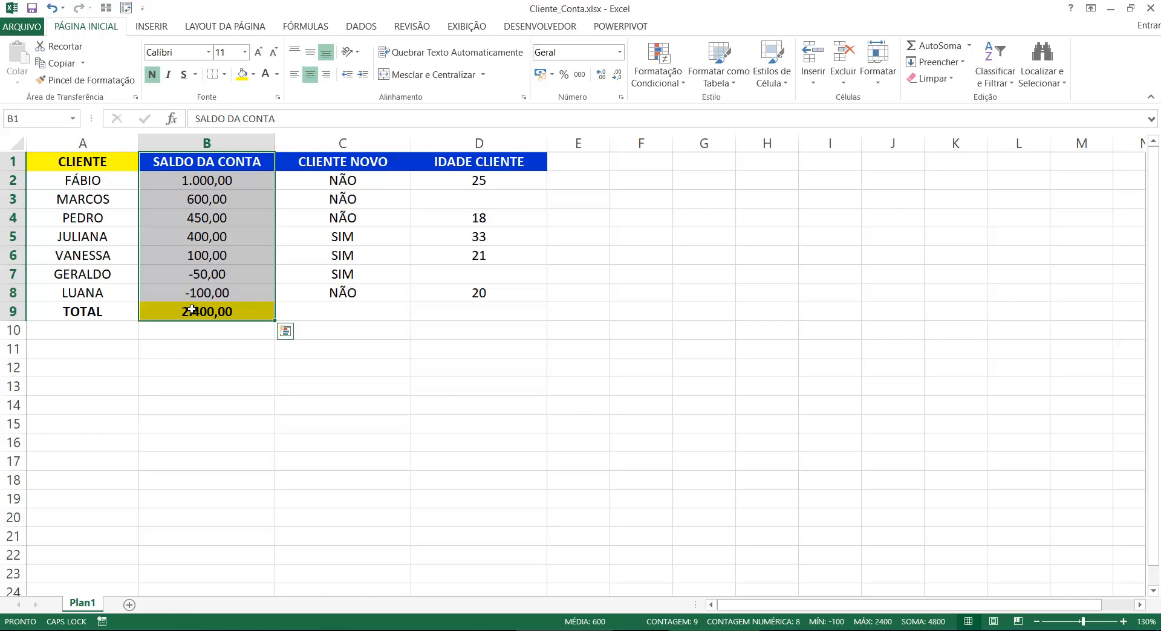
click(192, 163)
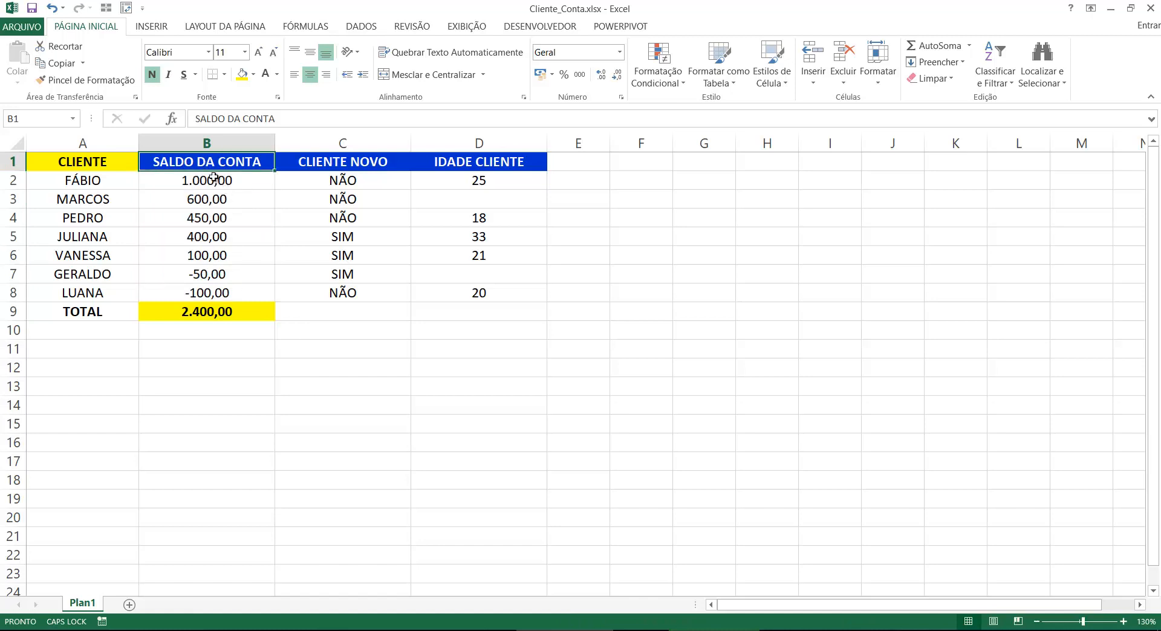
click(214, 177)
drag(213, 177, 199, 312)
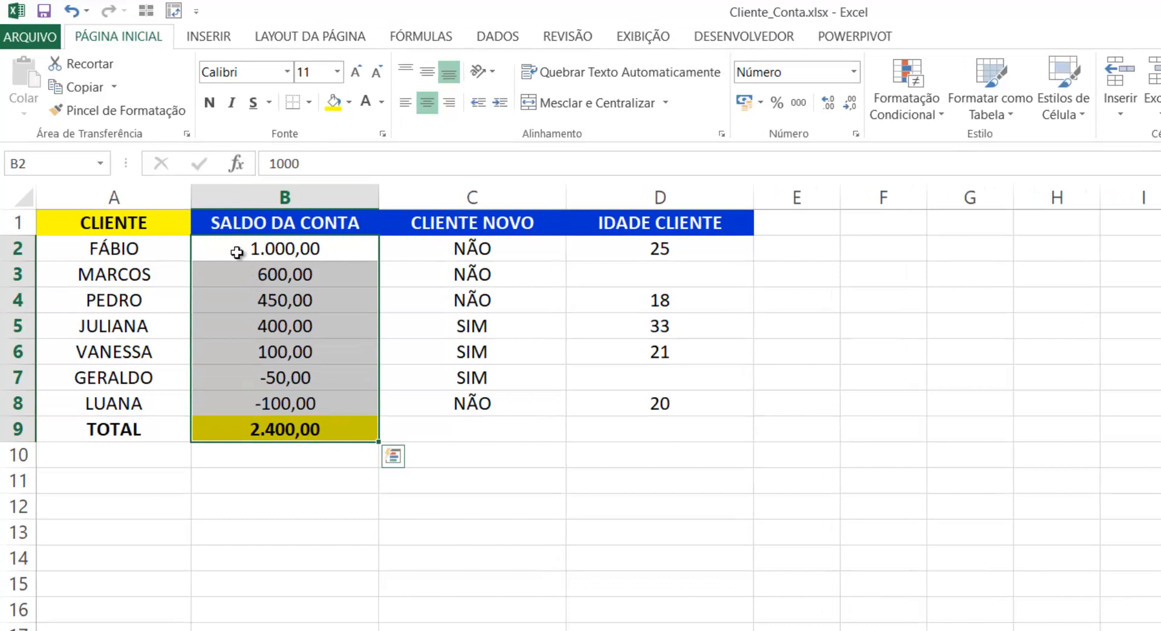
click(118, 110)
click(926, 115)
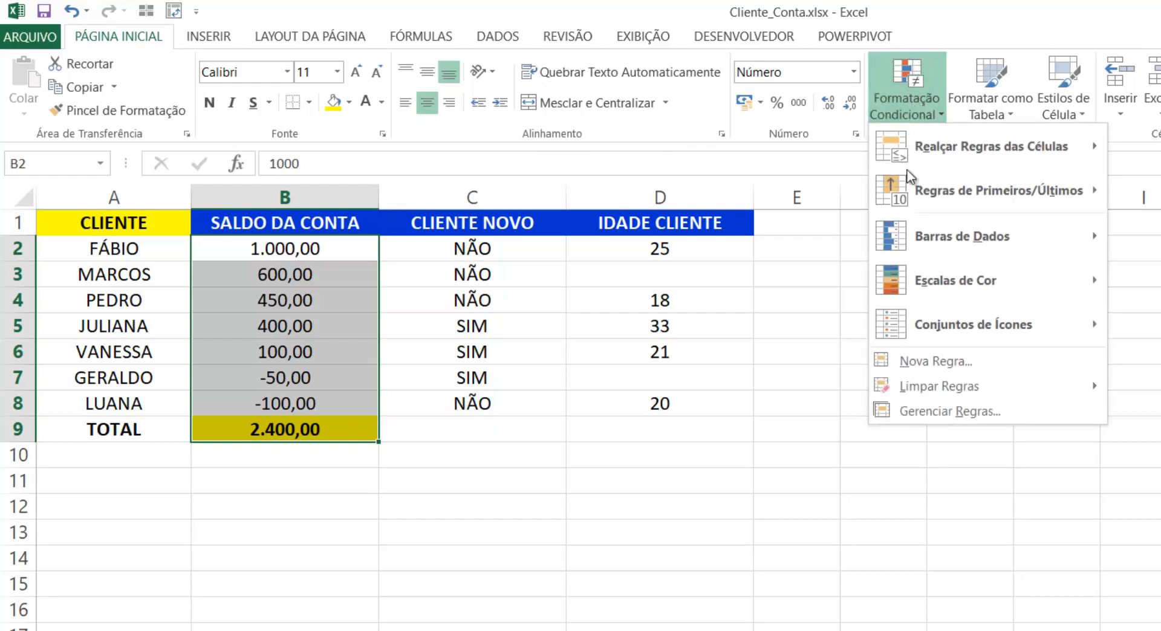
click(931, 364)
drag(610, 342, 817, 191)
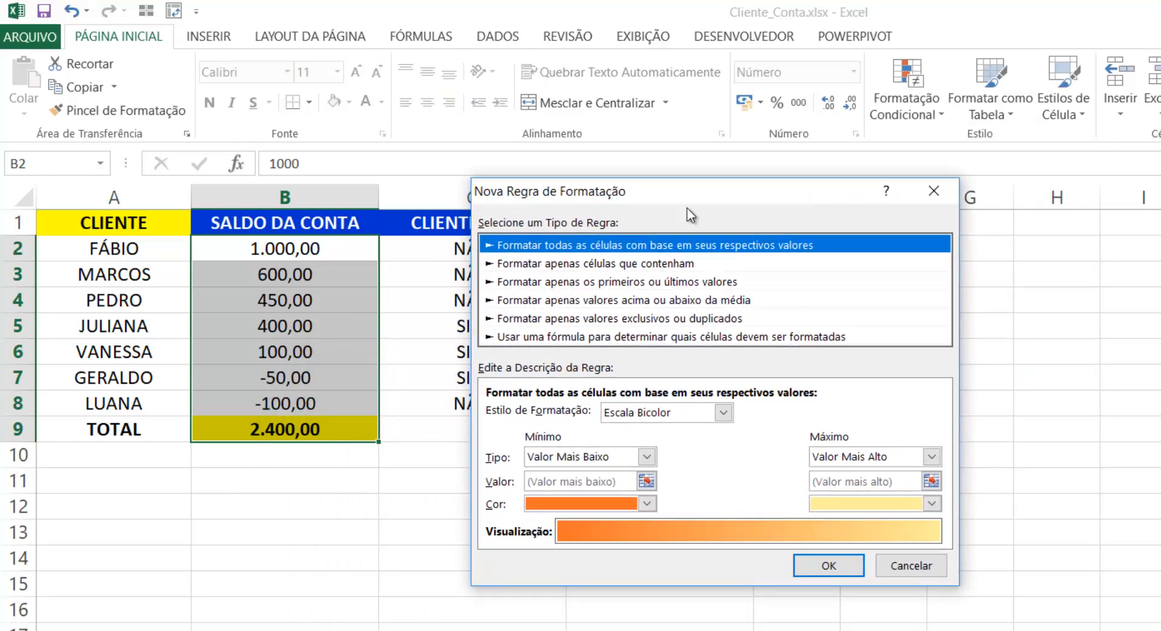
Compare the rule types and choose "Formatar apenas células que contenham", based on "Valor da Célula".
click(579, 264)
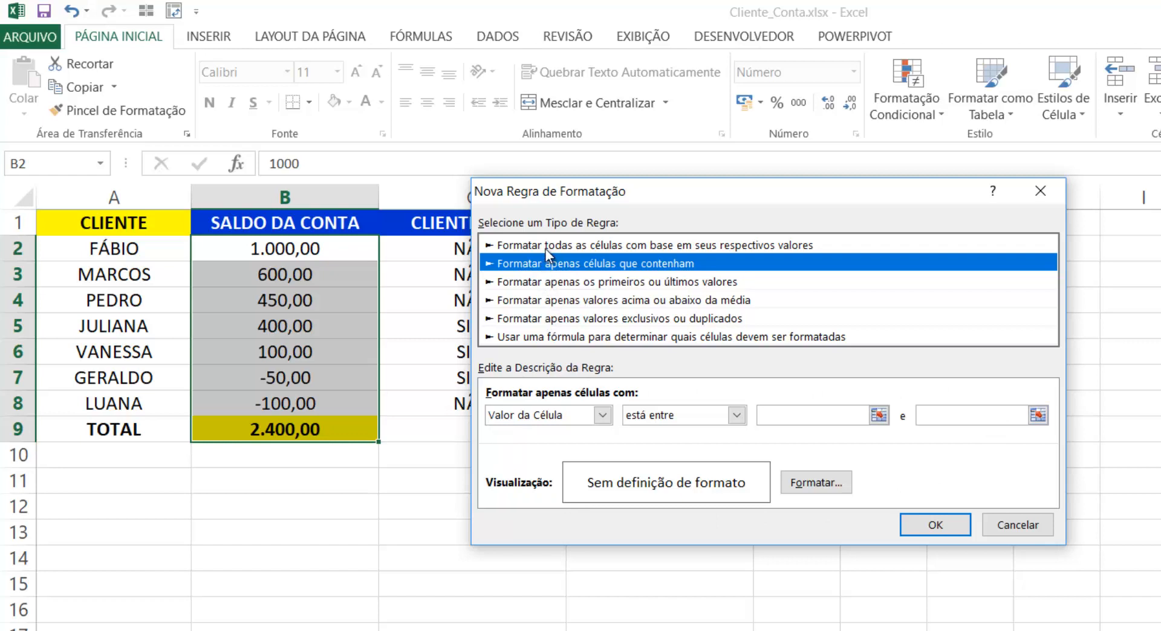
click(567, 245)
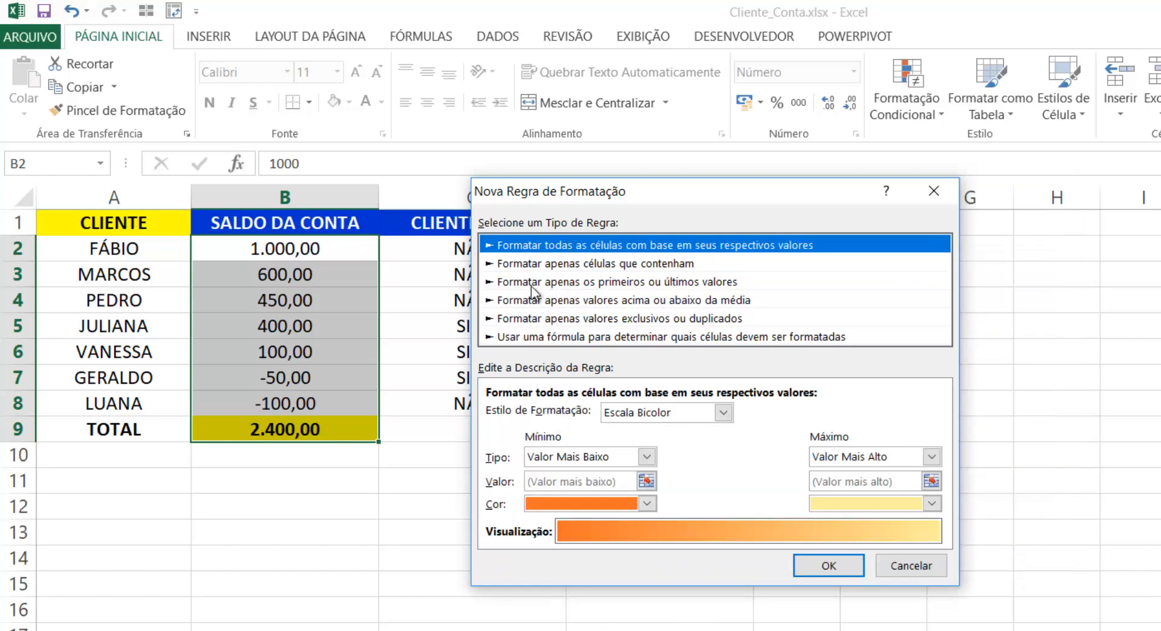
click(589, 282)
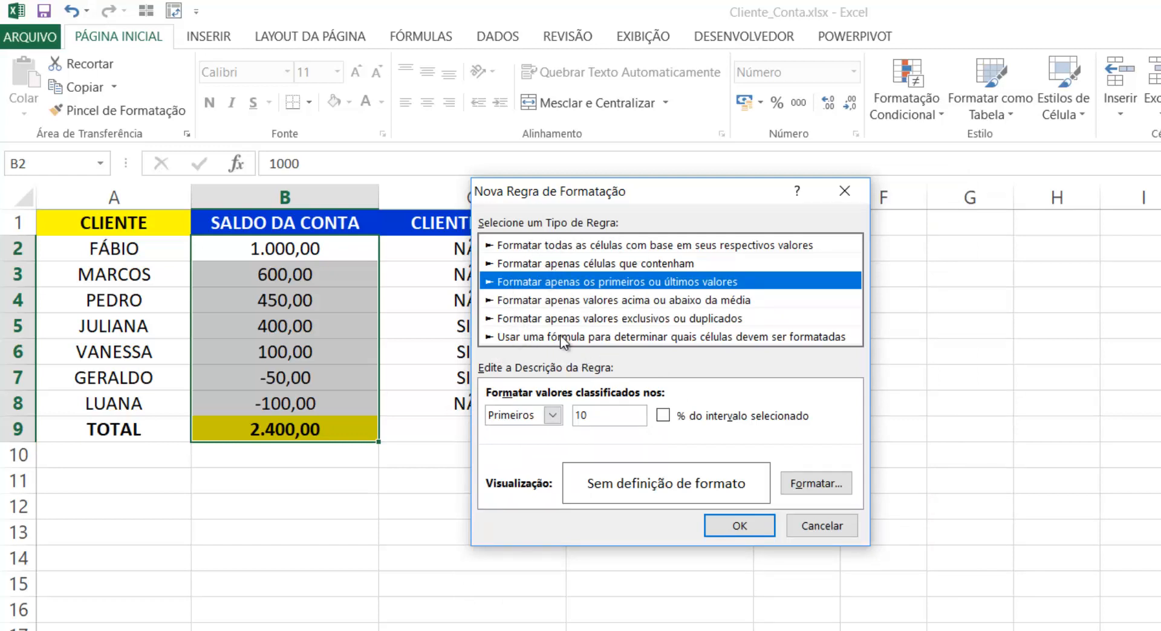
click(551, 264)
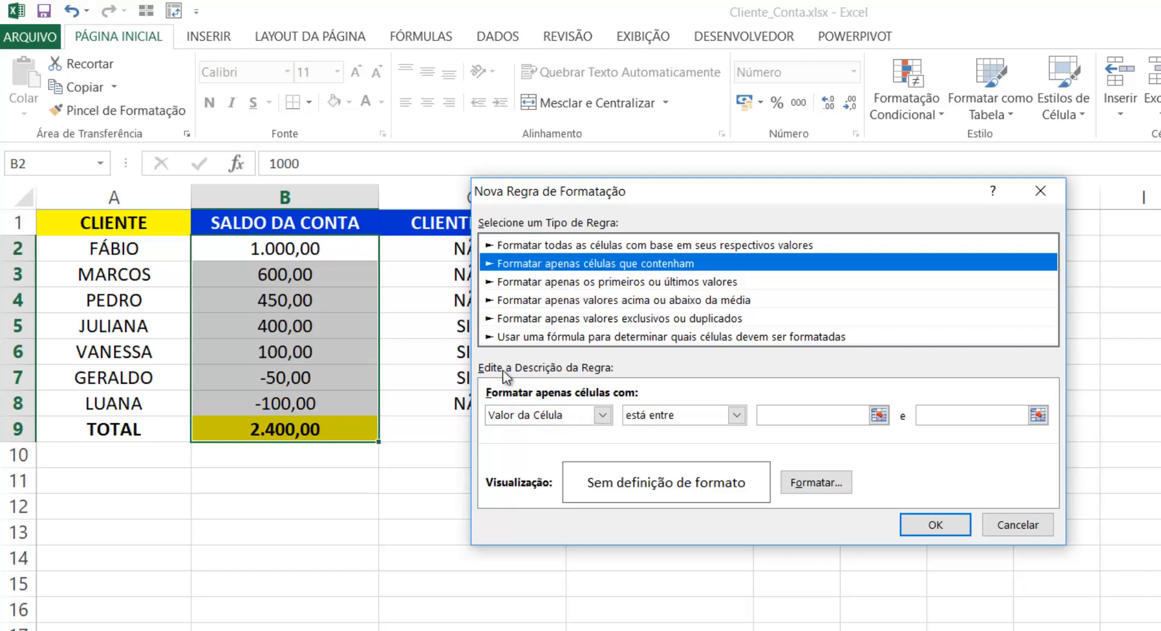
click(604, 415)
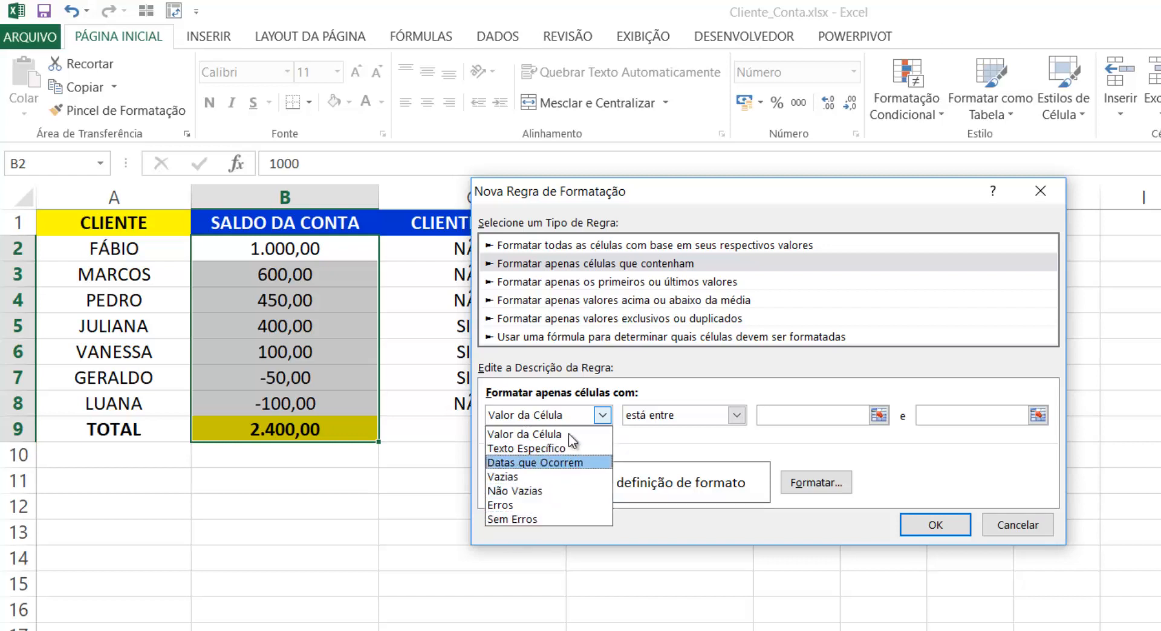
click(647, 219)
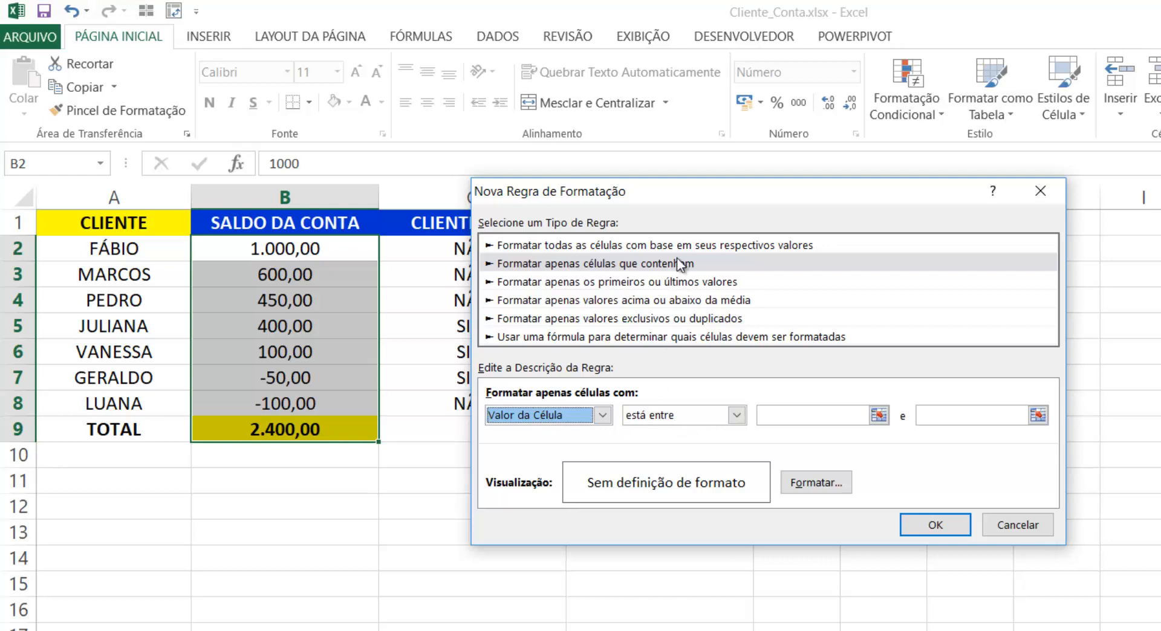
drag(716, 191, 841, 209)
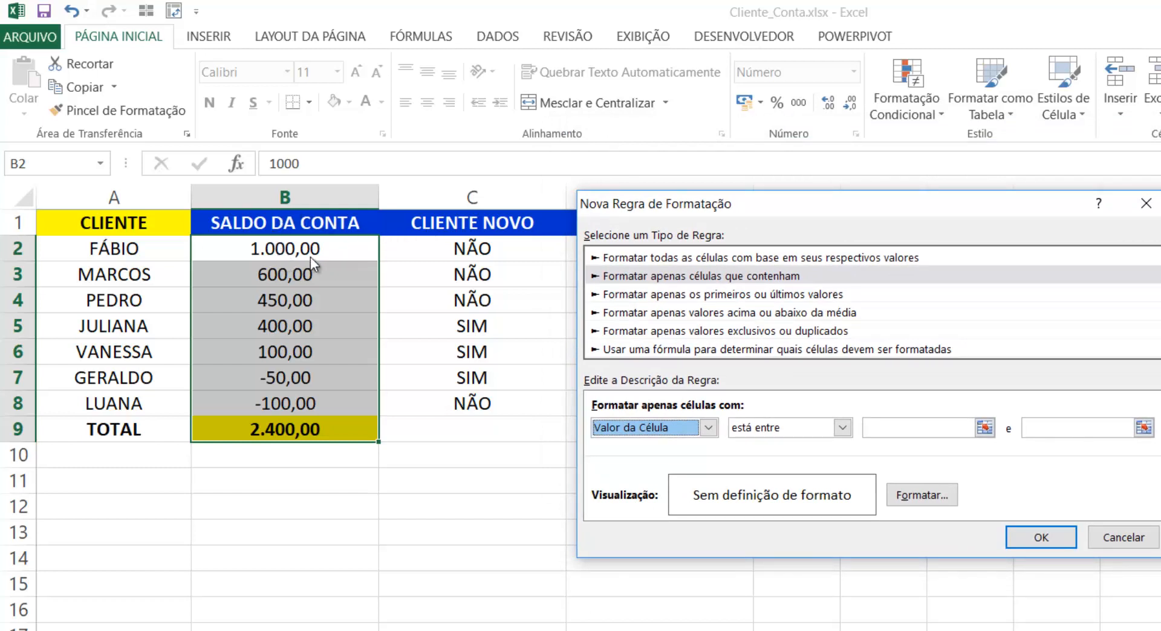
drag(749, 203, 632, 209)
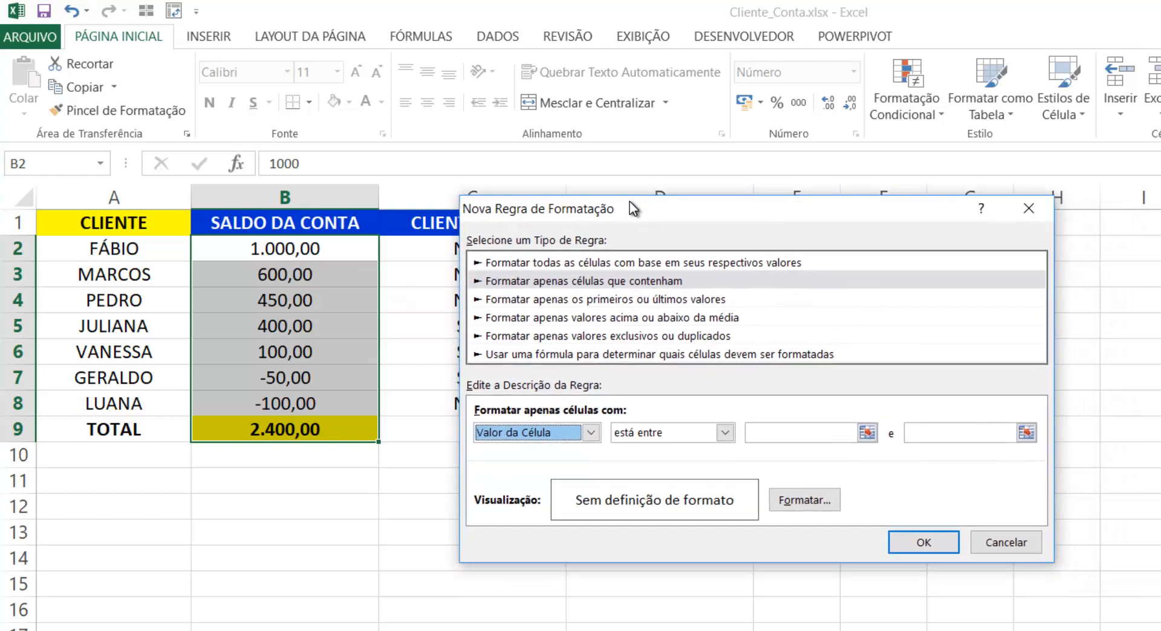
Set the rule's condition to cell value "é menor do que" 0.
click(724, 433)
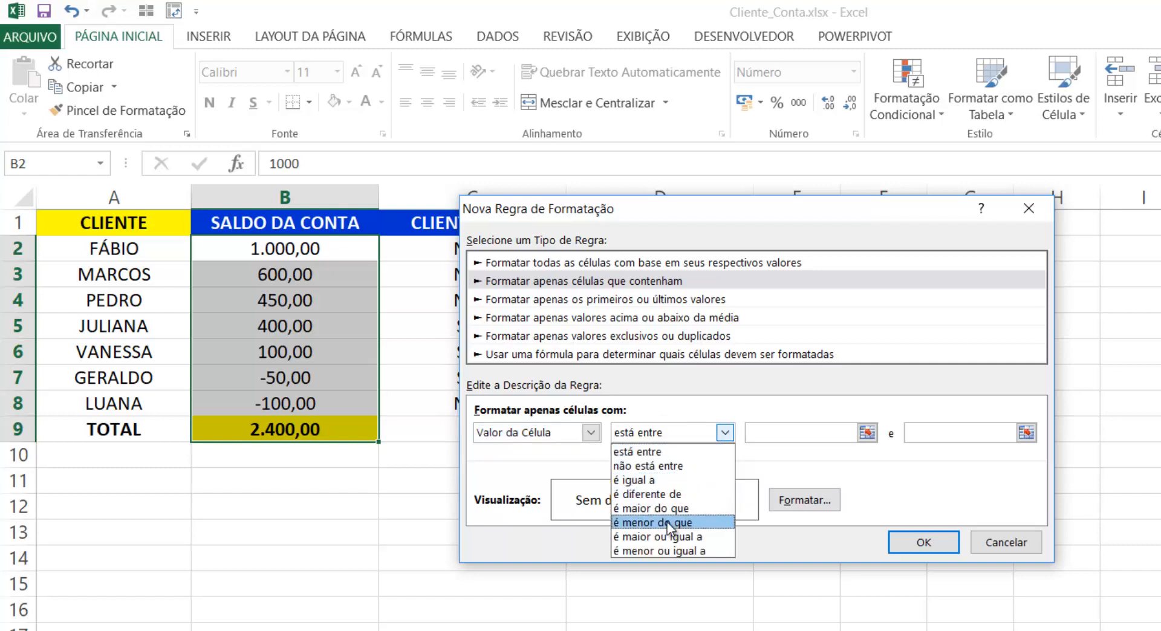
click(645, 210)
drag(645, 211, 676, 212)
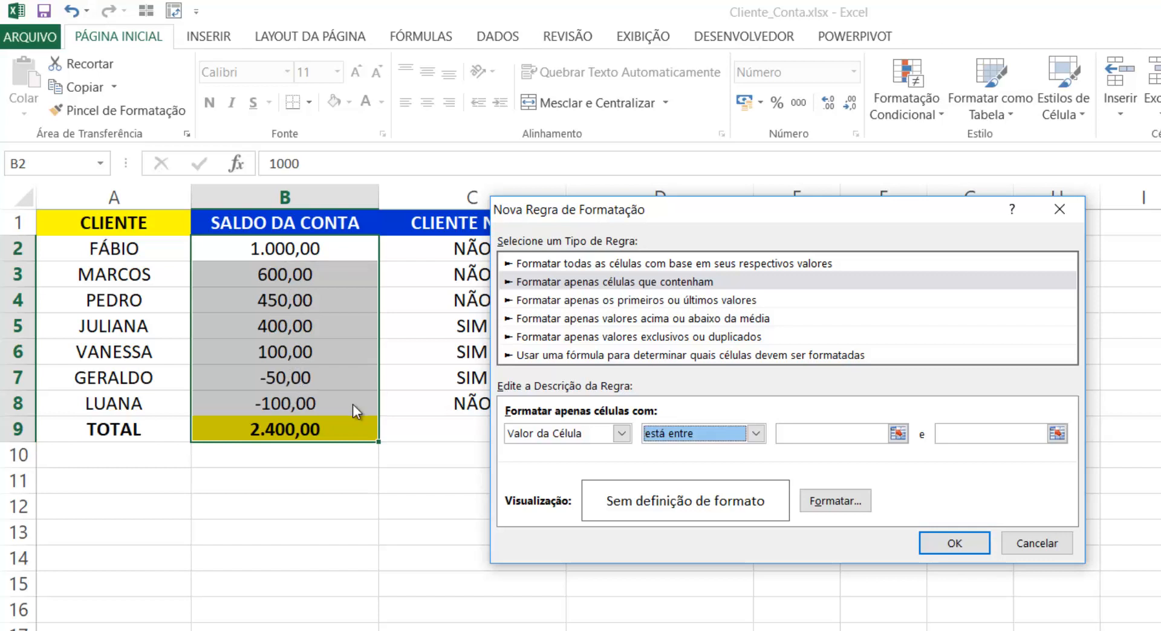
click(756, 434)
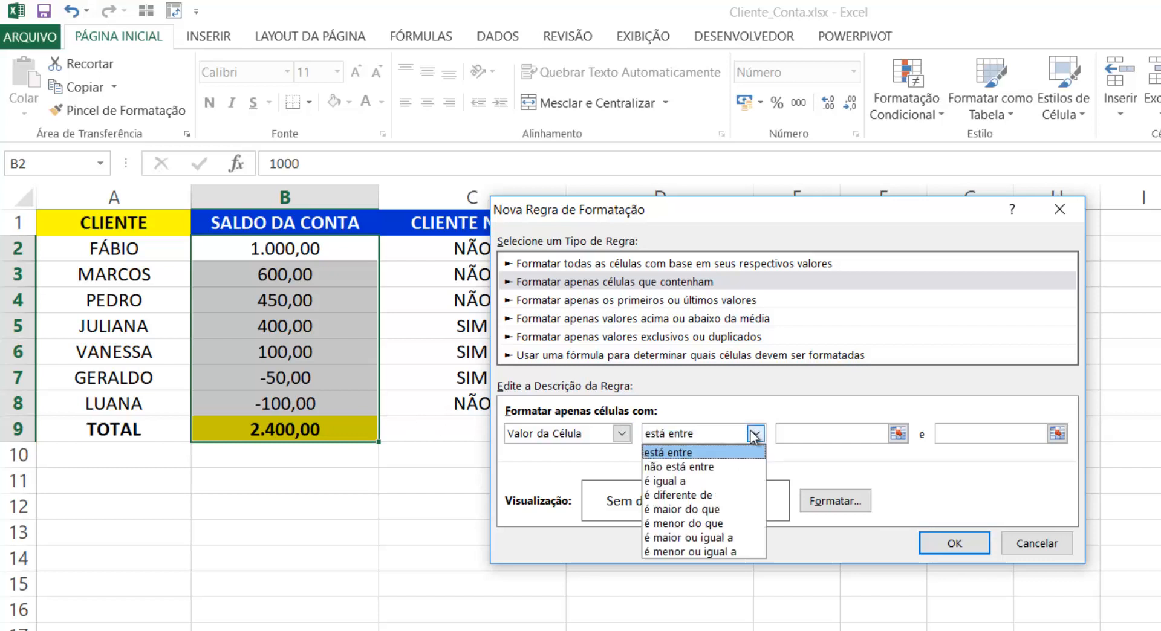
click(689, 525)
click(811, 434)
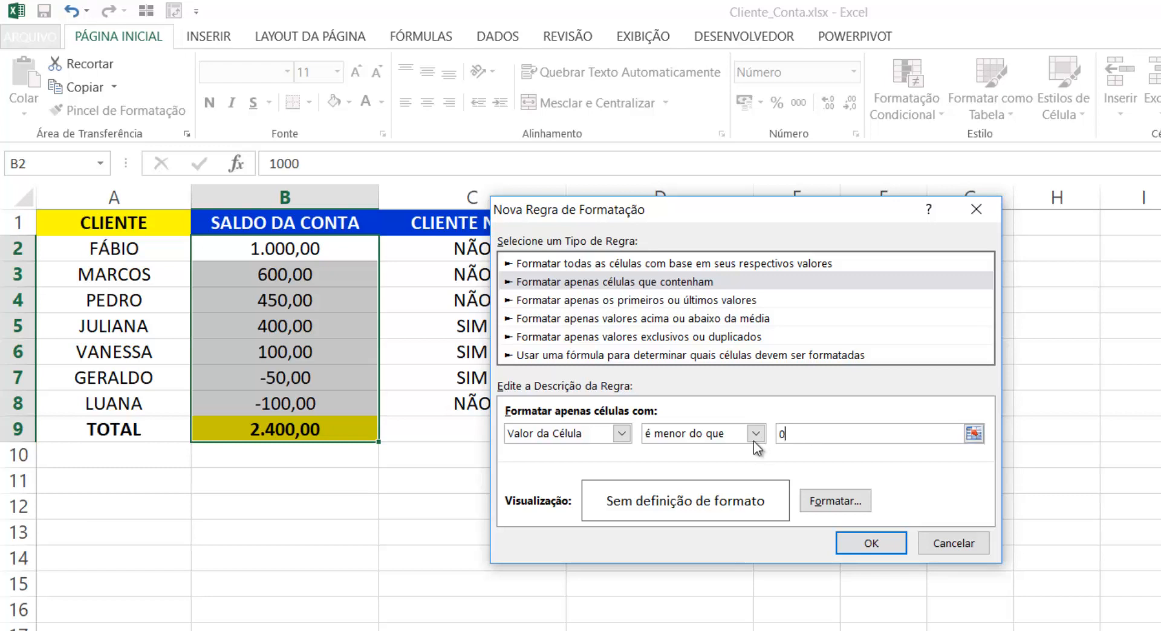
Open the rule's format settings and look through the number, border and fill options, ending on the font options.
click(830, 502)
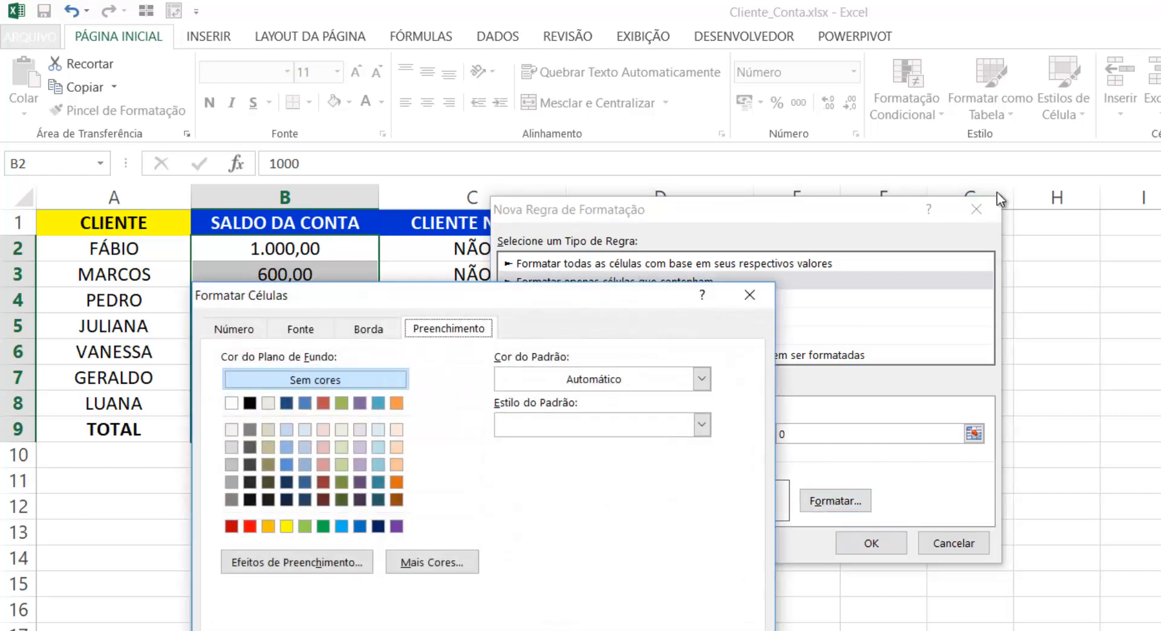
drag(643, 305, 1078, 120)
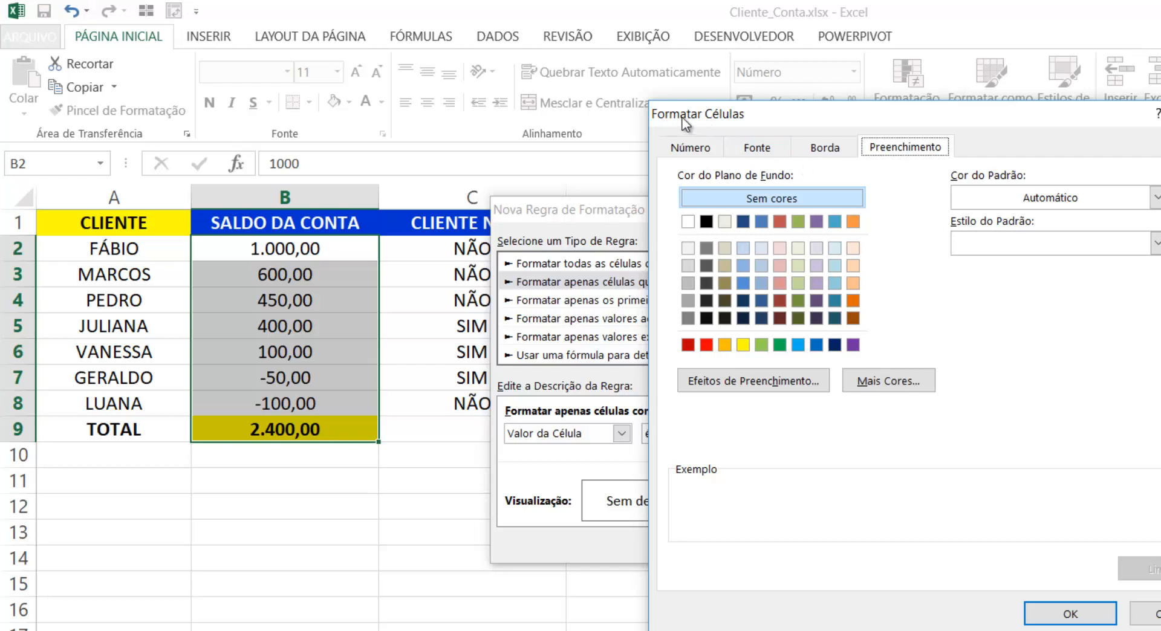
drag(842, 118, 804, 108)
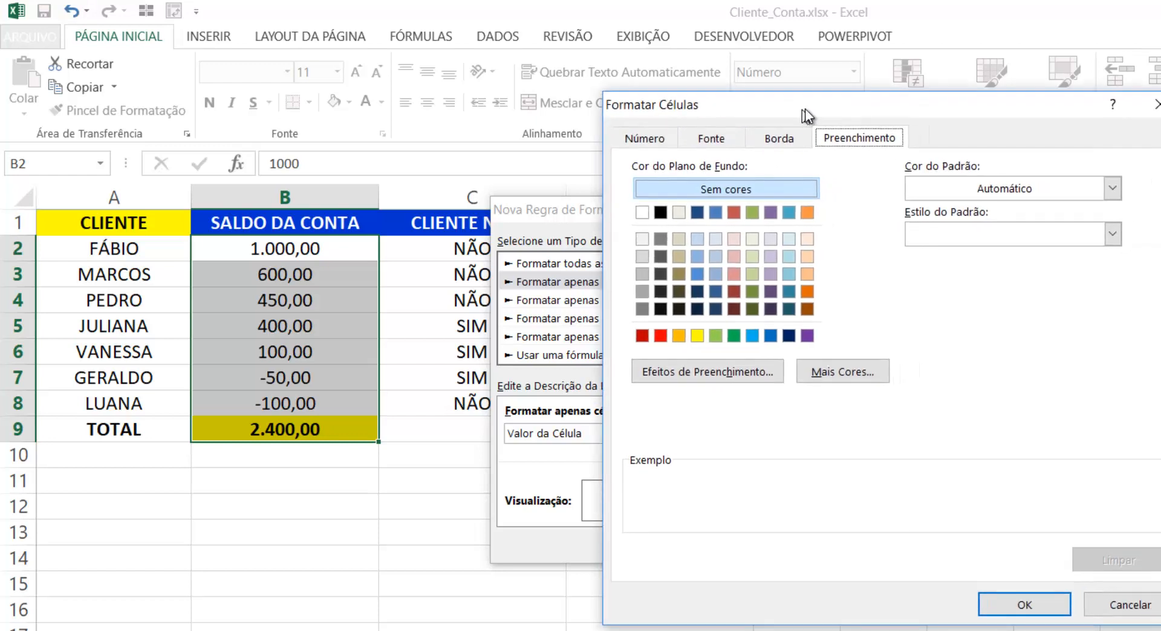
click(656, 138)
click(705, 138)
click(790, 140)
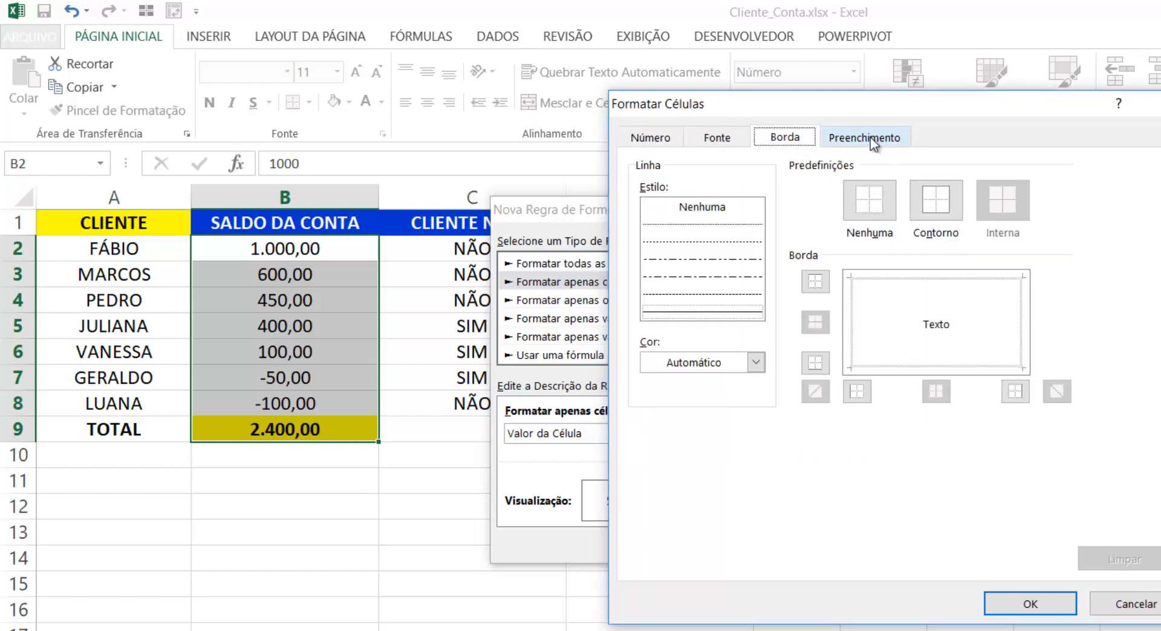
click(868, 137)
click(648, 138)
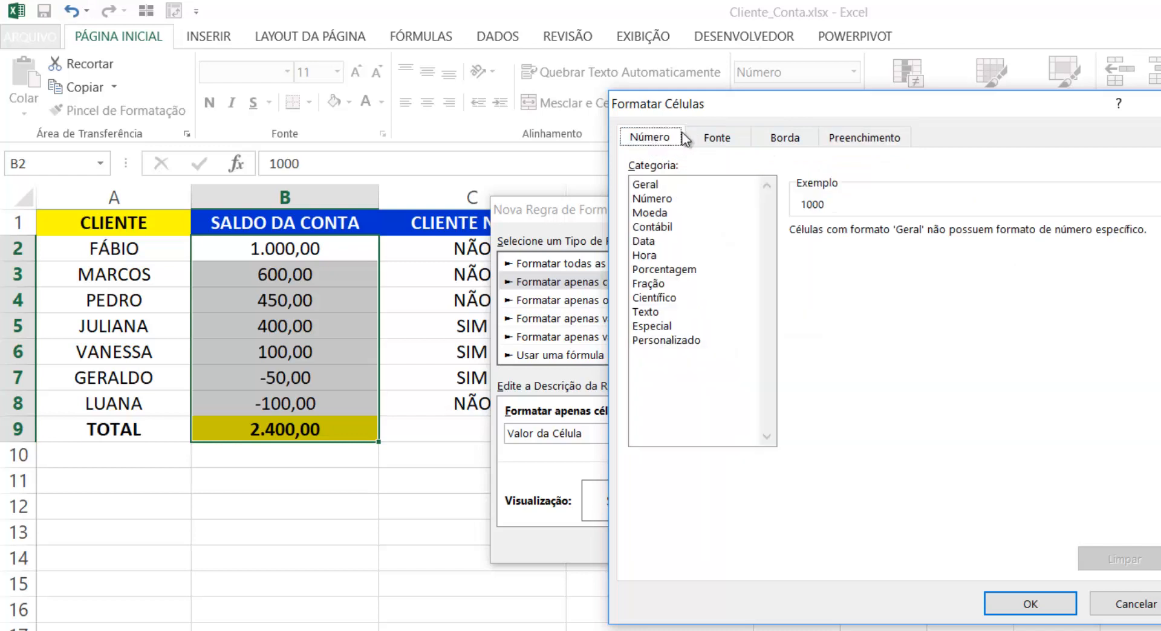
click(725, 140)
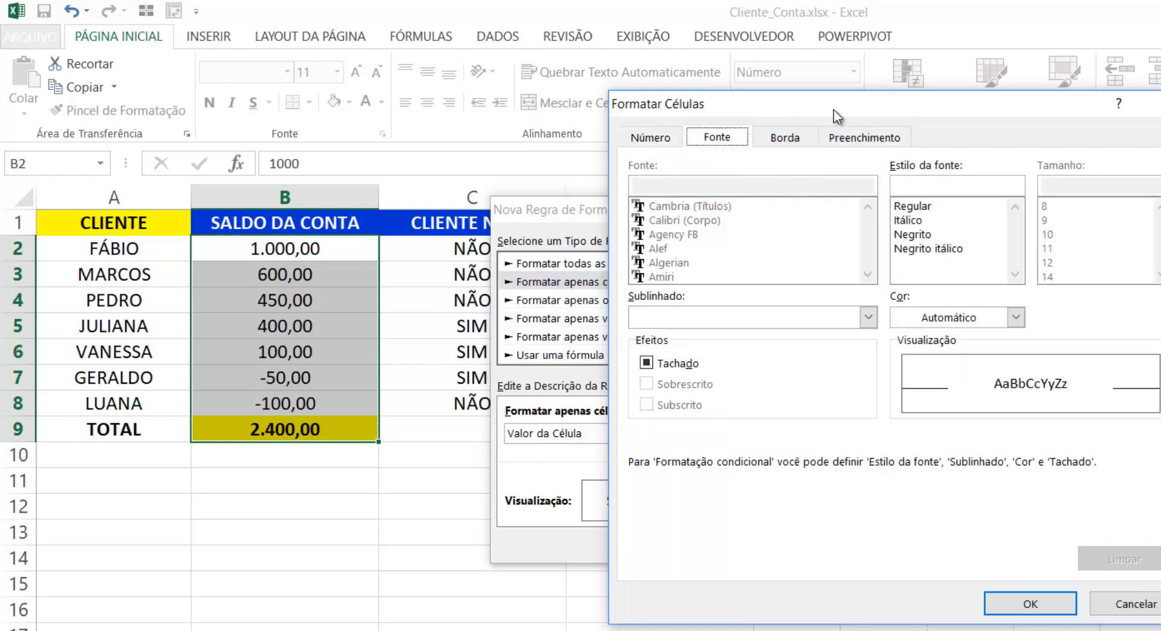
Format the negative-balance rule's text in Negrito and standard red, and apply the rule to the selected balances.
mouse_move(833, 110)
mouse_down()
mouse_move(874, 188)
mouse_move(910, 134)
mouse_move(819, 127)
mouse_up()
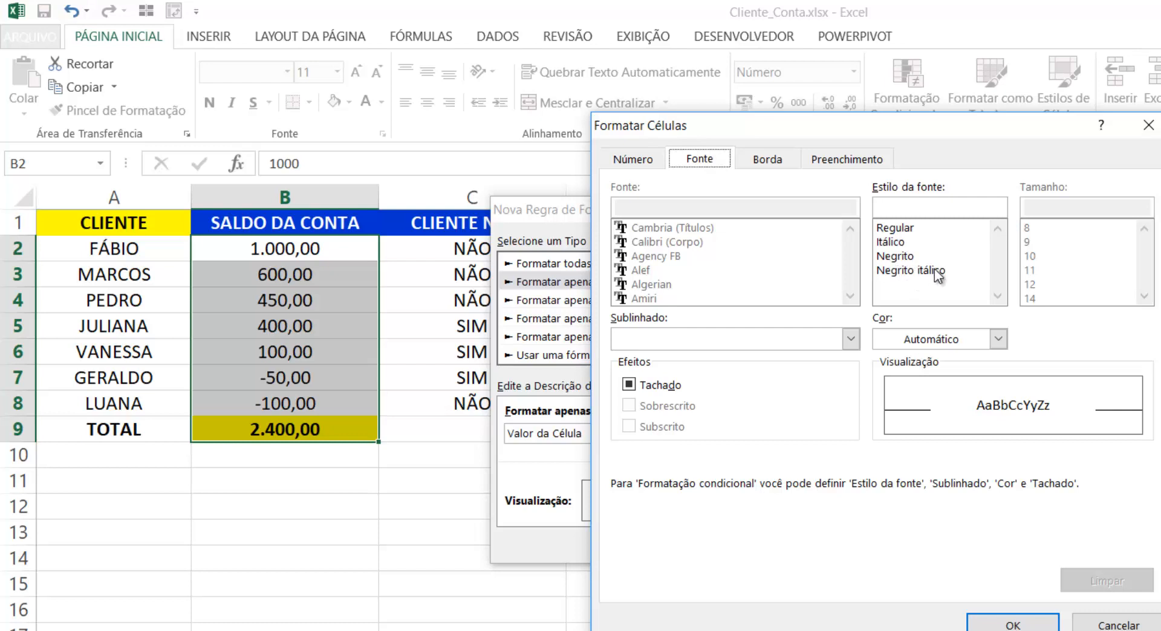
click(899, 256)
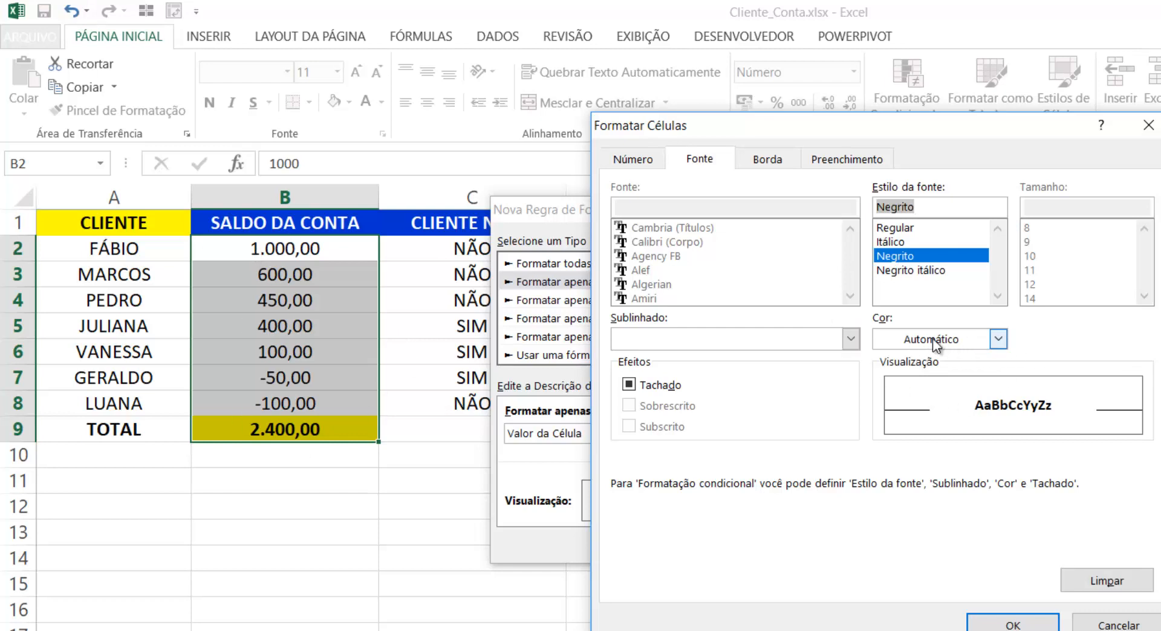
click(1000, 339)
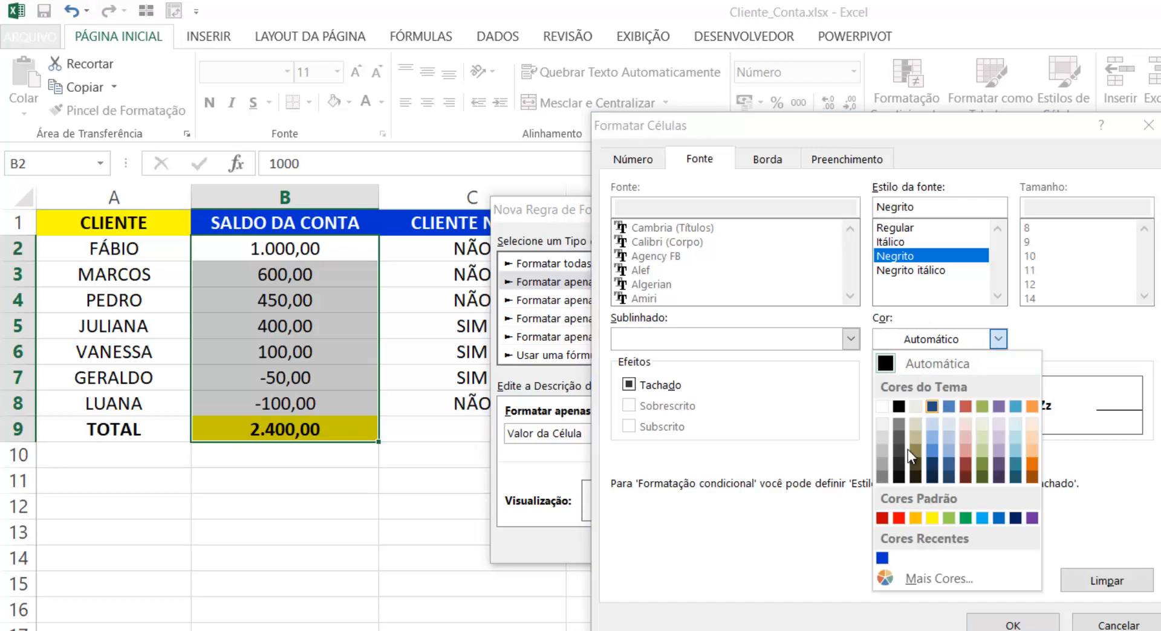
click(899, 519)
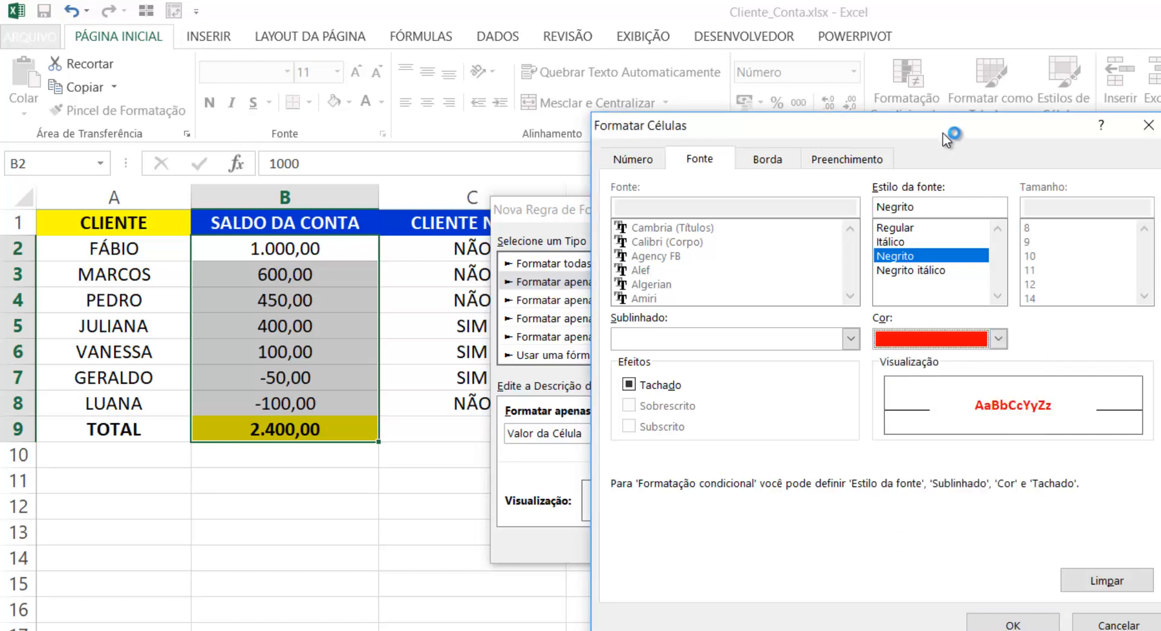
drag(947, 133, 1120, 91)
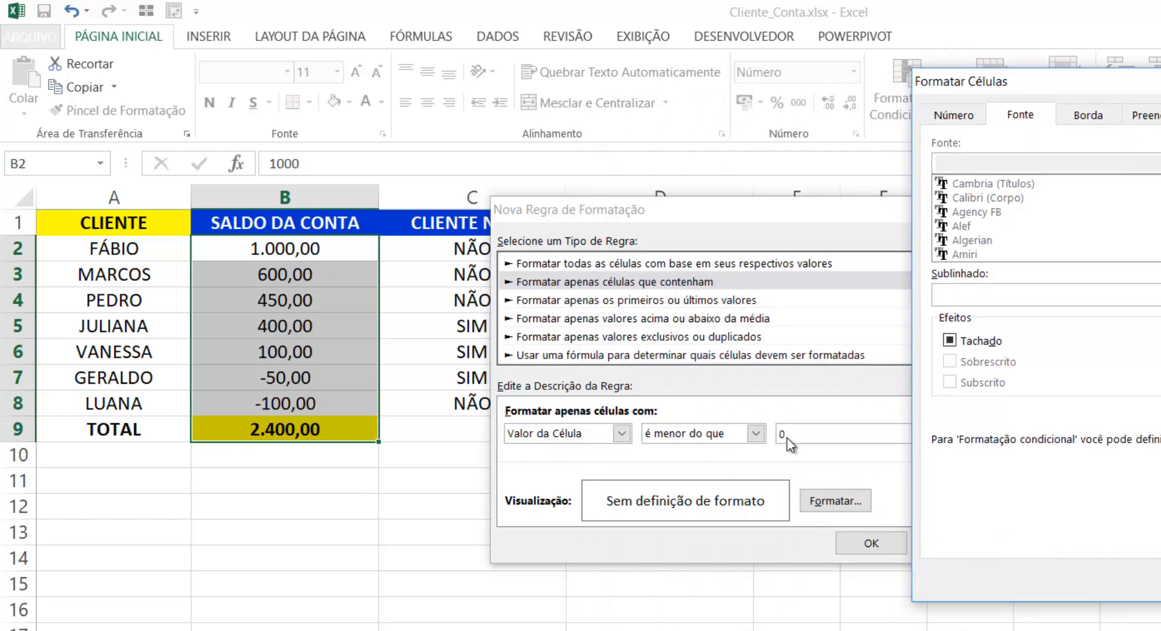
drag(1155, 85, 814, 106)
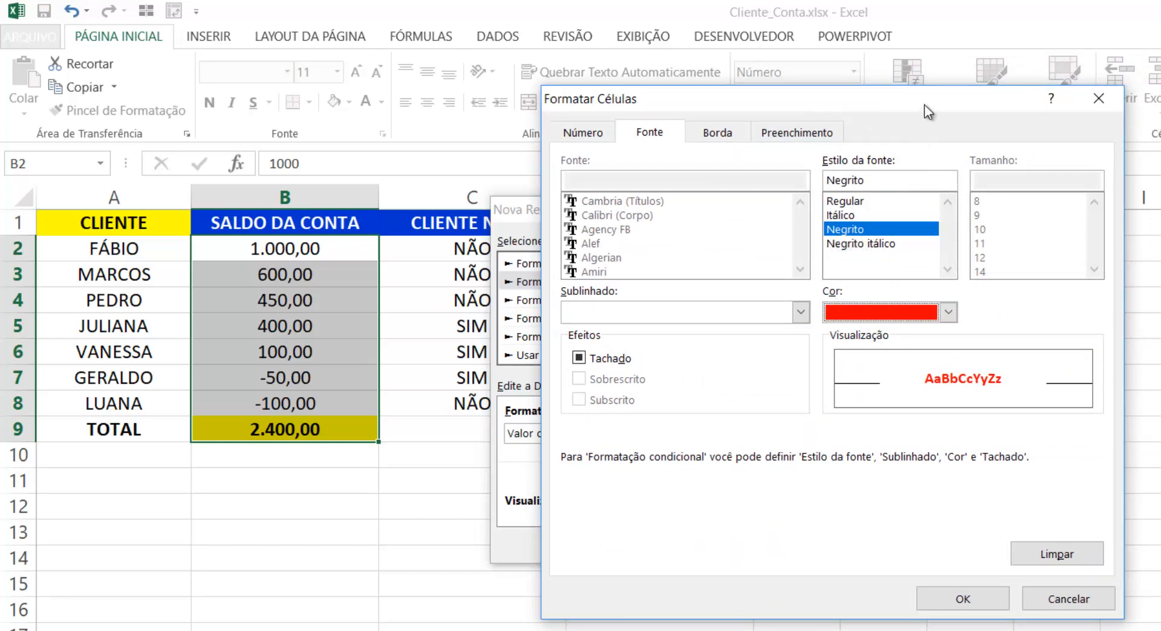
drag(925, 109, 930, 69)
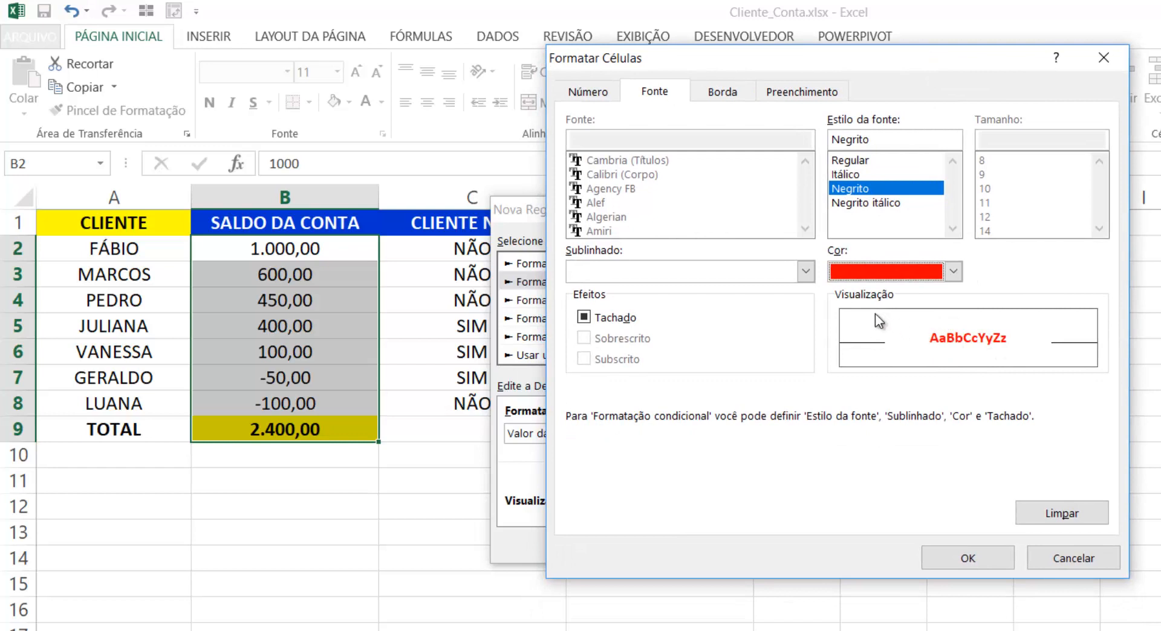
click(967, 557)
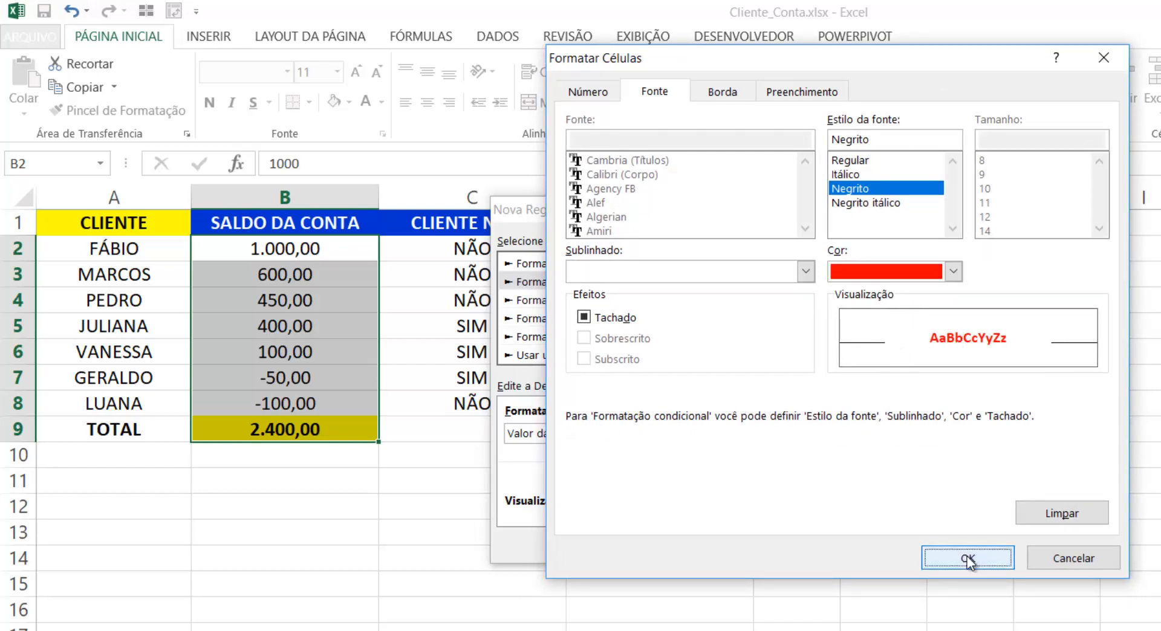
drag(817, 226, 854, 268)
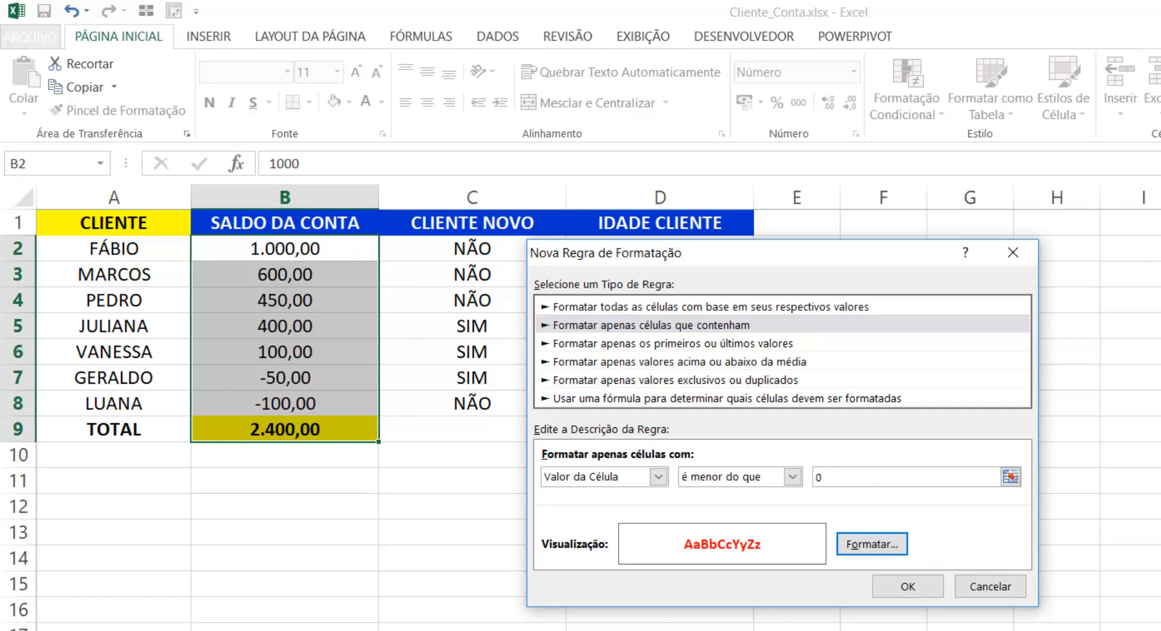
click(909, 587)
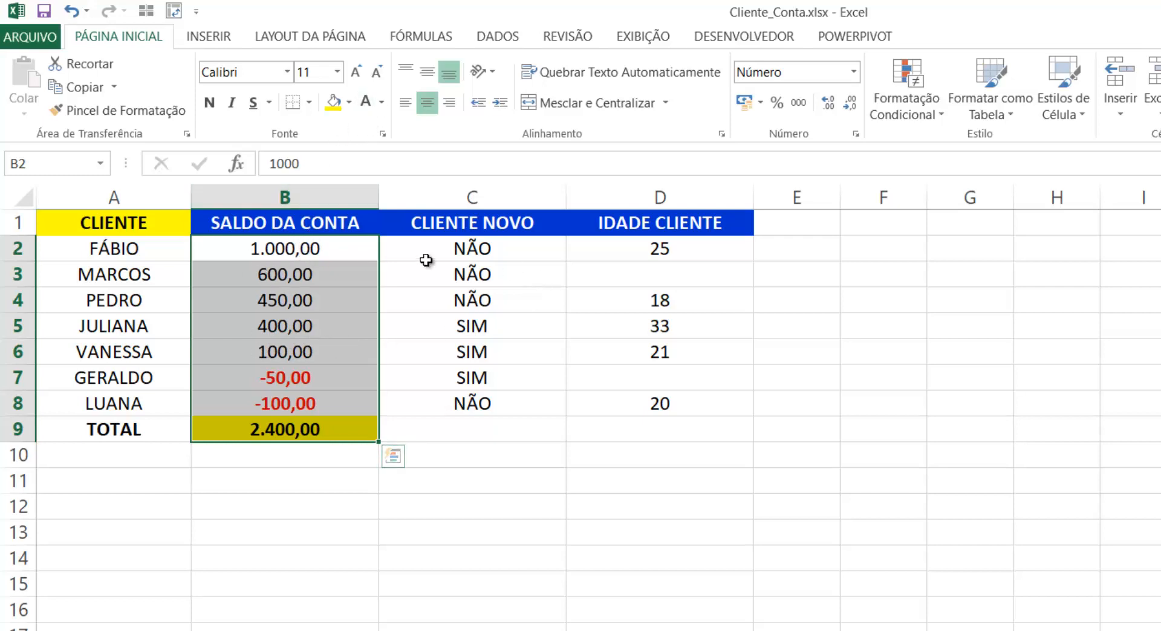
Try a blue font colour directly on the selected balances B2:B9 and undo it.
click(382, 103)
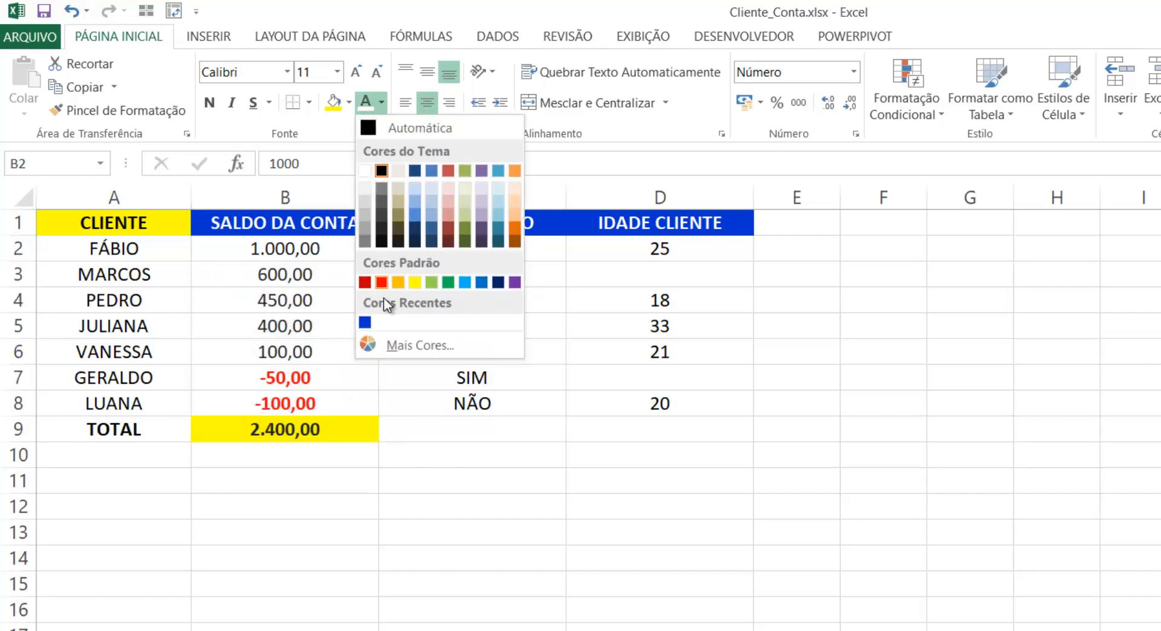
click(365, 322)
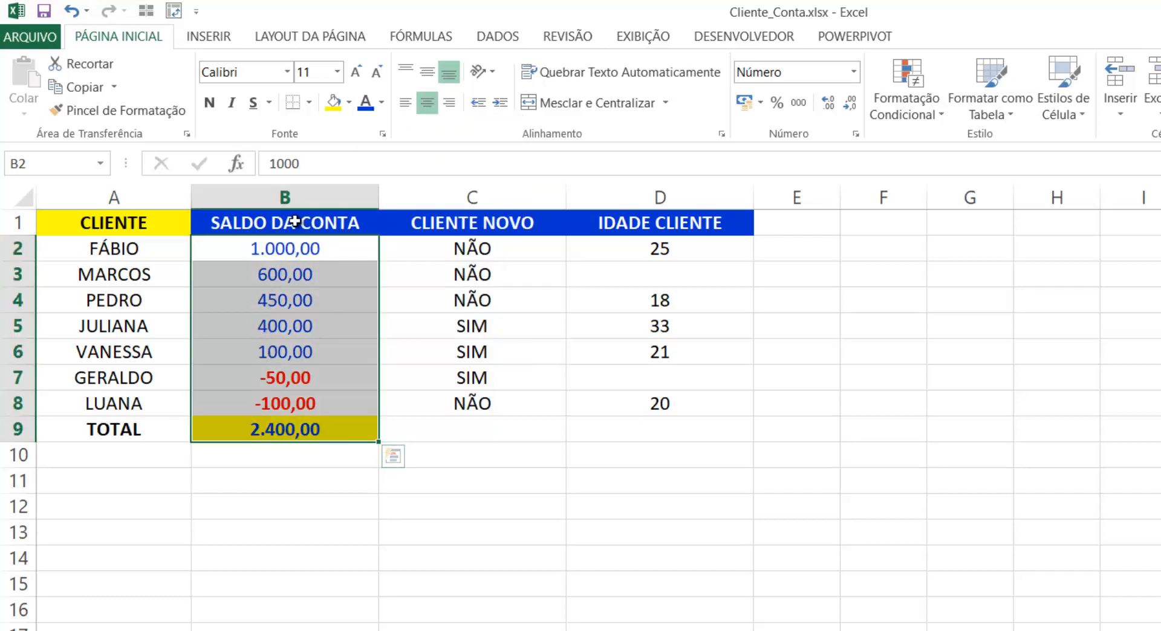
click(73, 10)
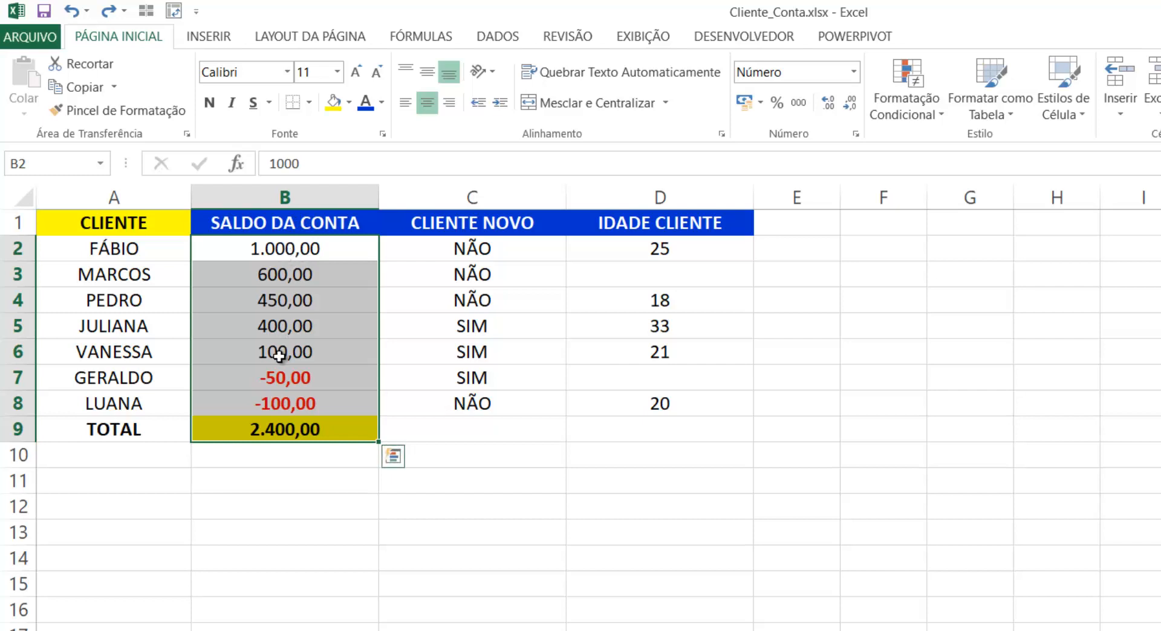
Start another conditional formatting rule for B2:B9 with the type "Formatar apenas células que contenham".
click(913, 112)
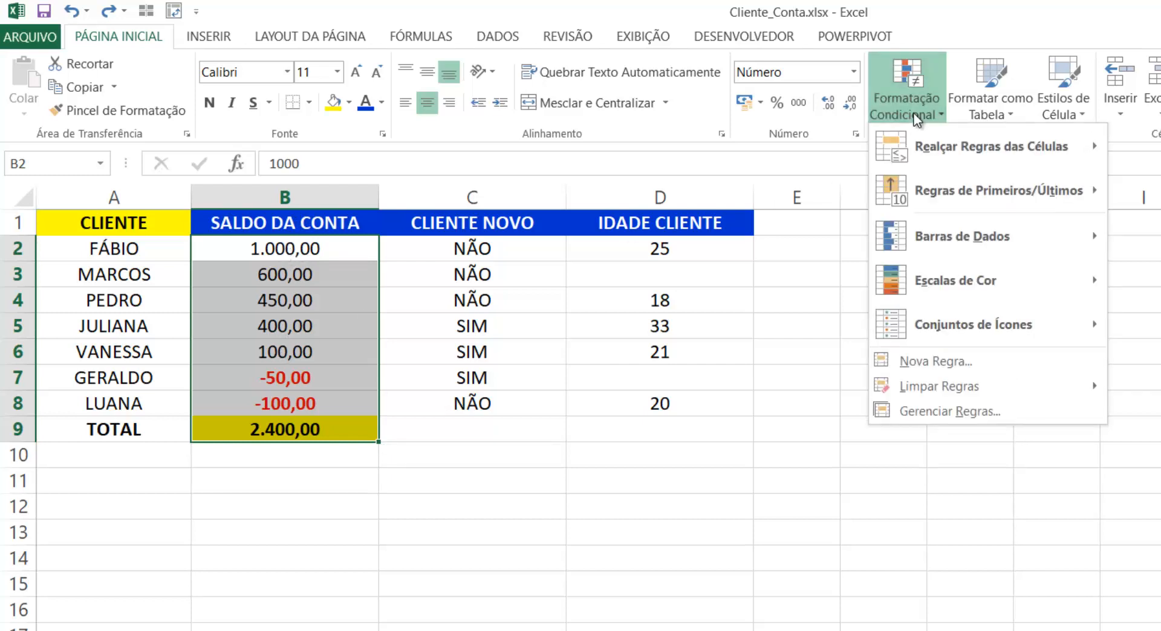
click(926, 363)
drag(580, 237, 489, 237)
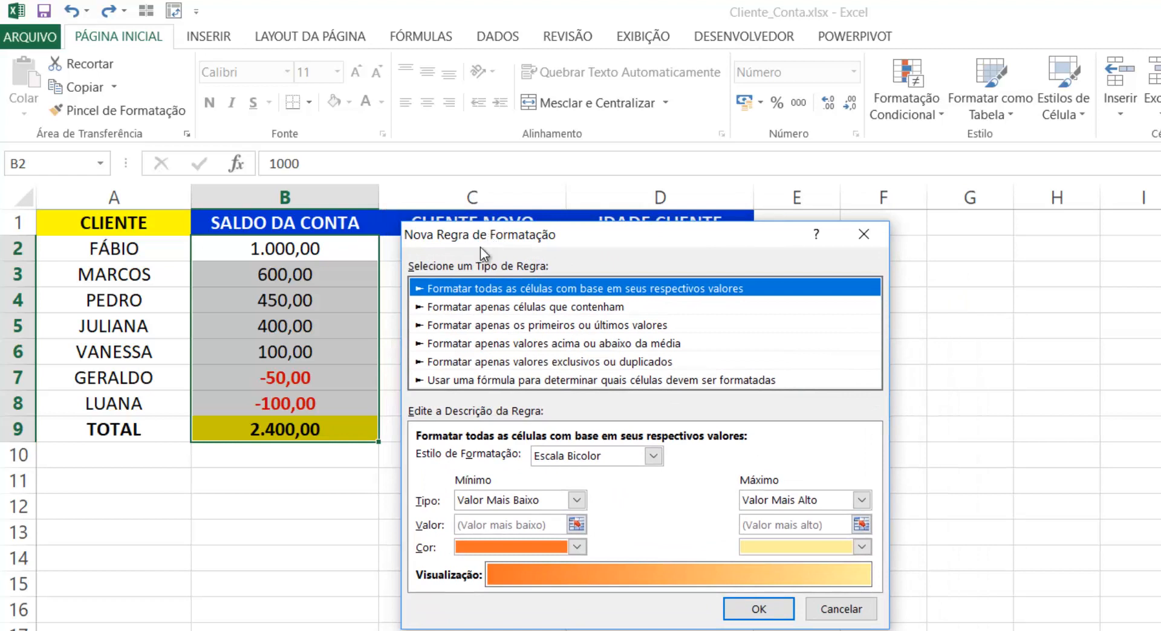
click(487, 307)
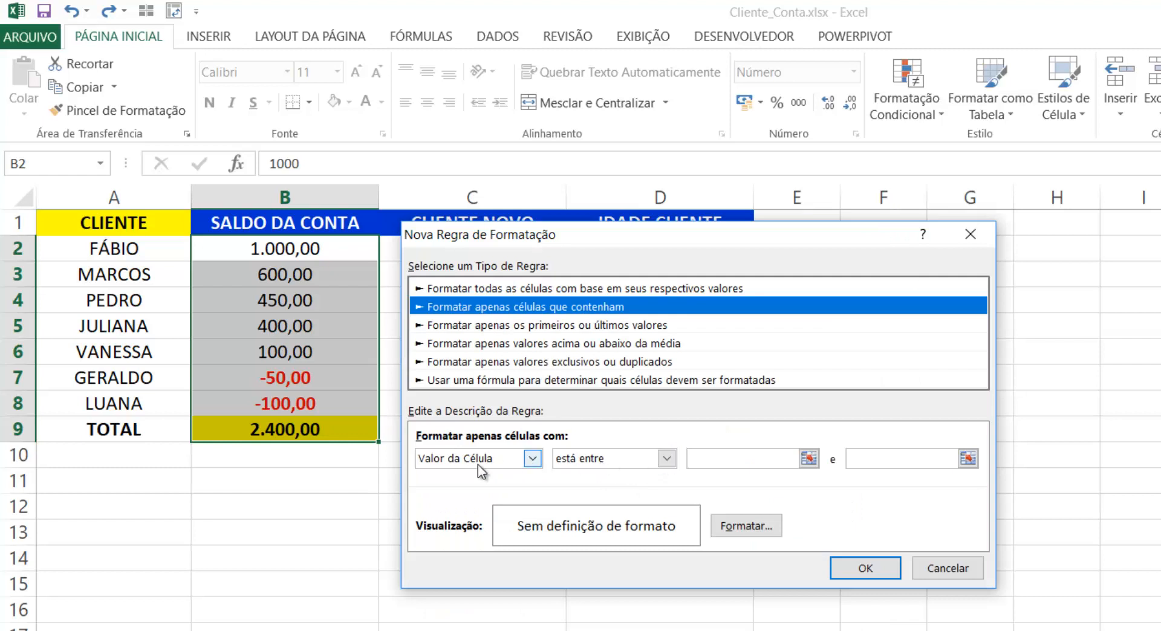
Set the new rule's condition to cell value "é maior ou igual a" 0.
click(667, 459)
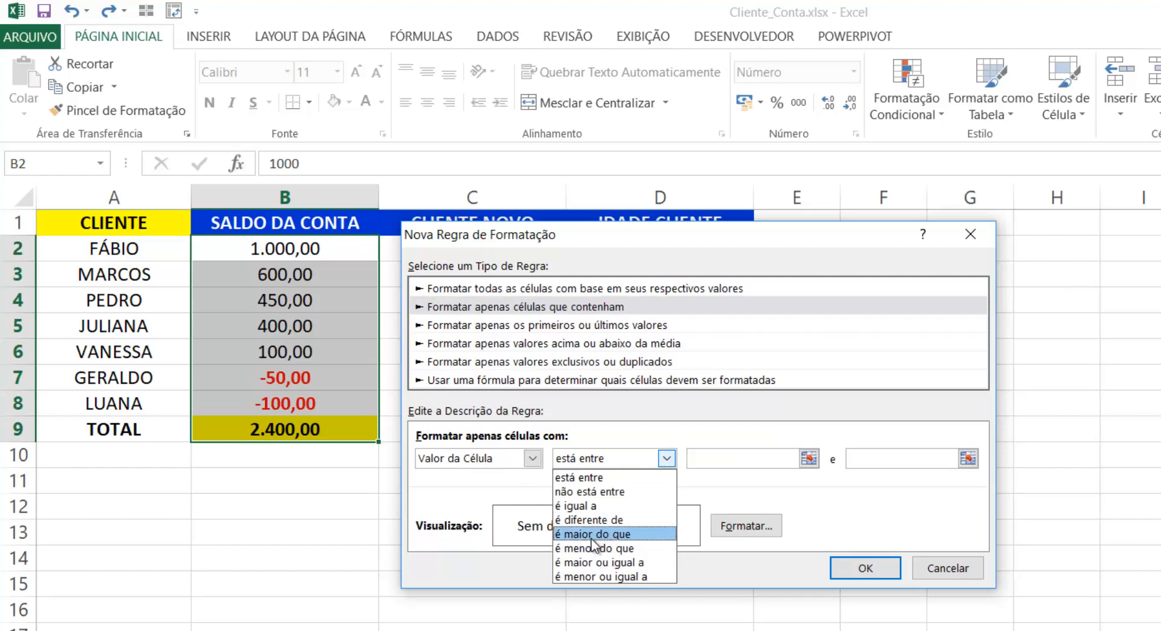
click(629, 563)
drag(620, 235, 735, 235)
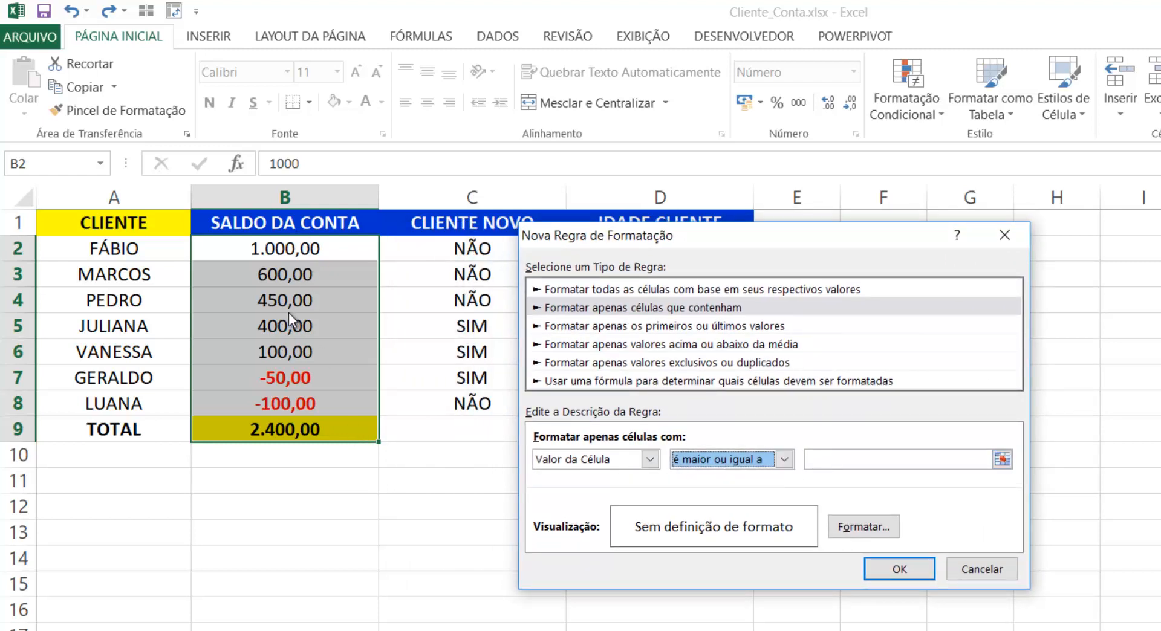
drag(666, 240, 590, 190)
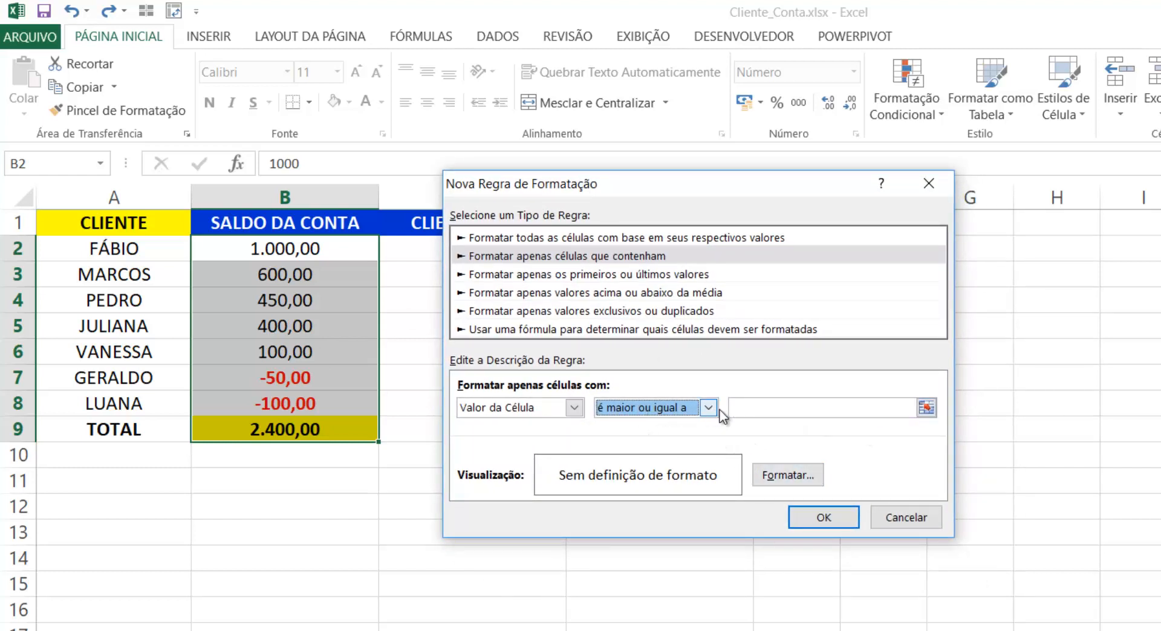
click(755, 409)
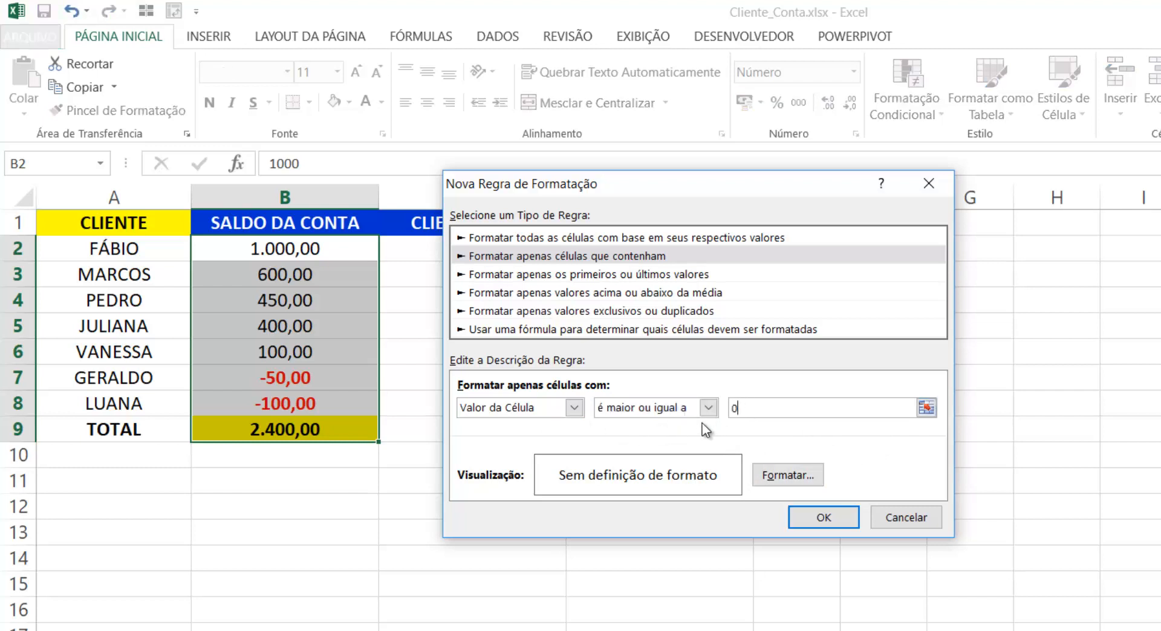
Format the non-negative rule's text in Negrito and standard blue, and apply the rule to the balances.
click(787, 476)
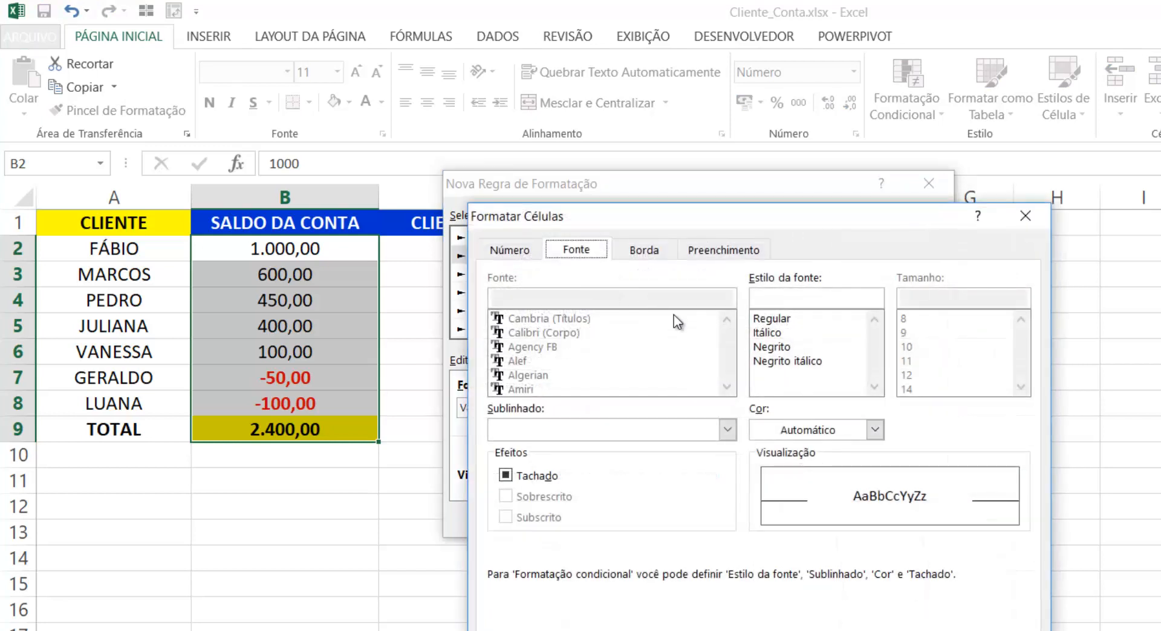
click(774, 347)
click(874, 429)
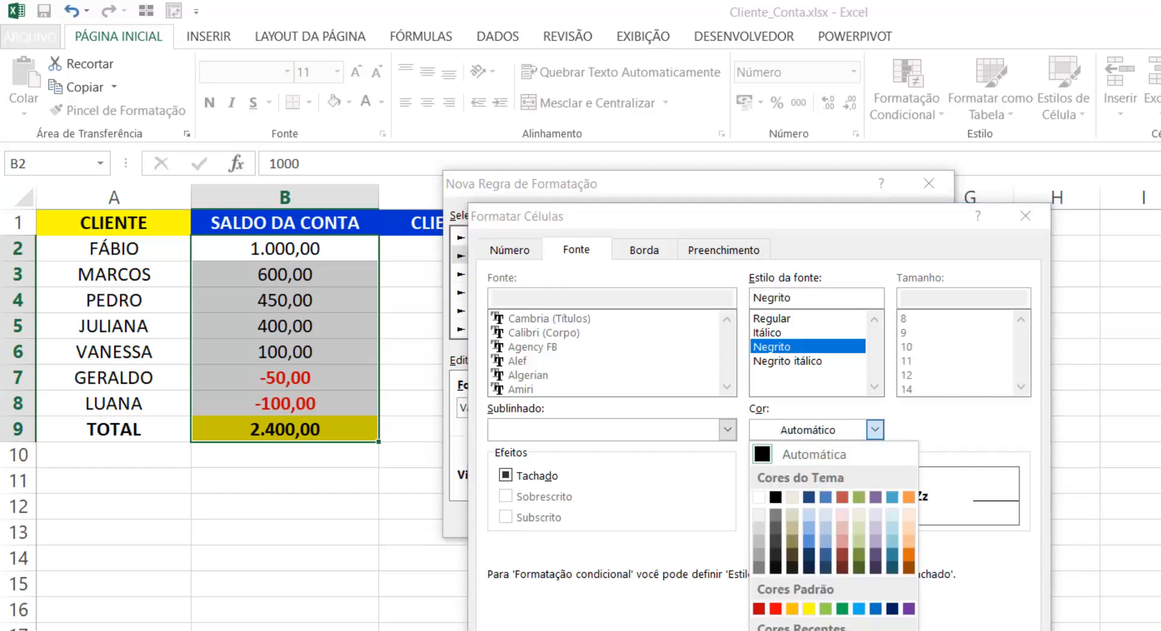
click(875, 609)
click(929, 614)
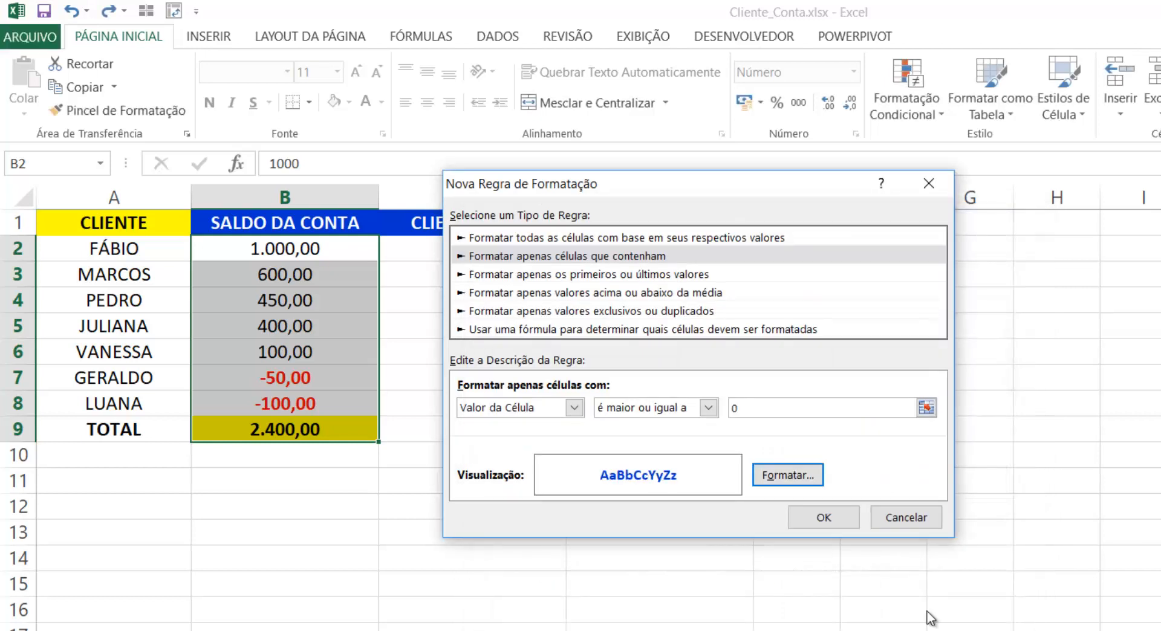
click(837, 517)
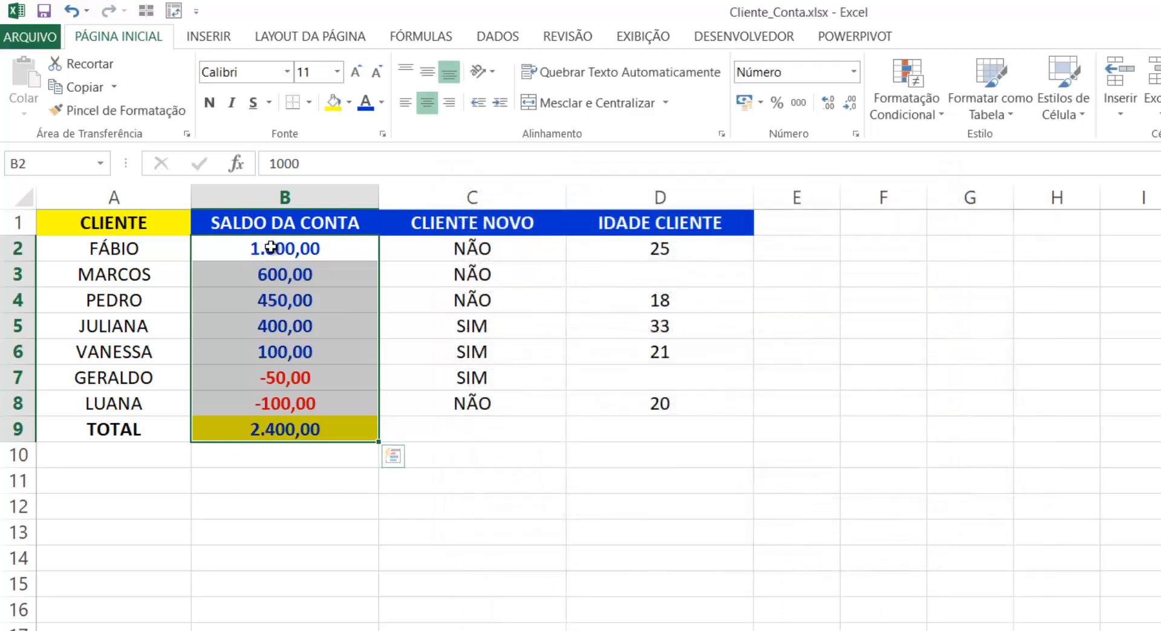
Review the balances and total, select the negative balances B7:B8, and open the conditional formatting rules manager for them.
drag(272, 249, 279, 424)
drag(290, 249, 287, 404)
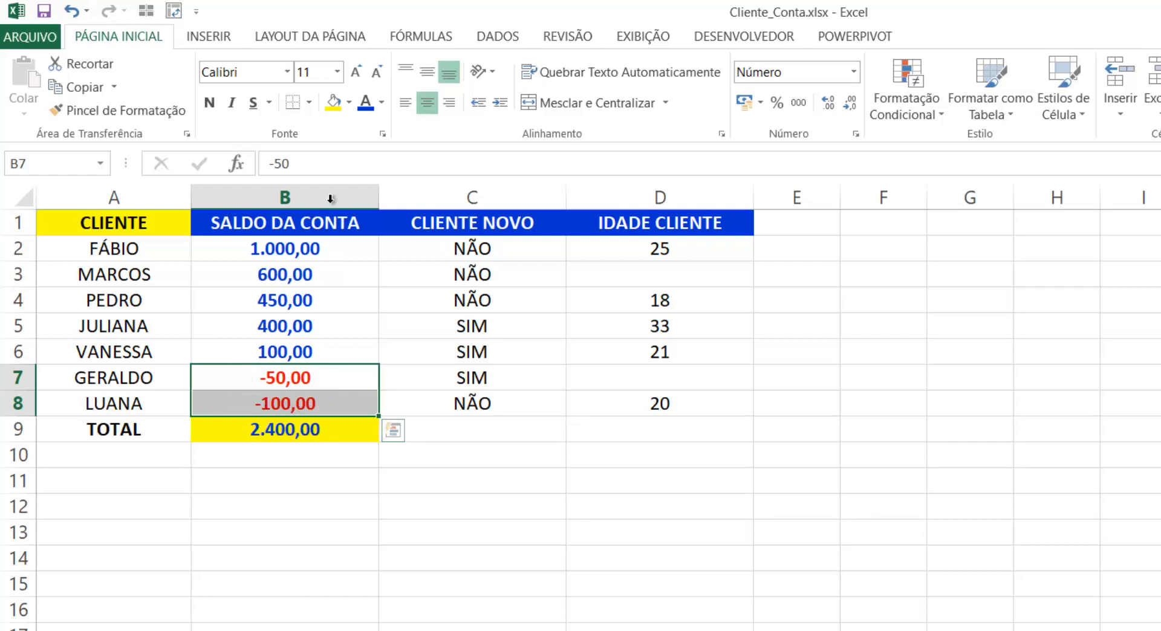
click(304, 430)
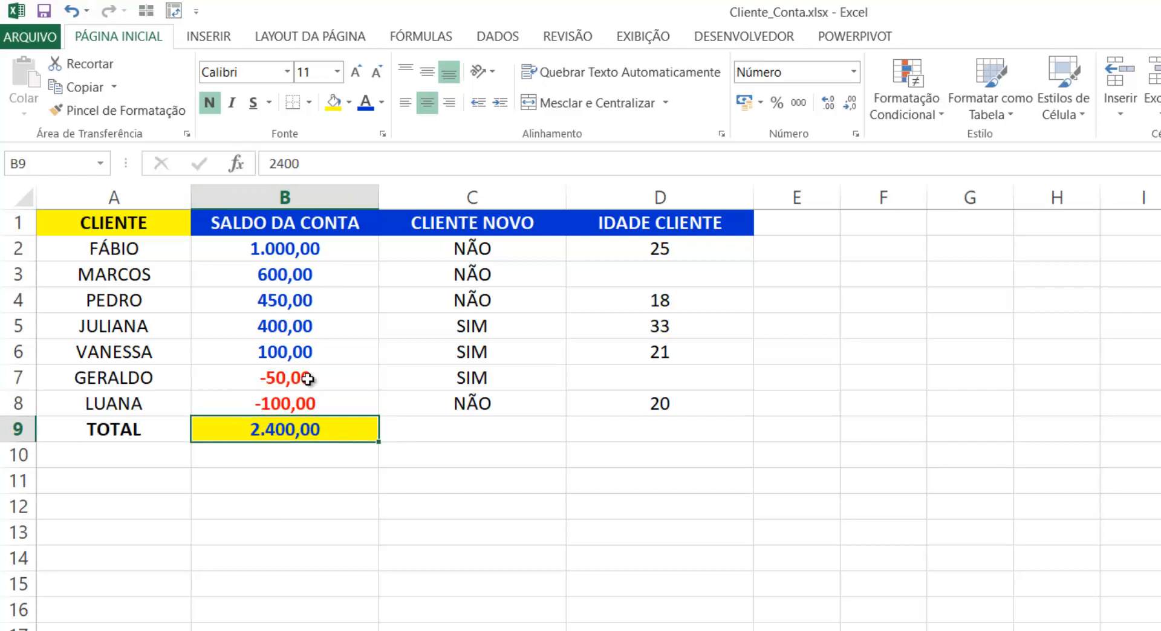
drag(306, 378, 303, 410)
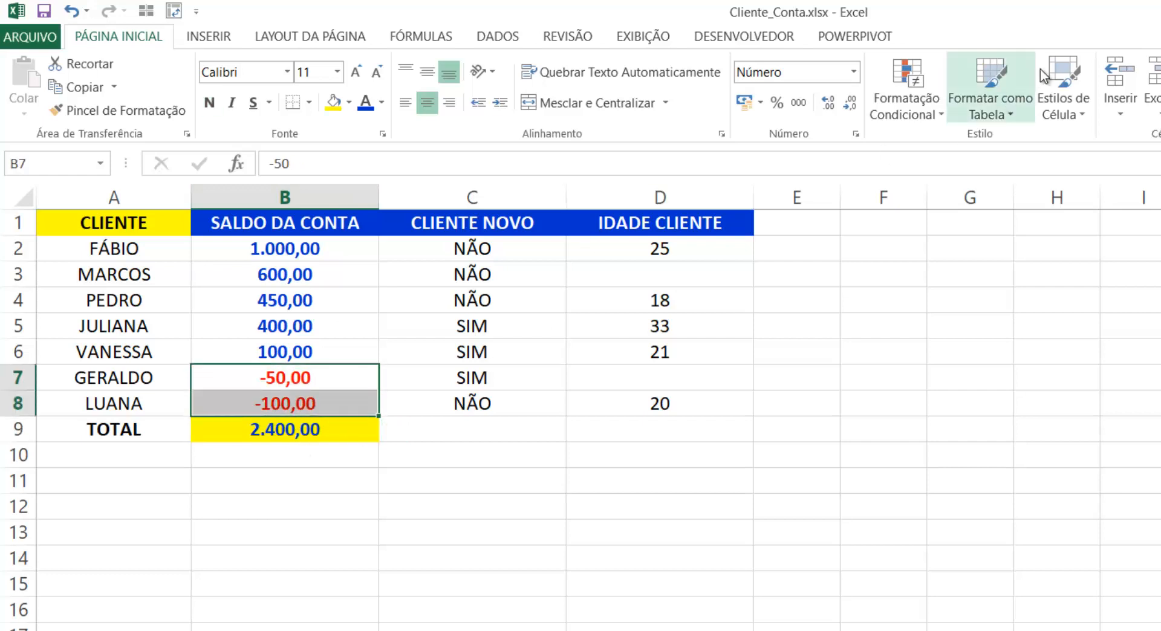
click(903, 115)
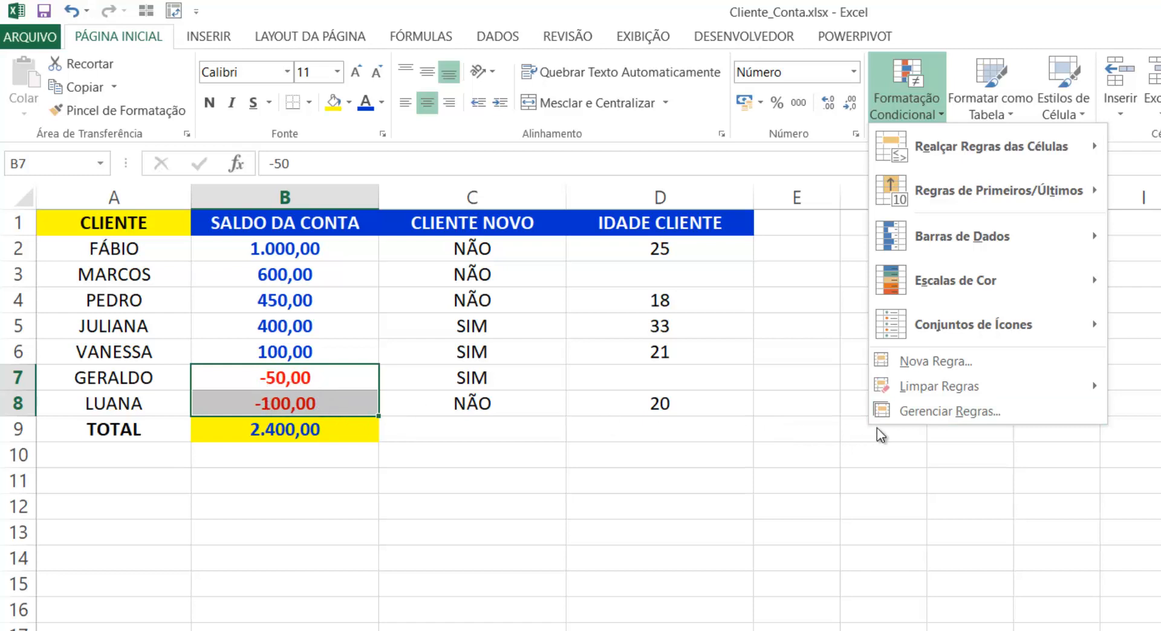
click(945, 411)
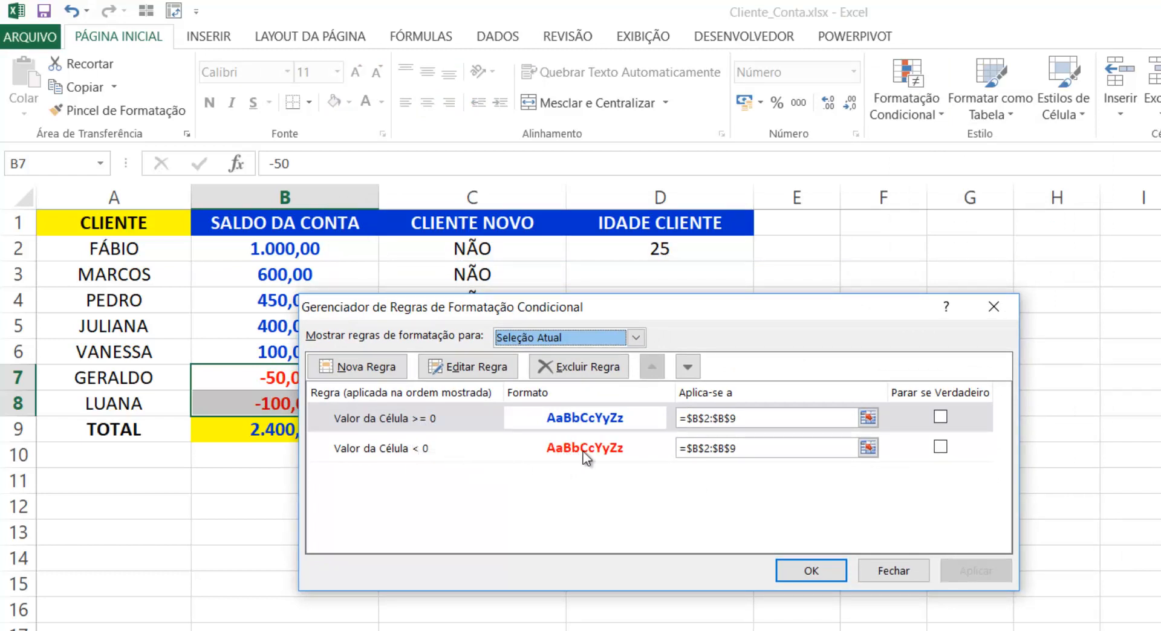
drag(632, 300, 749, 285)
Edit the "Valor da Célula < 0" rule and add a yellow background fill to its format.
click(665, 437)
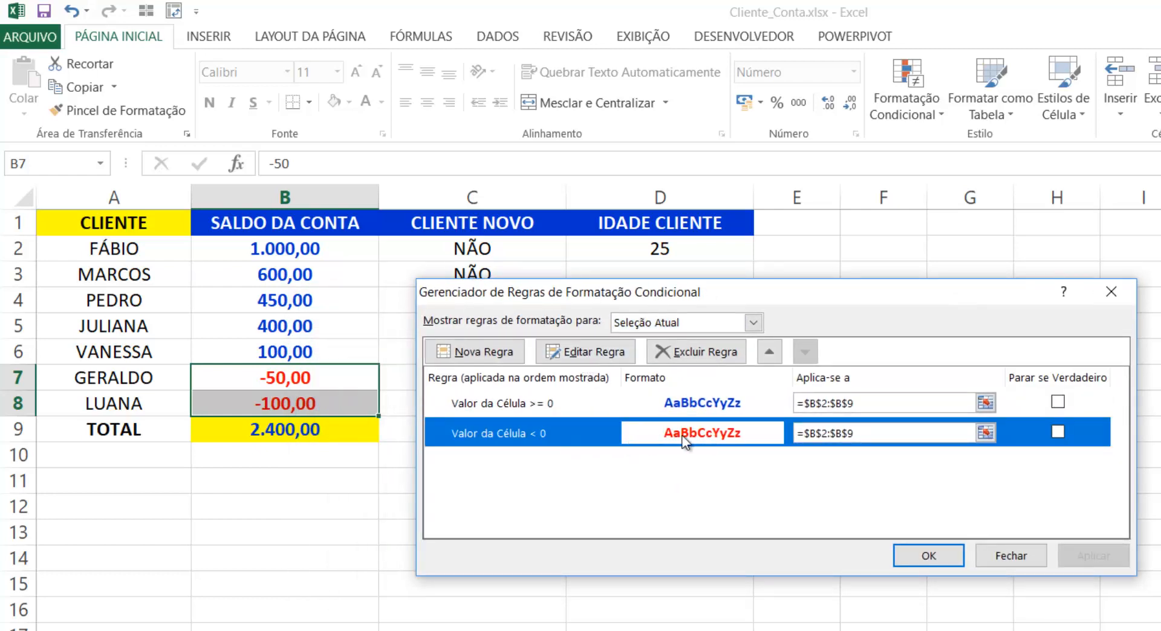
click(586, 352)
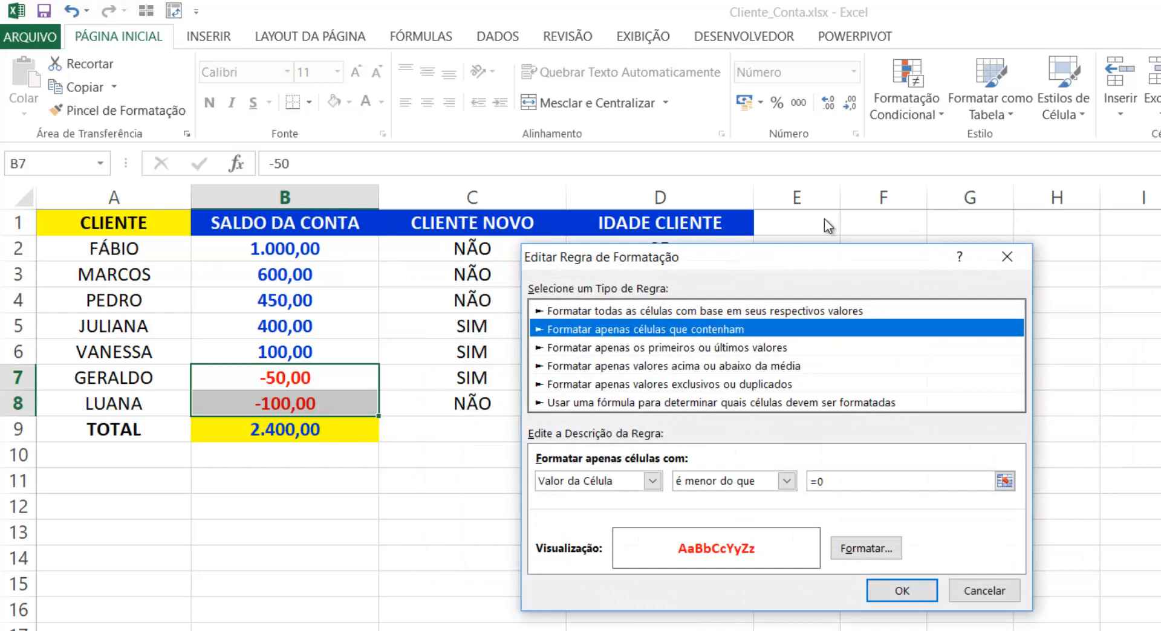
click(861, 550)
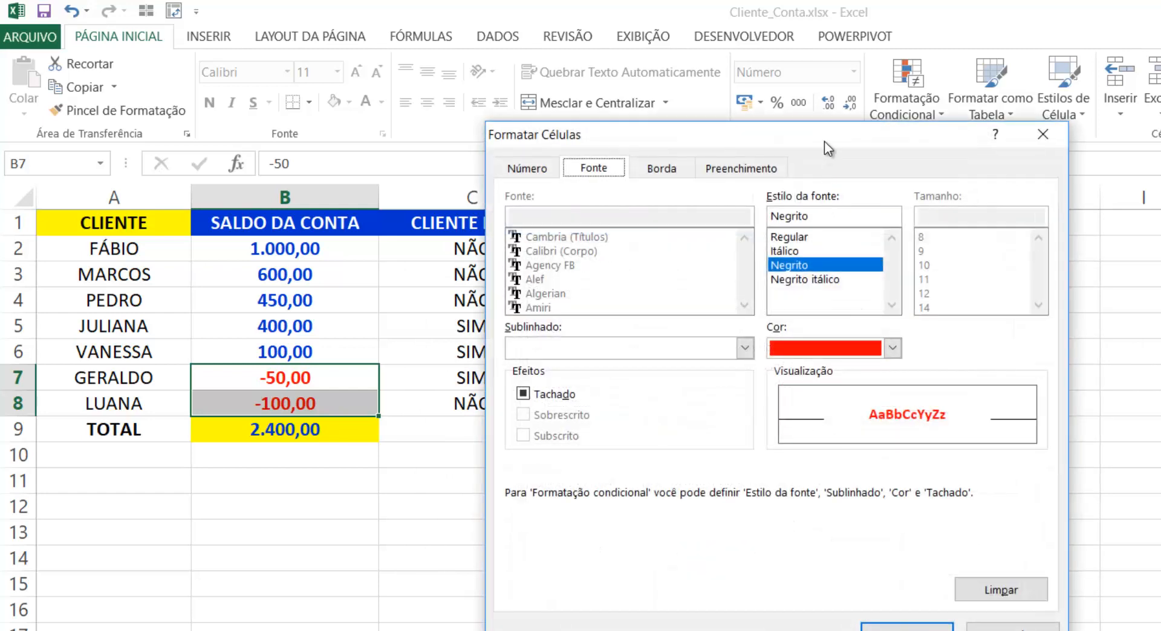
drag(825, 142, 892, 179)
click(710, 169)
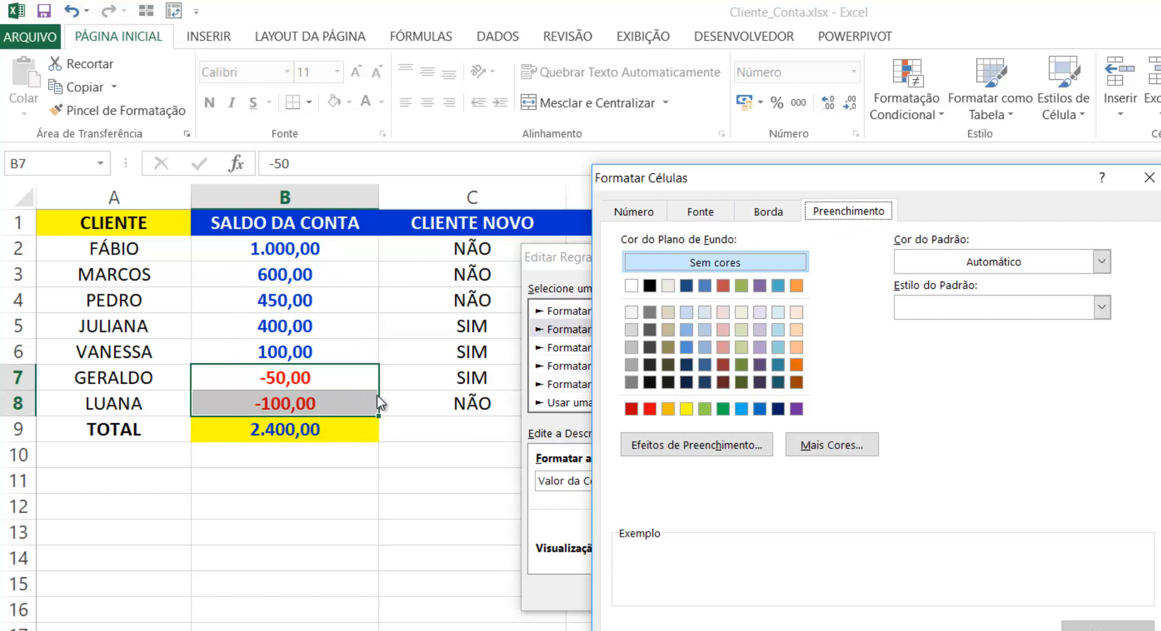
click(686, 410)
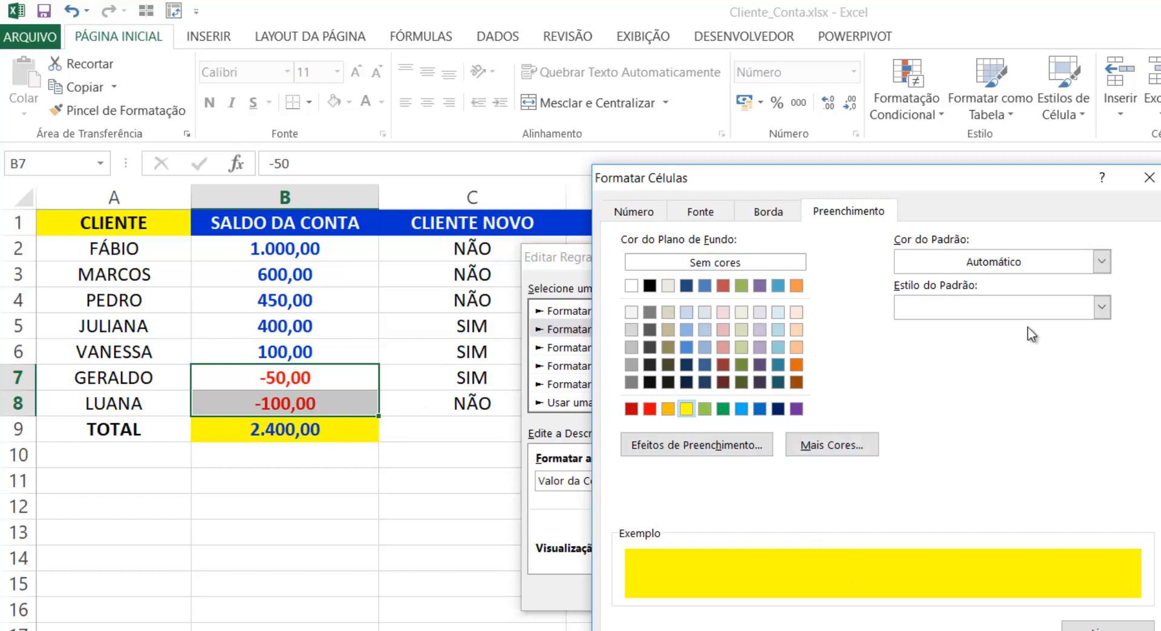
key(Return)
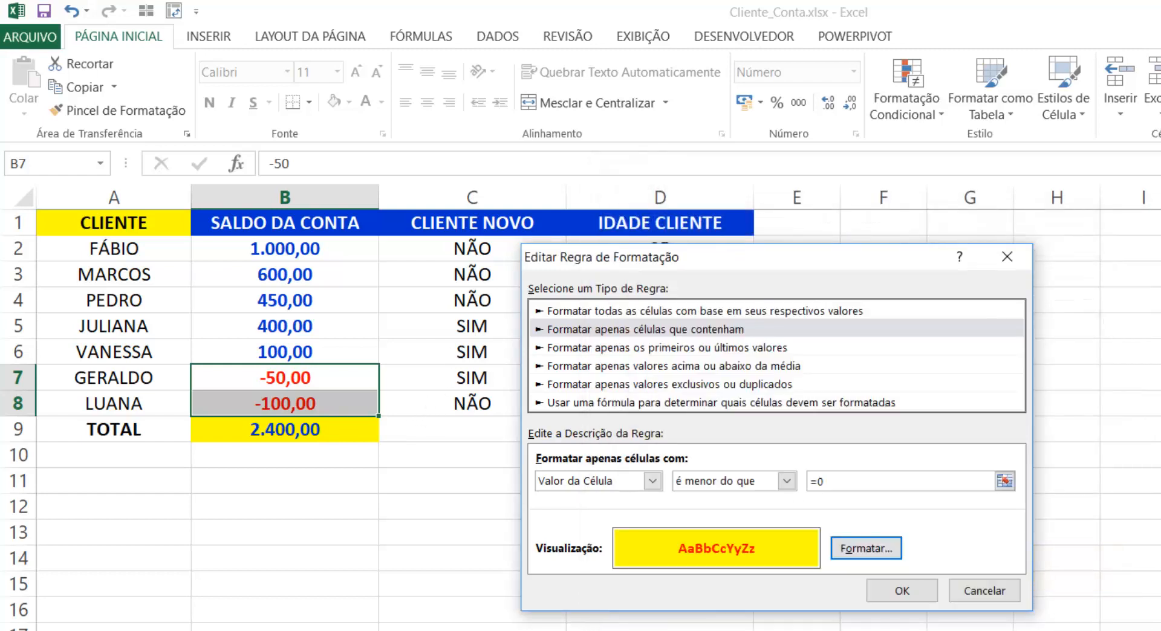
Confirm the edited negative-value rule, apply it to the account balances, and close the rules manager.
click(916, 590)
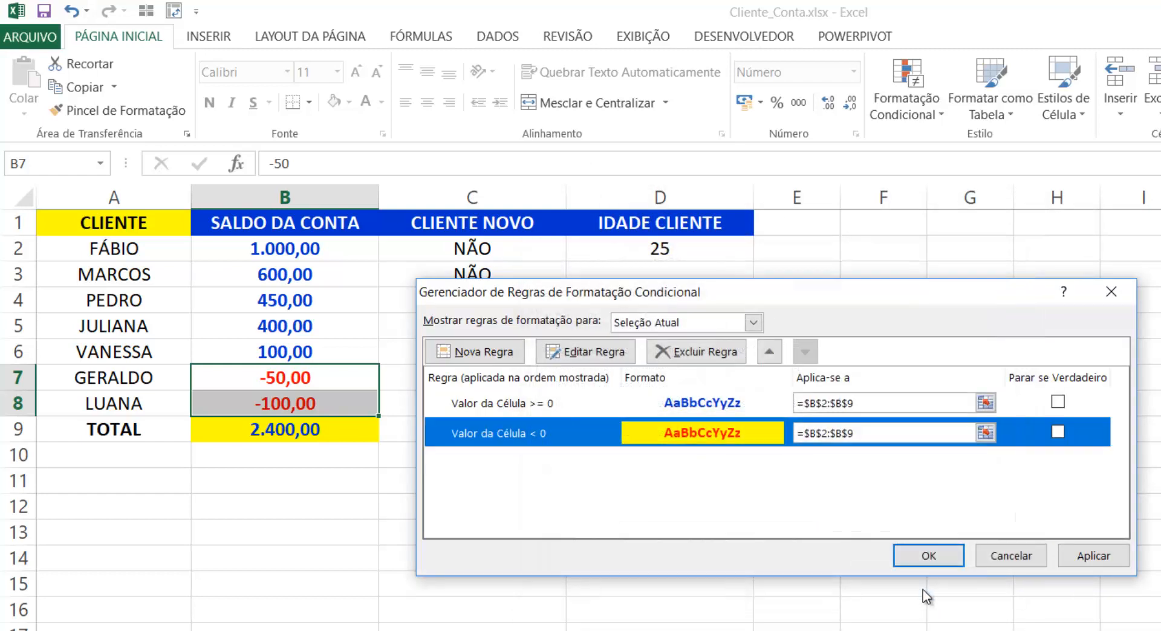
click(1096, 558)
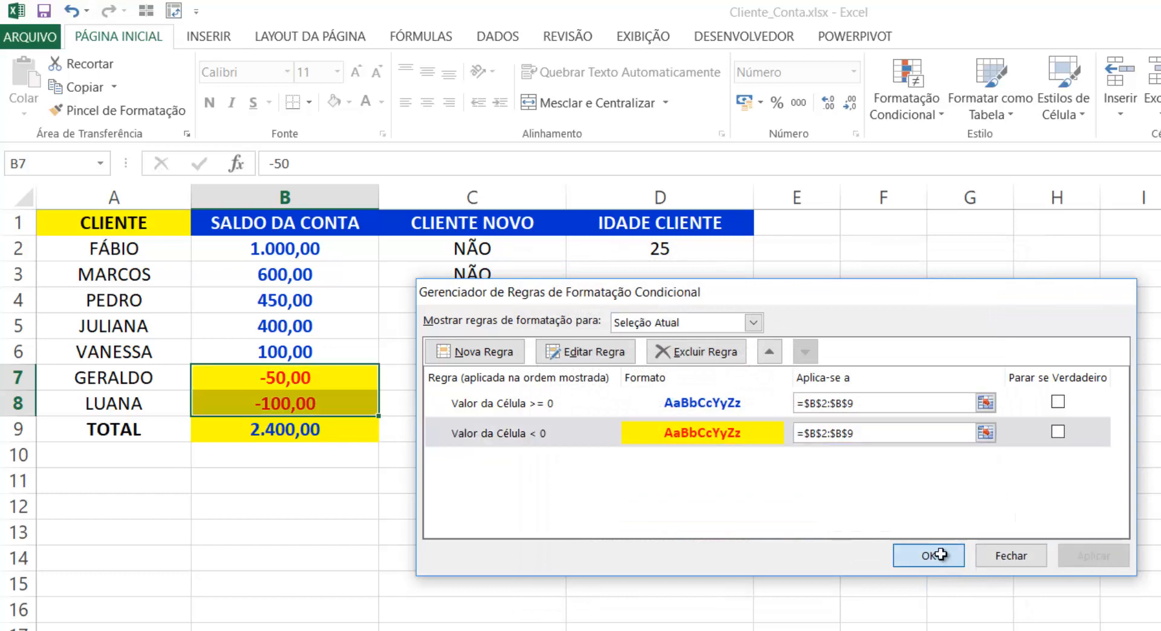
click(941, 554)
Review the account balances and total in SALDO DA CONTA, and the SIM and NÃO entries in CLIENTE NOVO.
drag(306, 254, 284, 410)
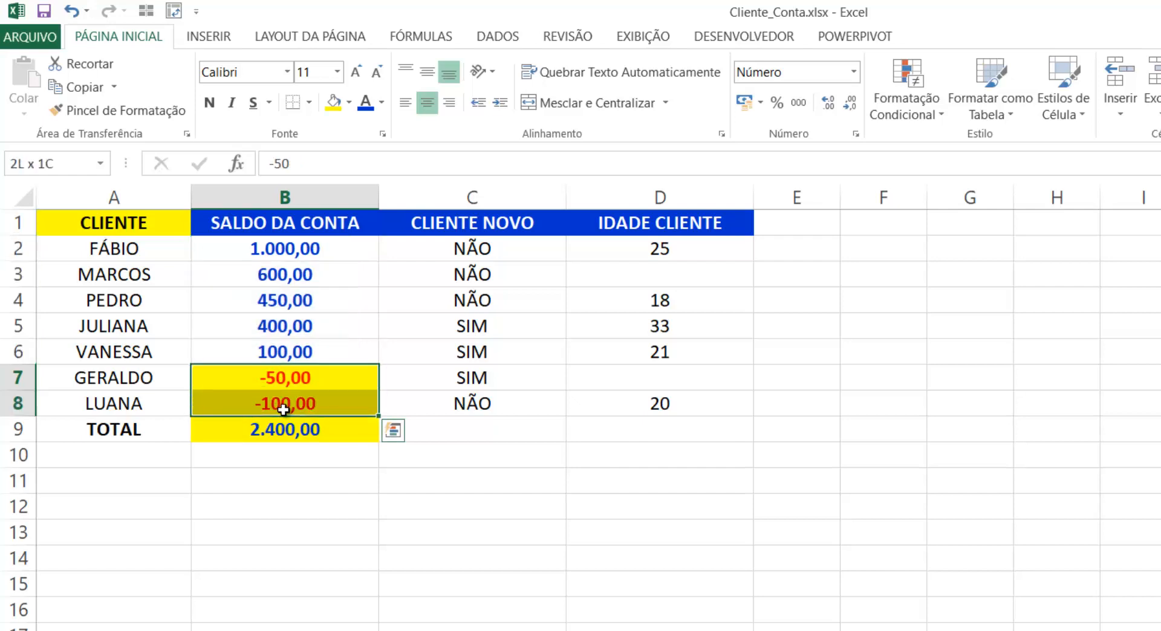
drag(290, 248, 271, 400)
click(321, 428)
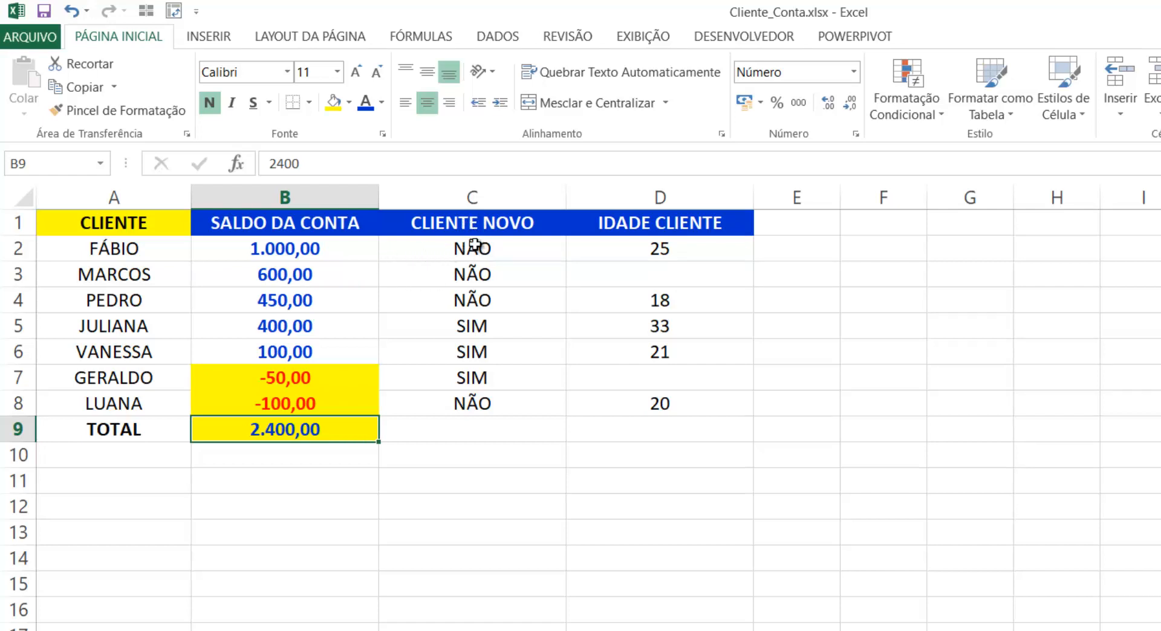
click(487, 352)
click(484, 326)
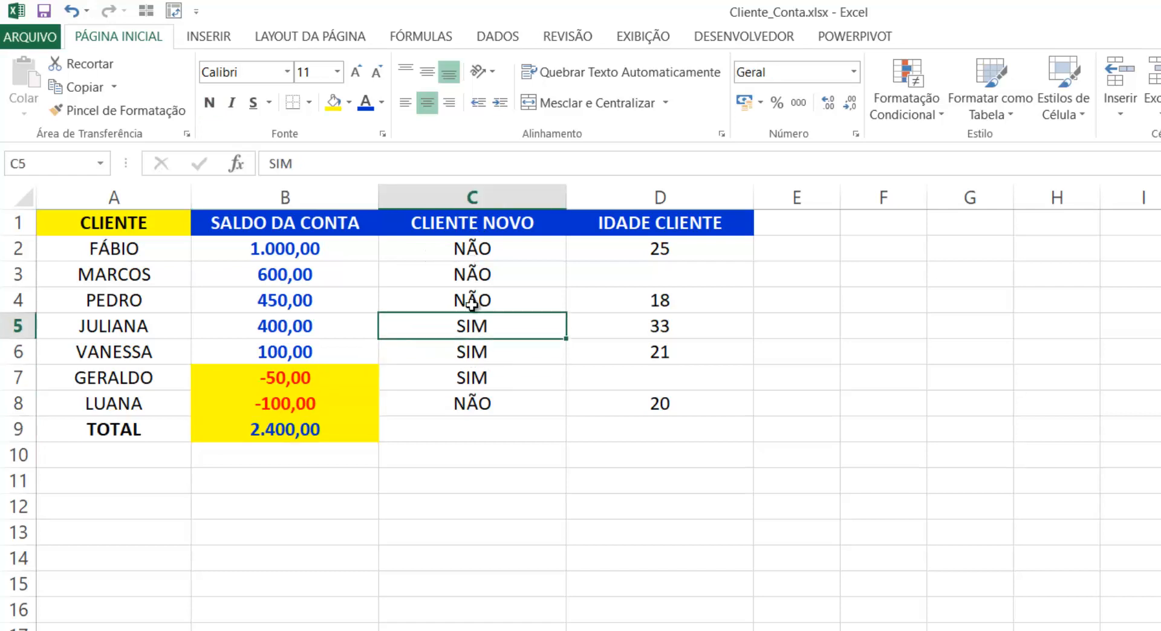
click(480, 253)
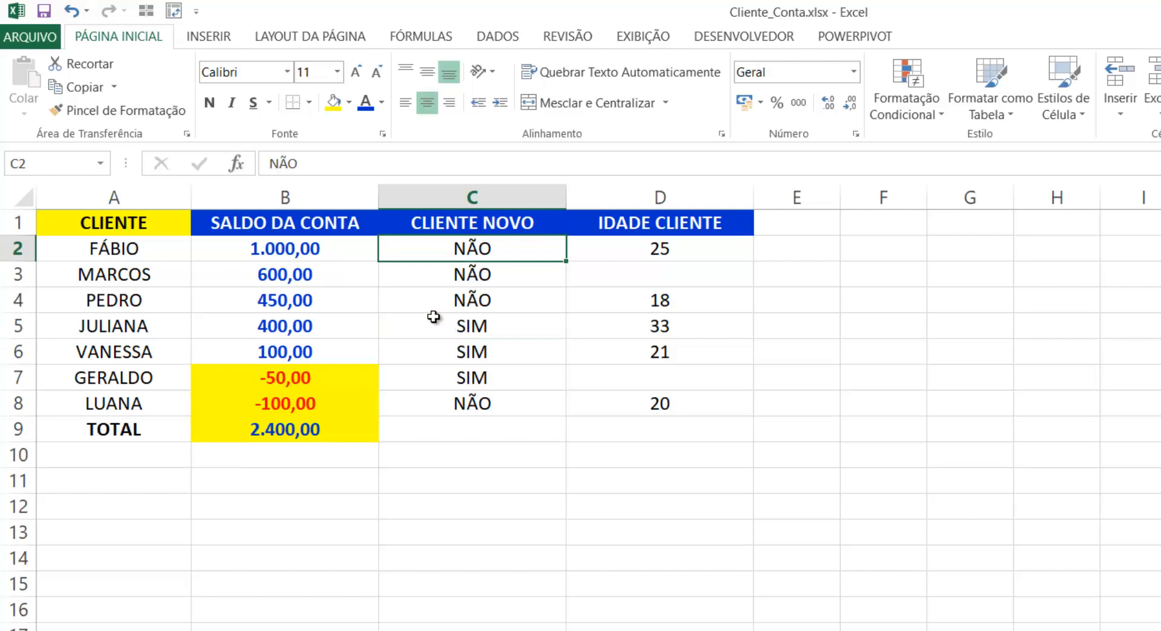
click(482, 327)
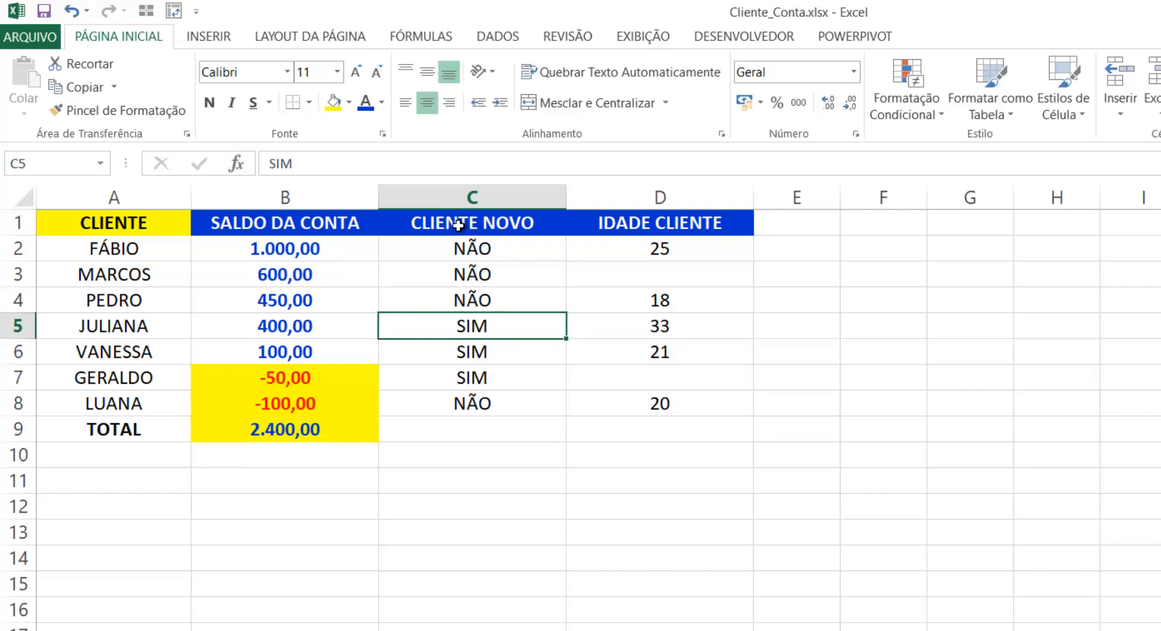
drag(484, 254, 514, 267)
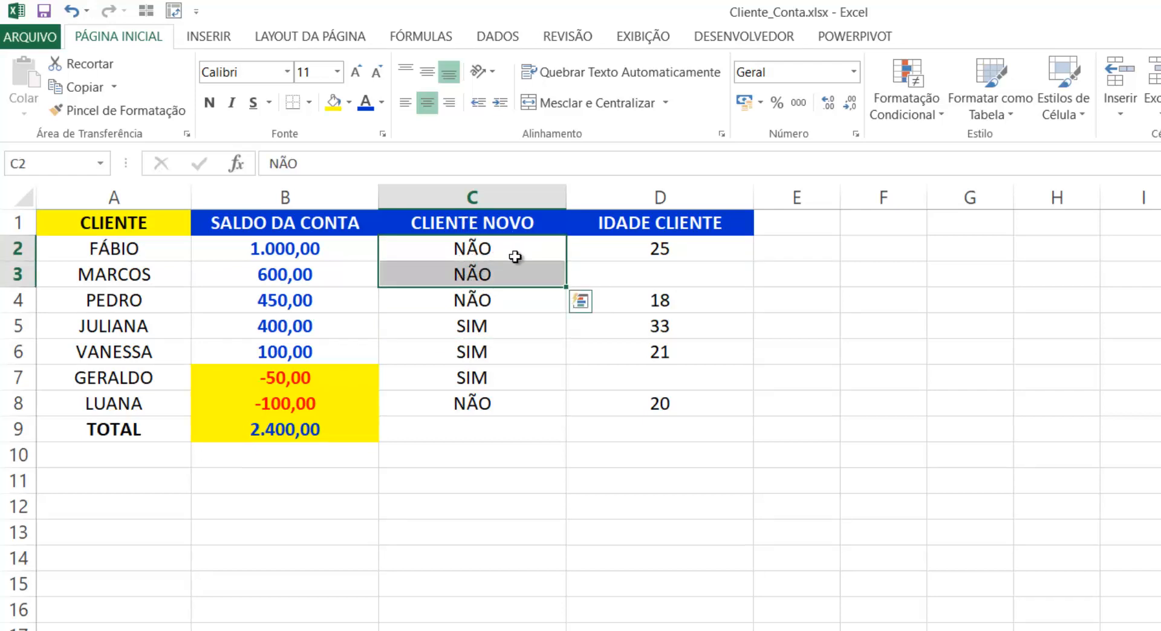
click(456, 324)
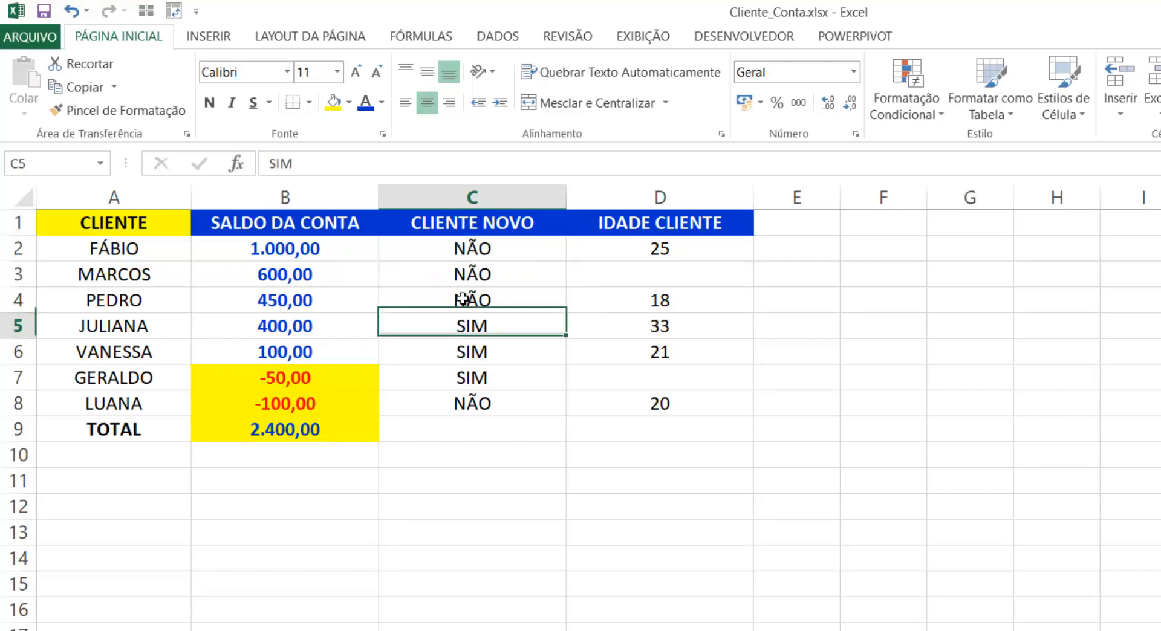
Start a new conditional formatting rule for C2:C8 using the type "Formatar apenas células que contenham", keeping the column uncovered.
drag(469, 251, 465, 402)
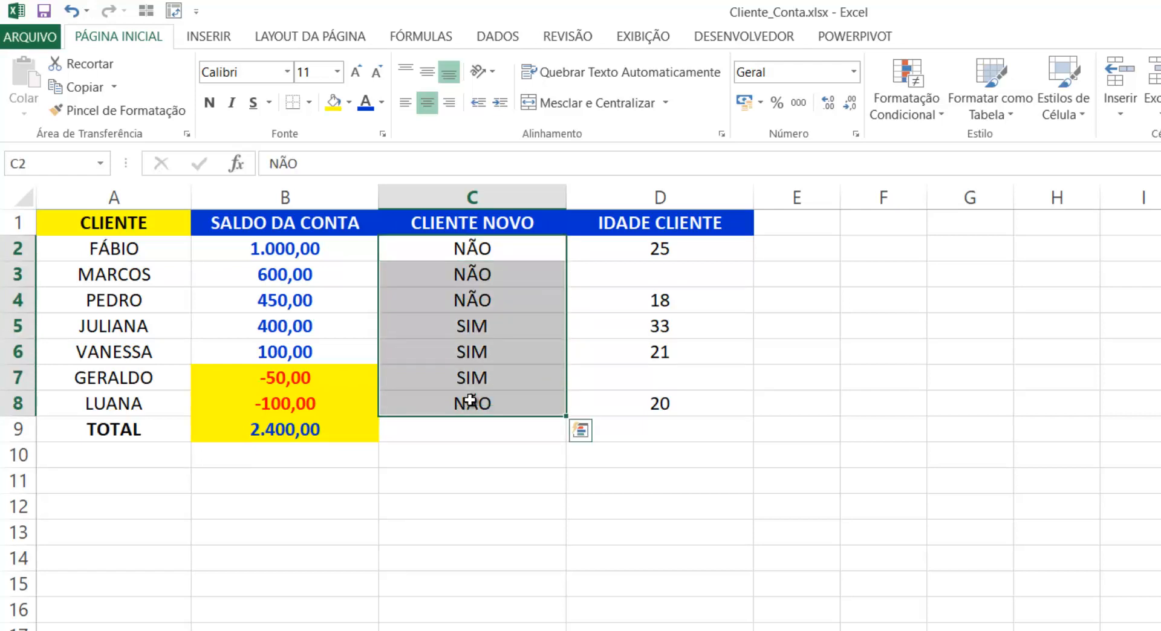
click(912, 110)
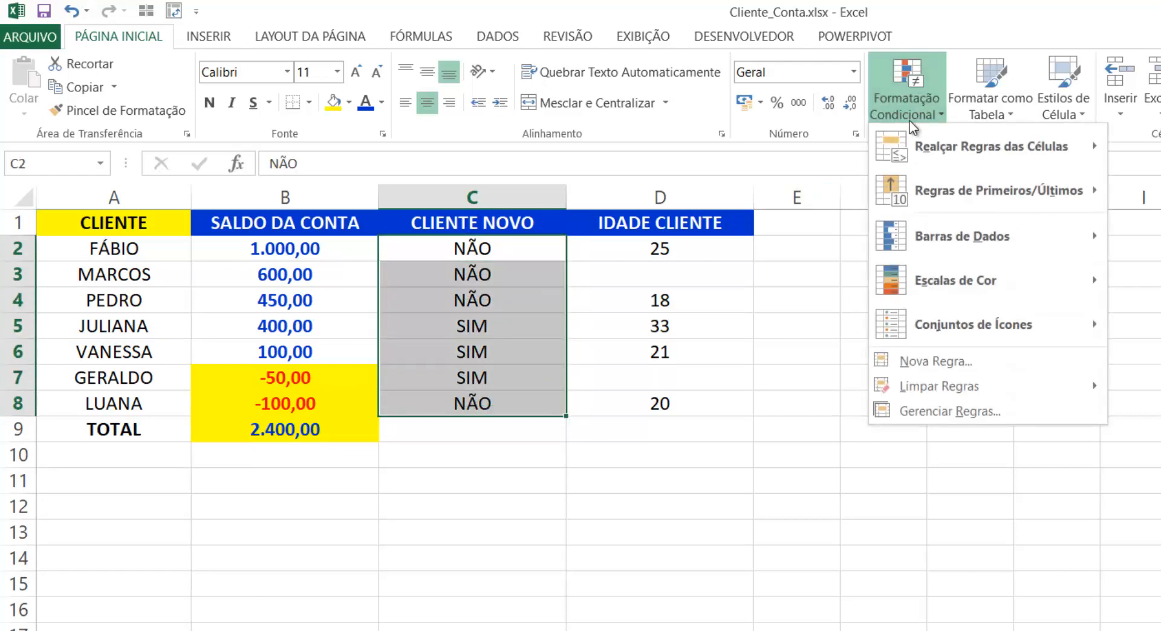
click(945, 361)
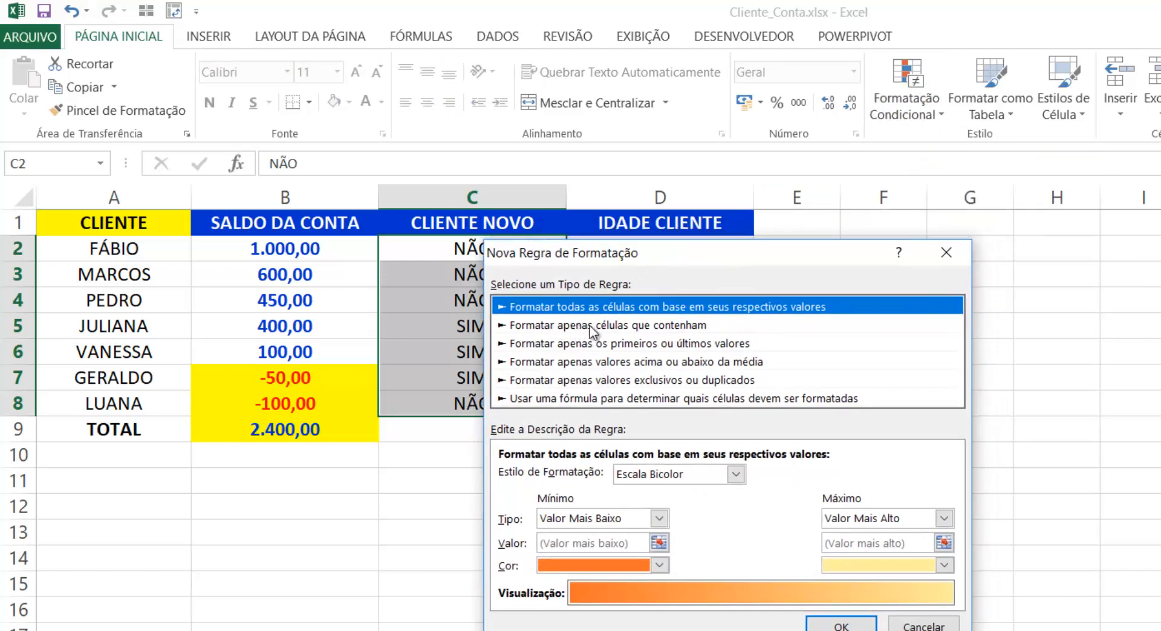
click(611, 331)
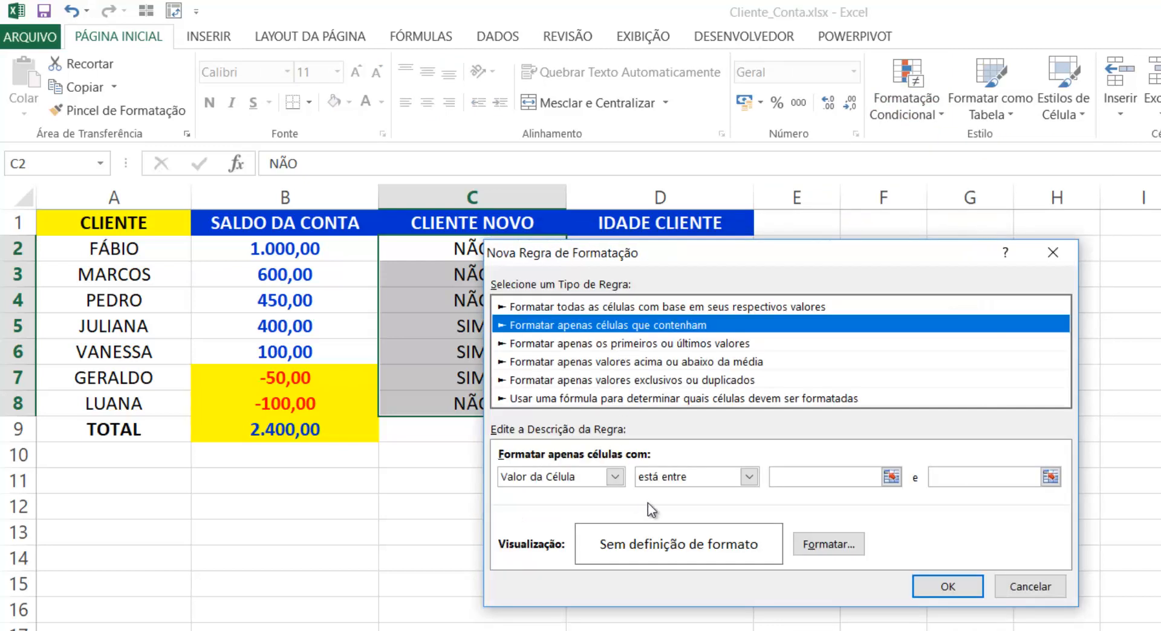
drag(771, 255, 882, 241)
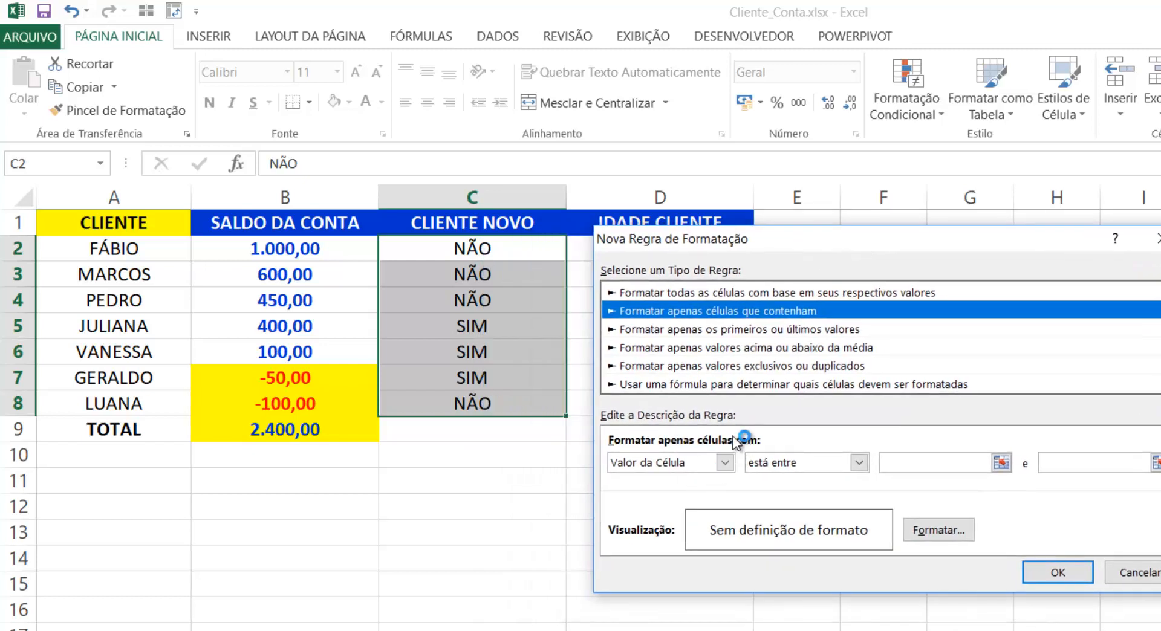
drag(785, 245, 802, 203)
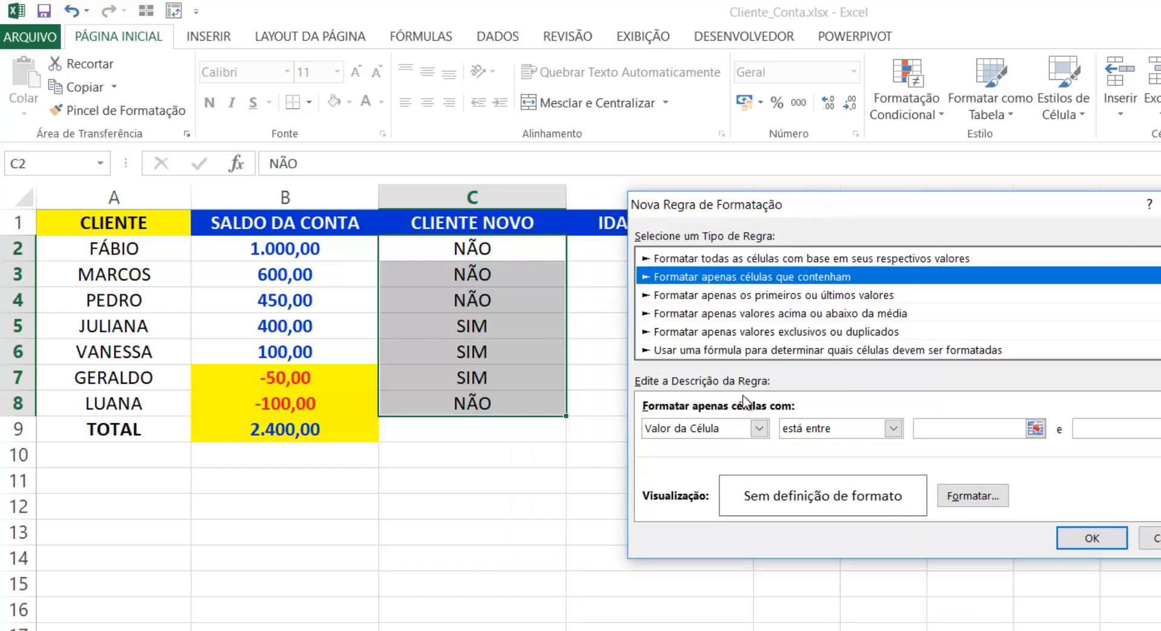
Set the new rule's condition to "Texto Específico" "contém" SIM.
click(760, 429)
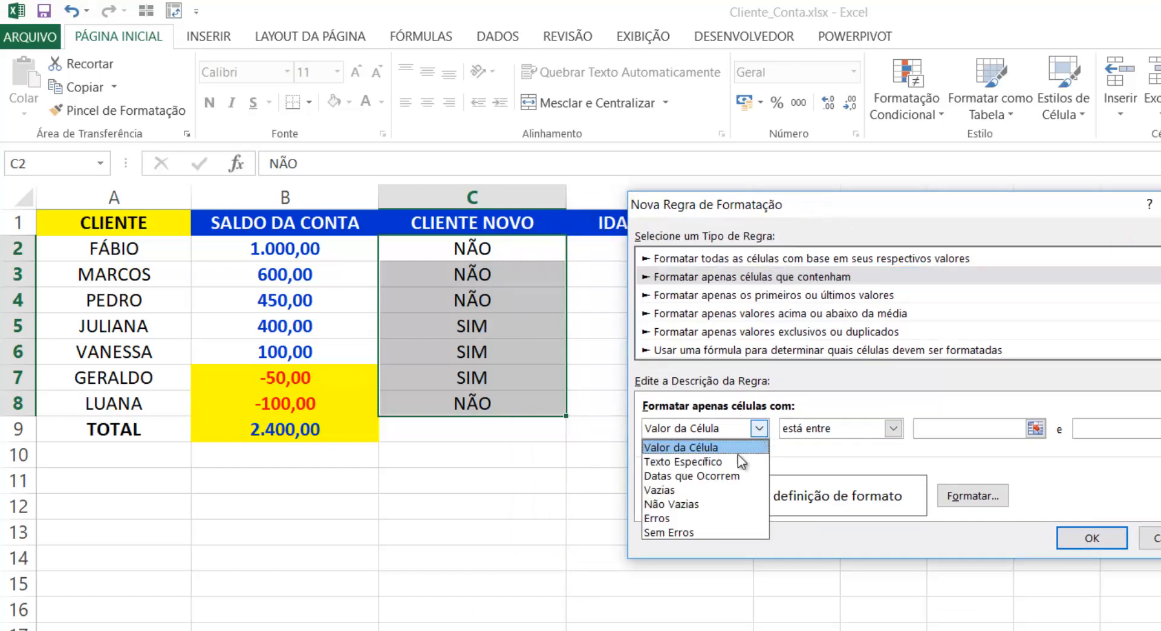
click(705, 463)
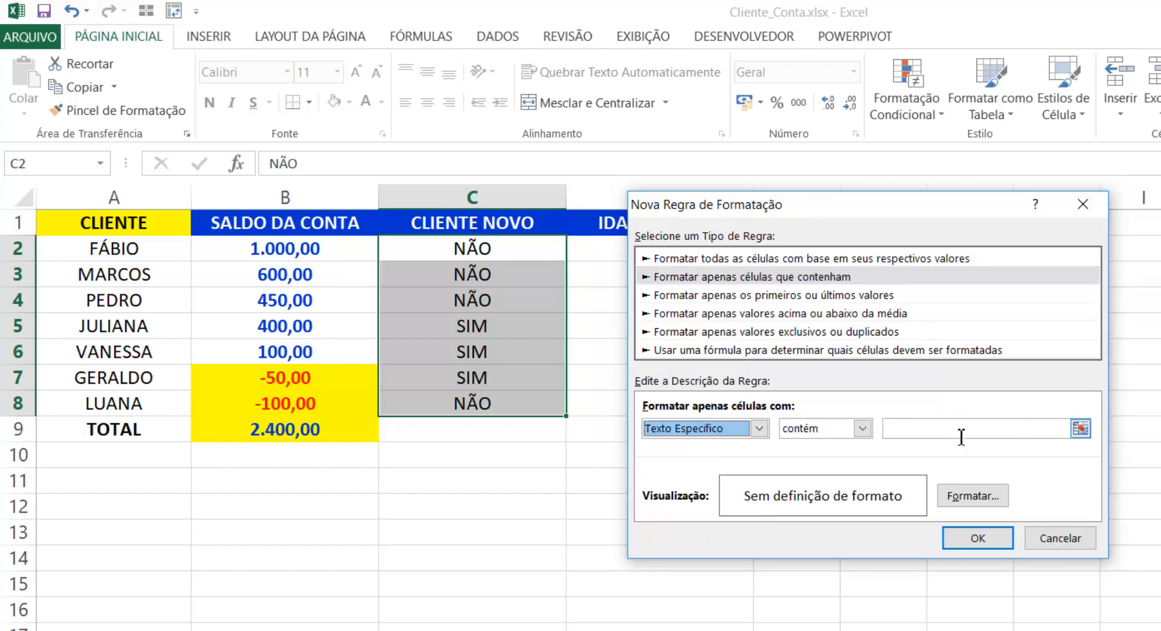
click(862, 429)
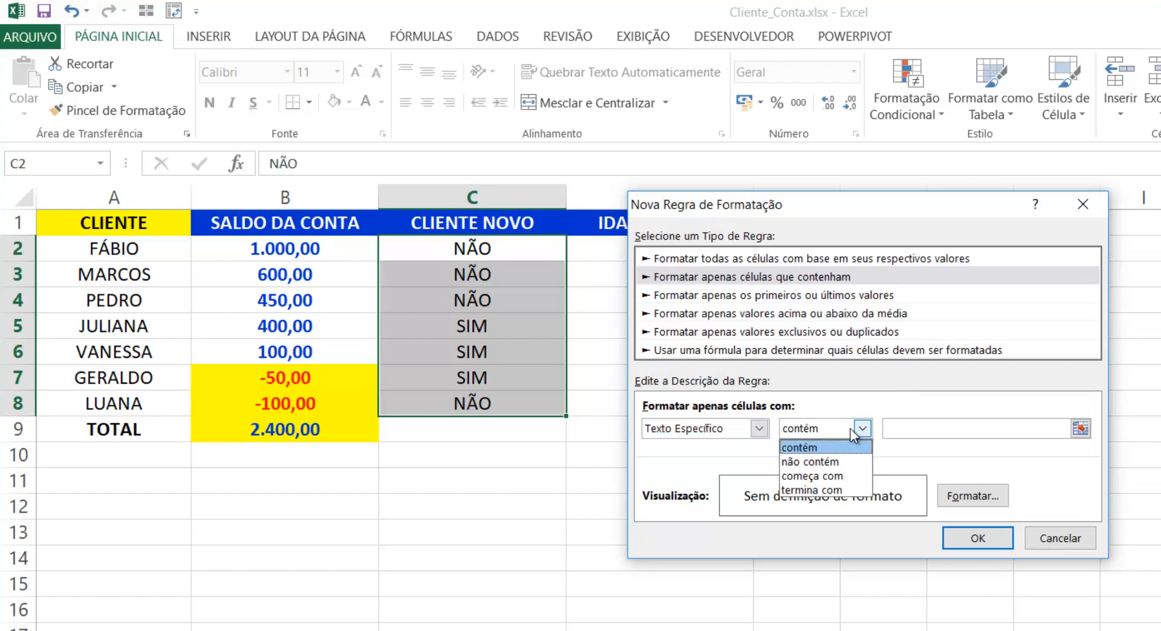
click(813, 447)
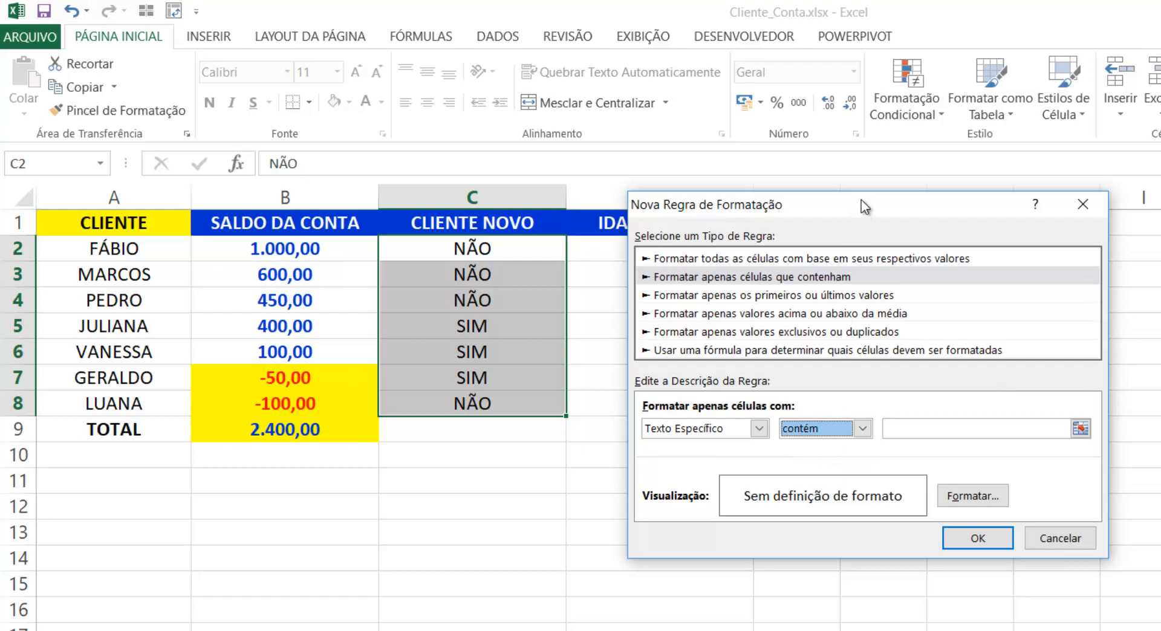
drag(861, 200, 912, 150)
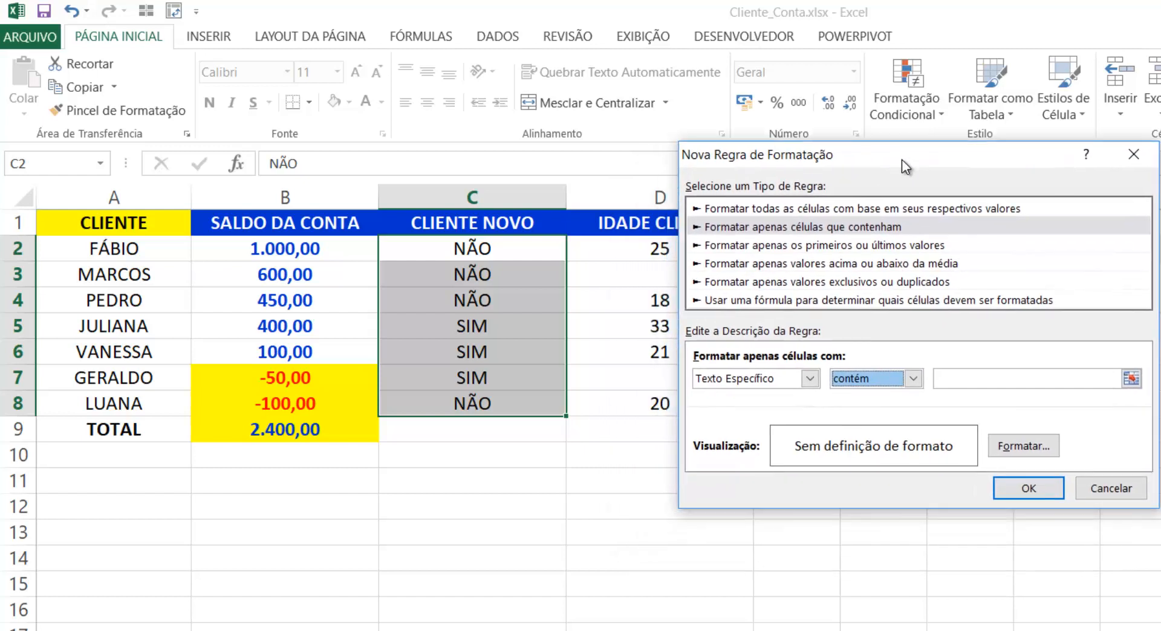
click(966, 378)
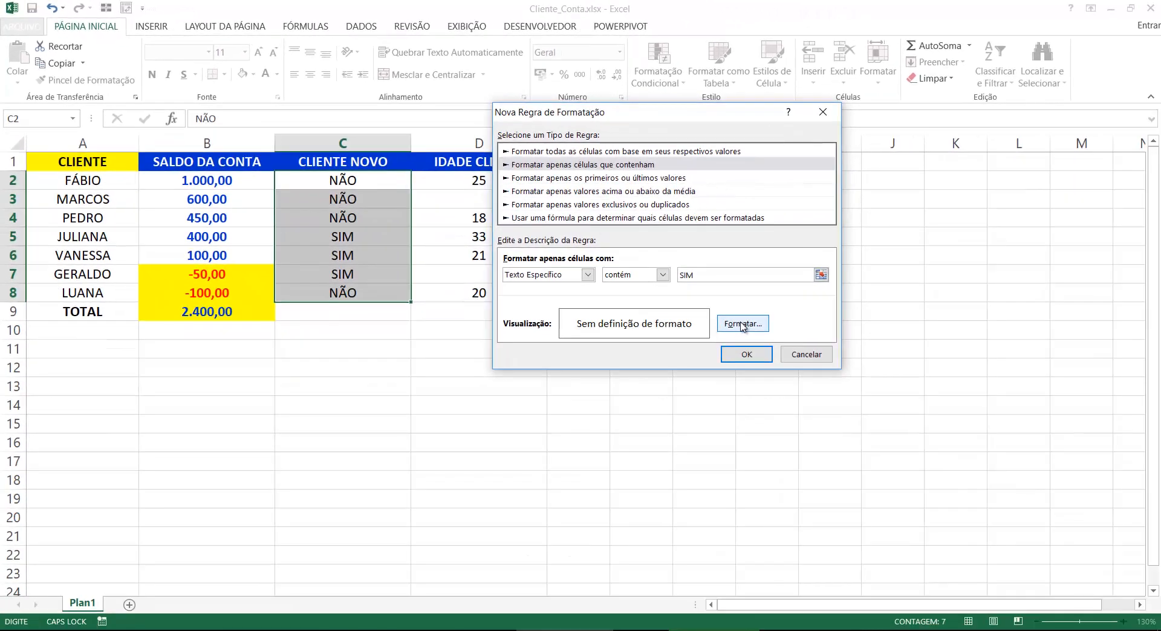
Give the SIM rule's format a standard green background fill.
click(1024, 446)
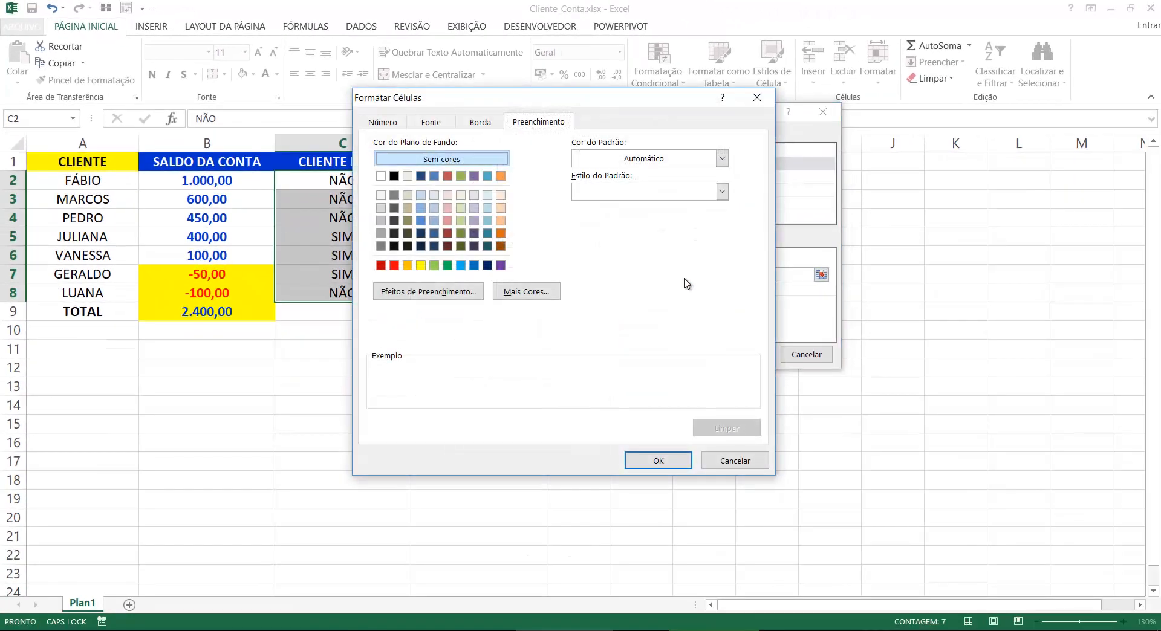
drag(578, 106, 709, 110)
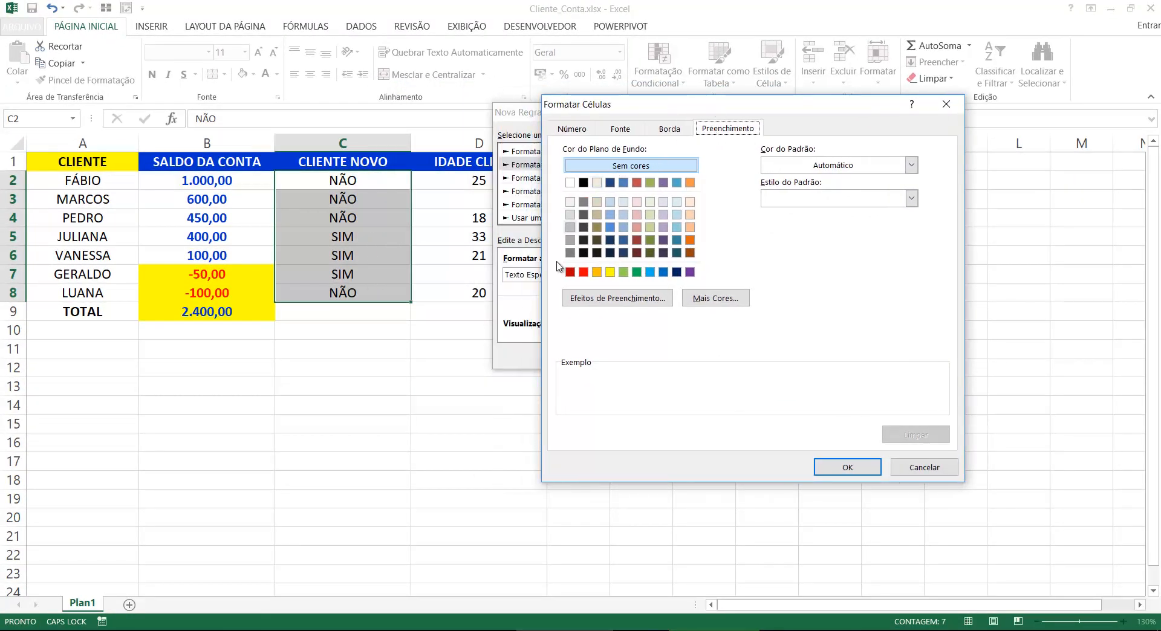
click(638, 273)
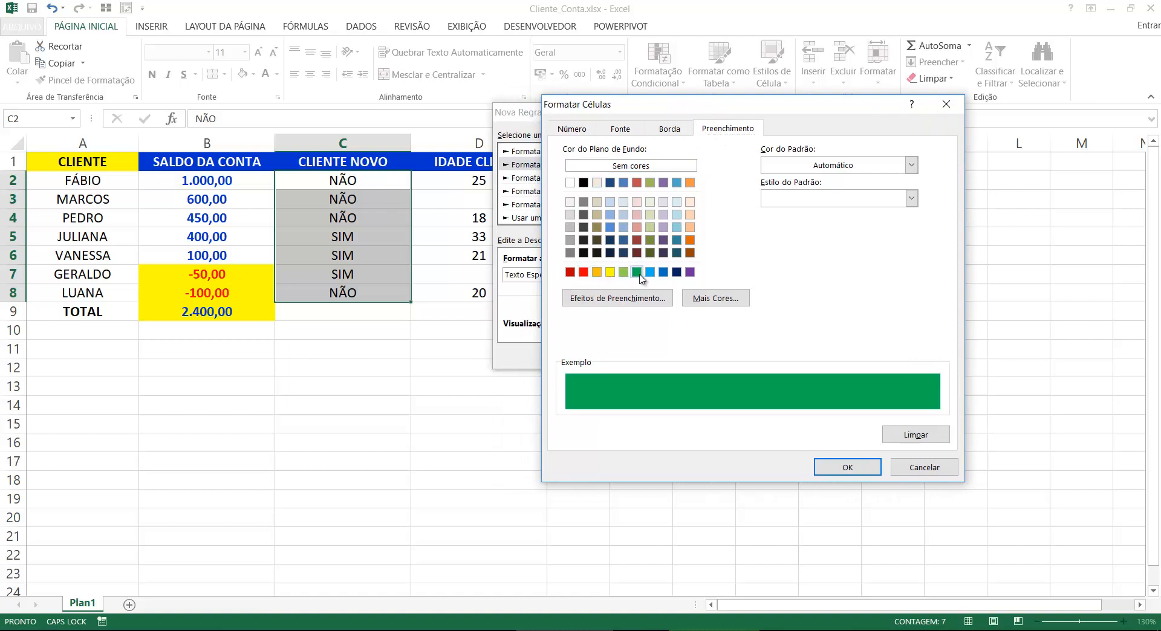
Set the SIM rule's font to Negrito in white and apply the rule to the CLIENTE NOVO entries.
click(621, 128)
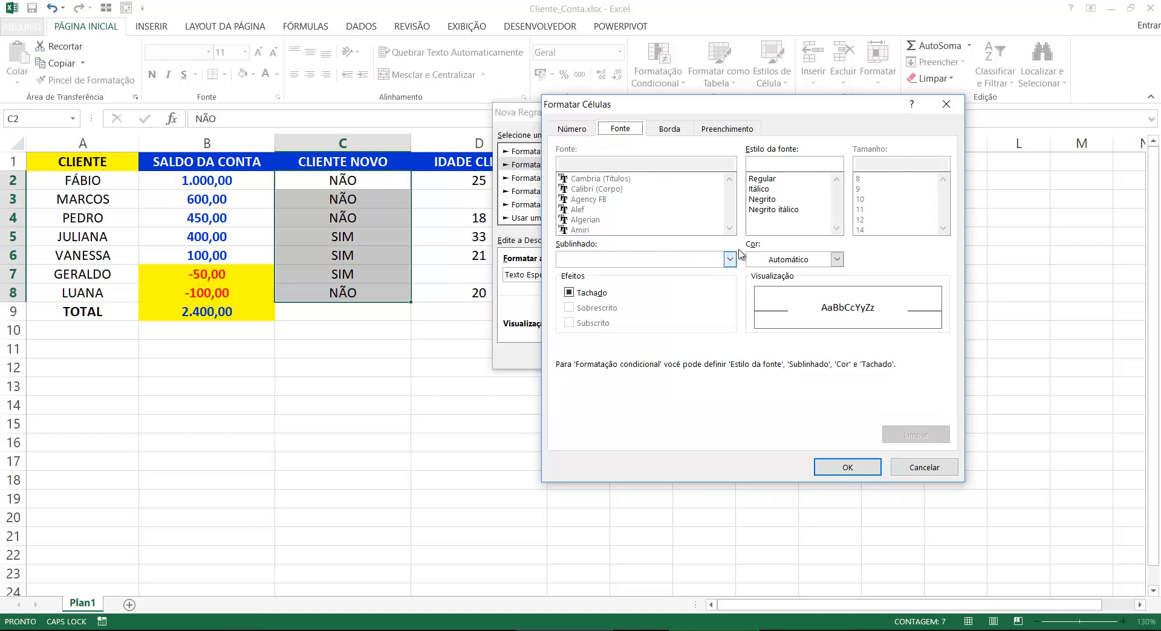
click(763, 199)
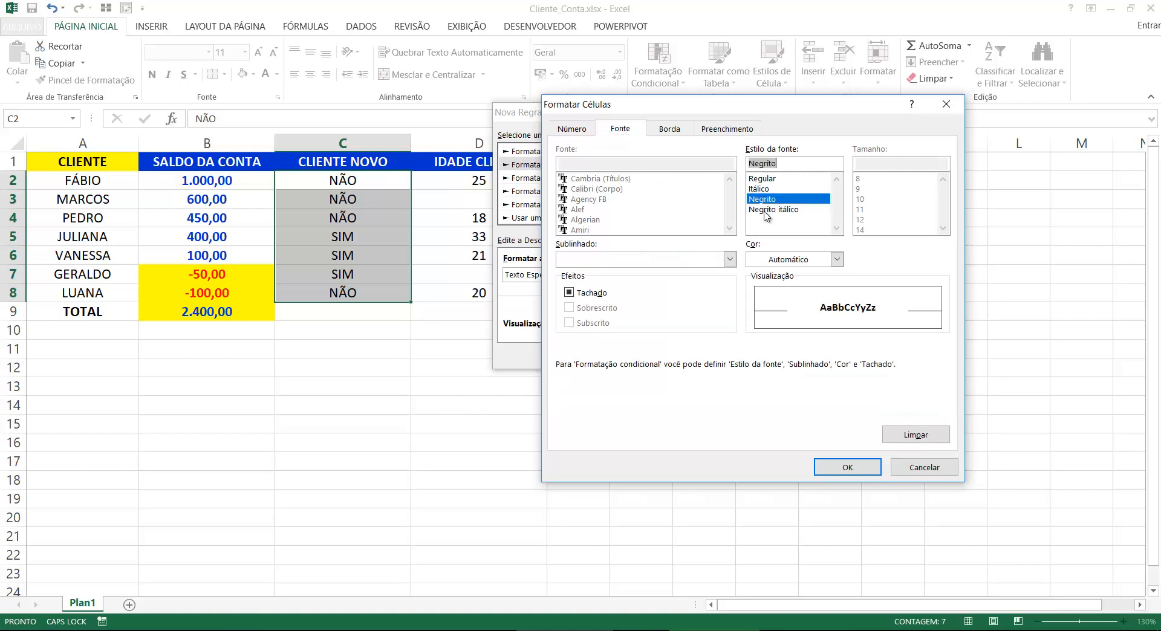
click(837, 260)
click(752, 309)
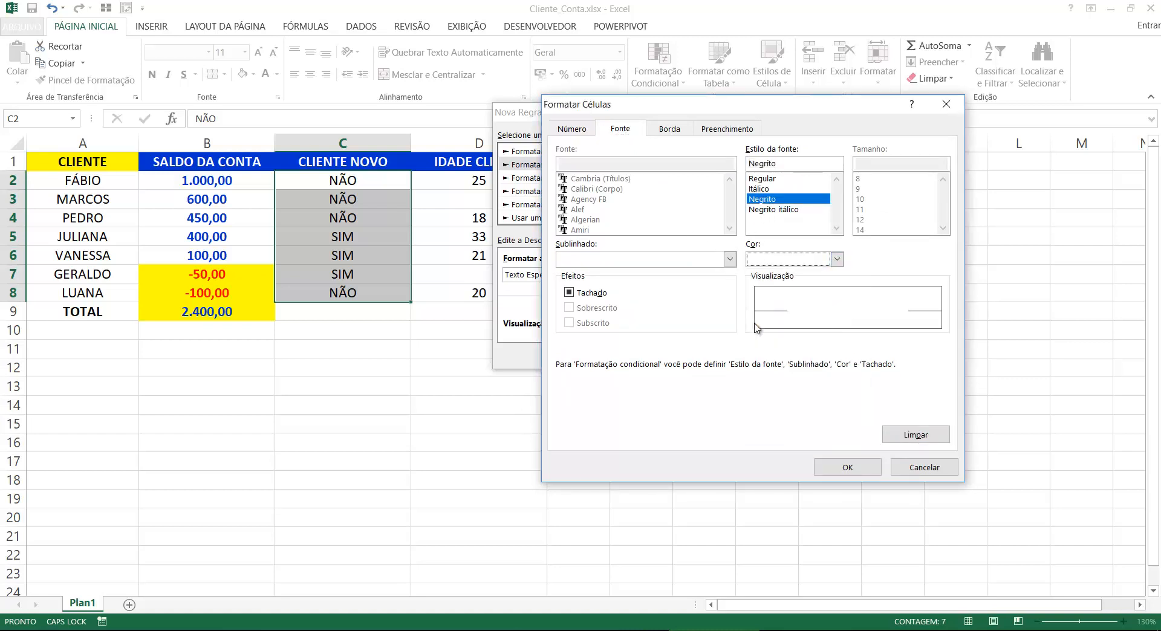
click(841, 469)
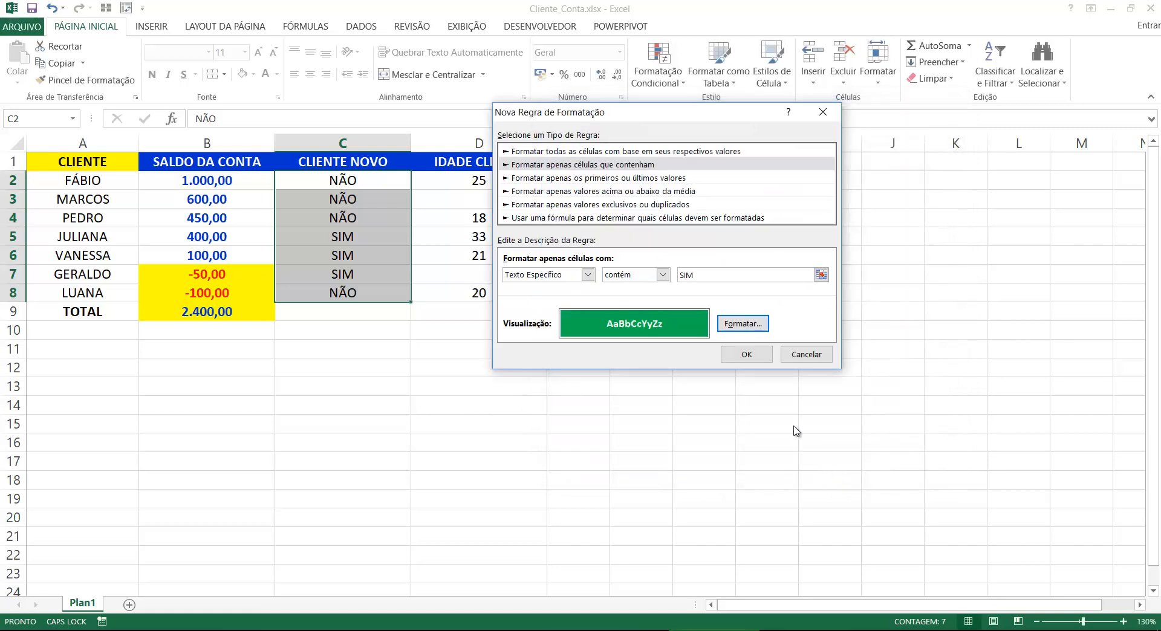
click(747, 355)
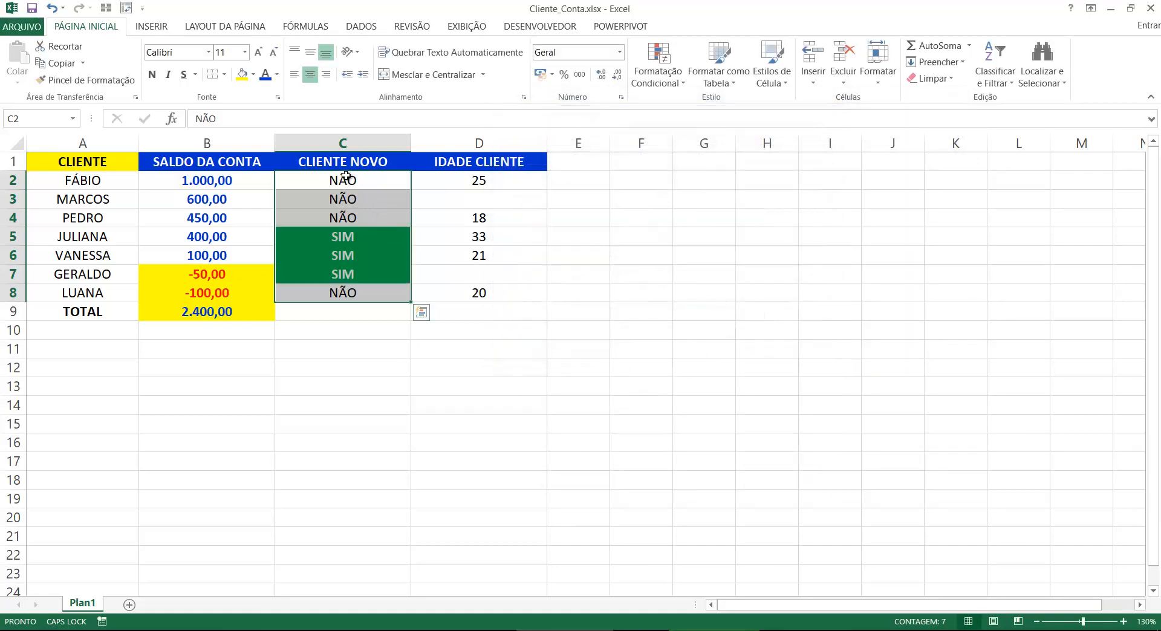
Reselect C2:C8 and start another conditional formatting rule of the type "Formatar apenas células que contenham".
drag(342, 177, 367, 299)
drag(347, 176, 339, 291)
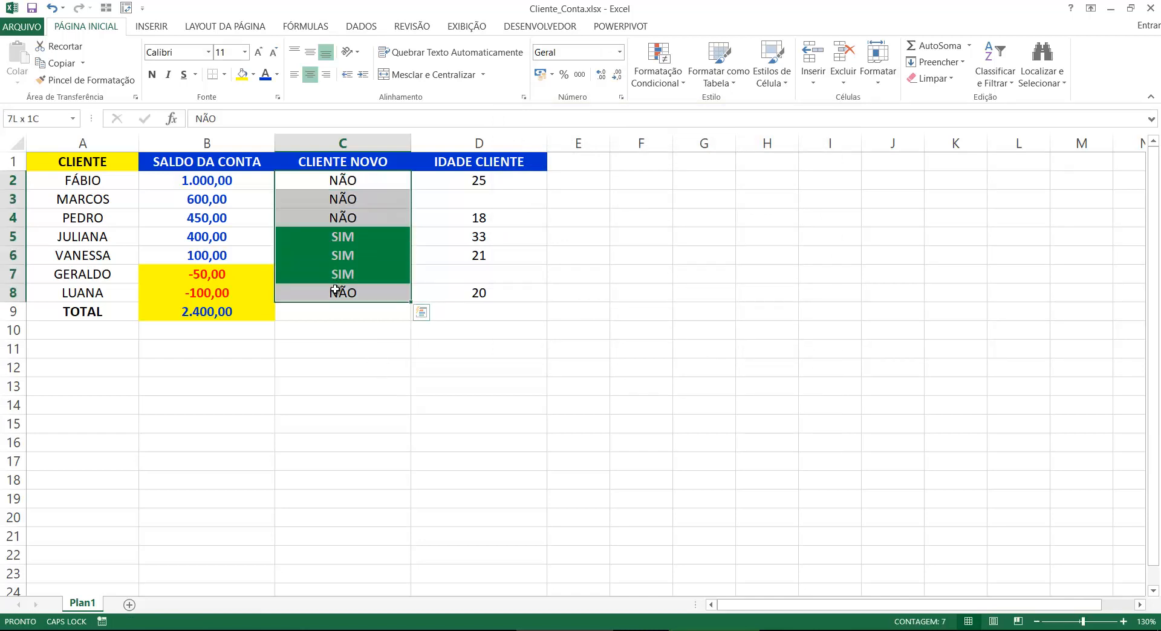
click(359, 179)
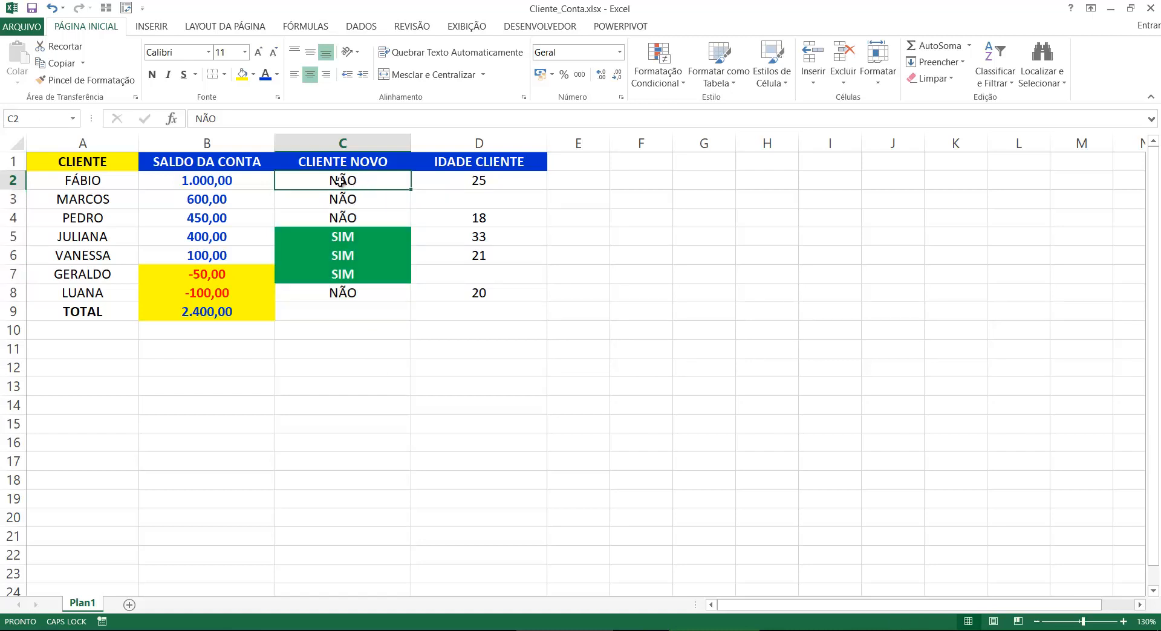
drag(340, 181, 344, 293)
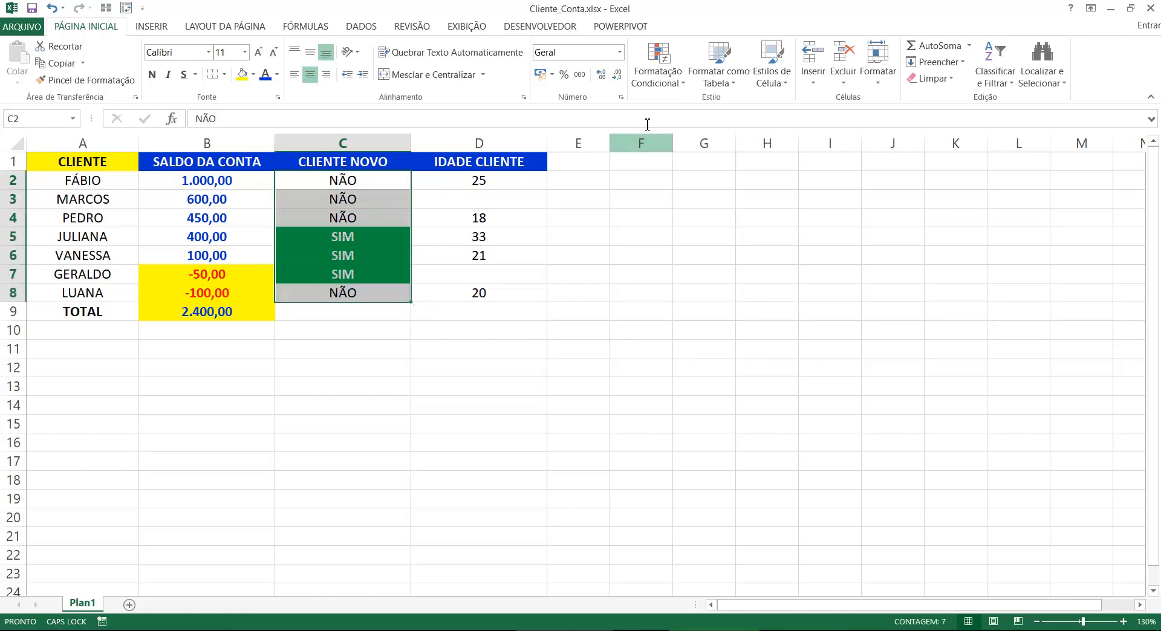
click(658, 66)
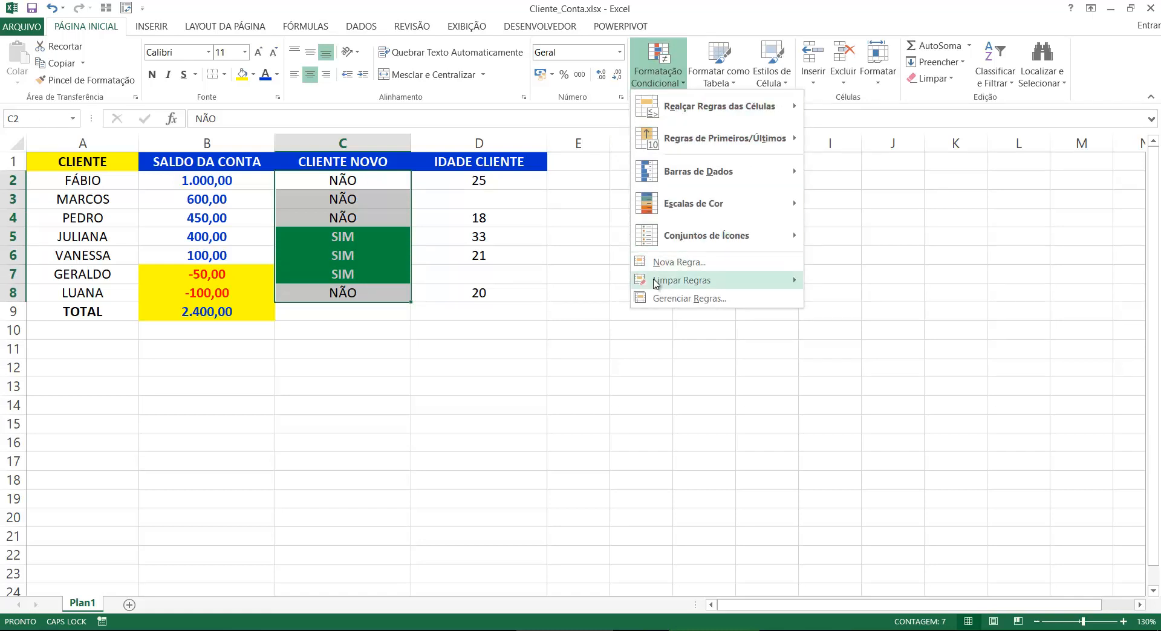
click(682, 264)
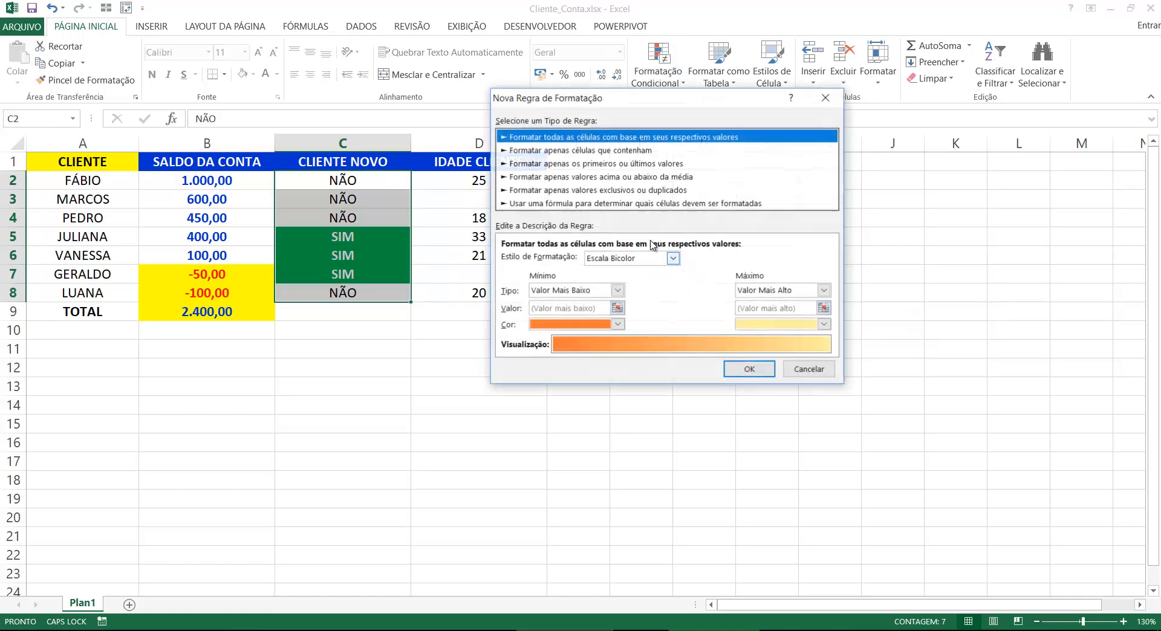
click(566, 151)
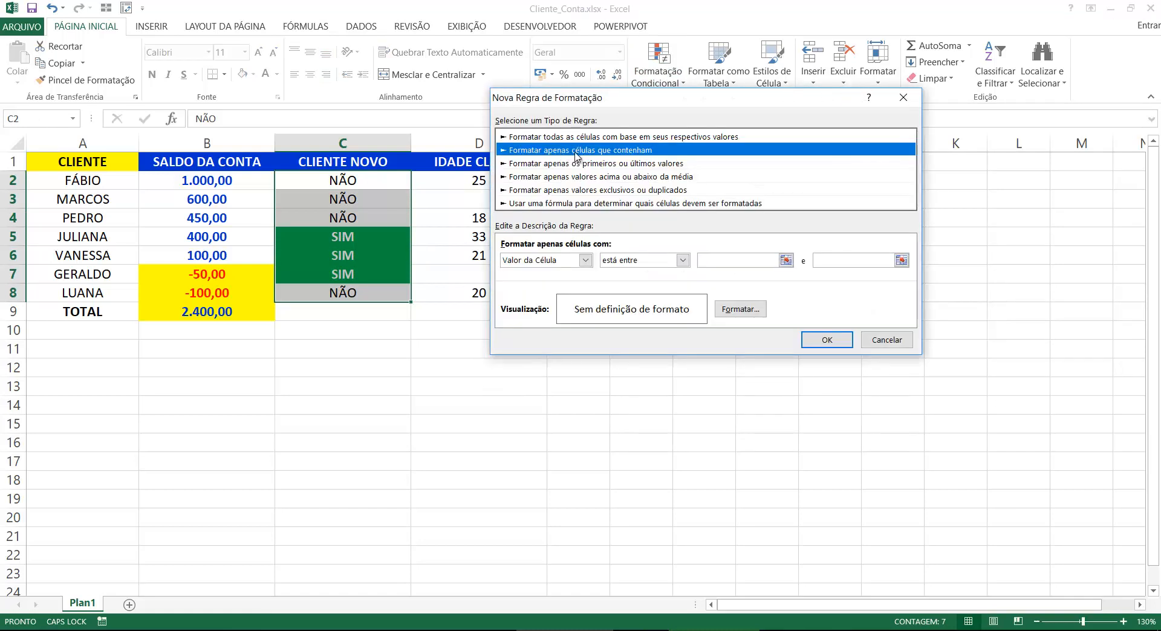
Set the new rule's condition to "Texto Específico" "contém" NÃO.
click(584, 260)
click(547, 284)
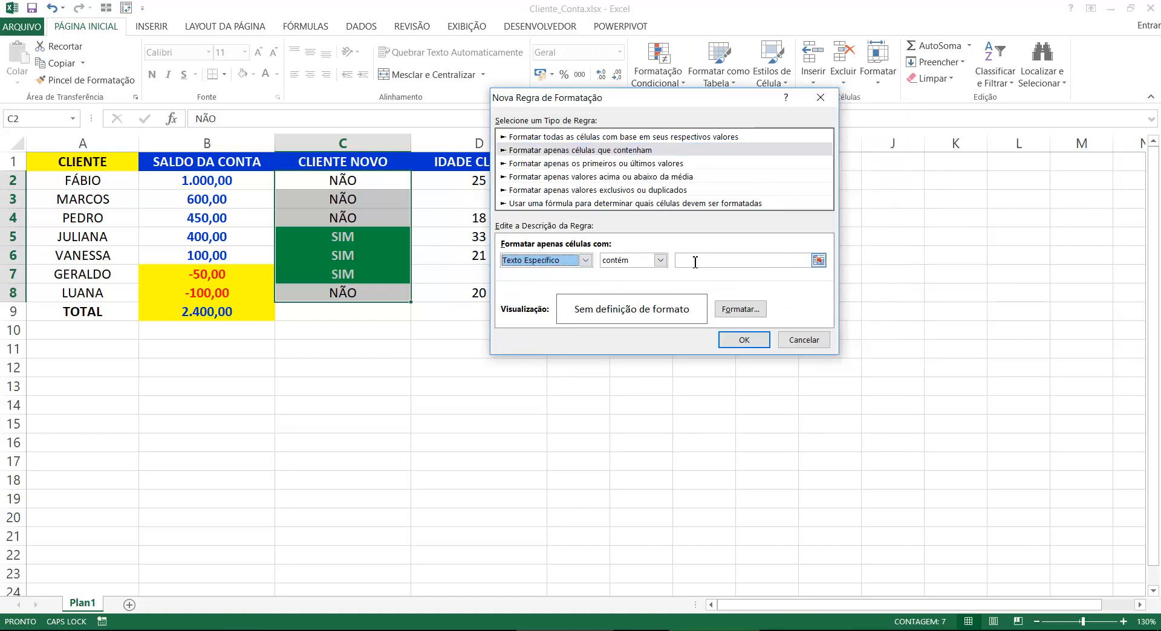
click(695, 260)
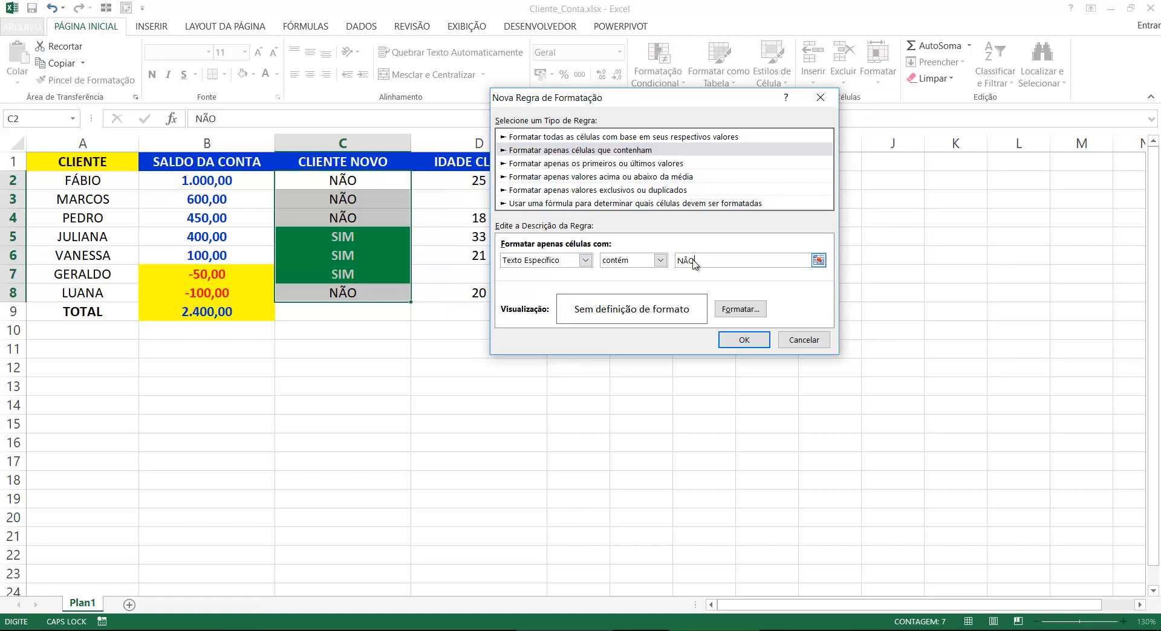
text(NÃO)
Give the NÃO rule's format a standard red background fill.
click(736, 311)
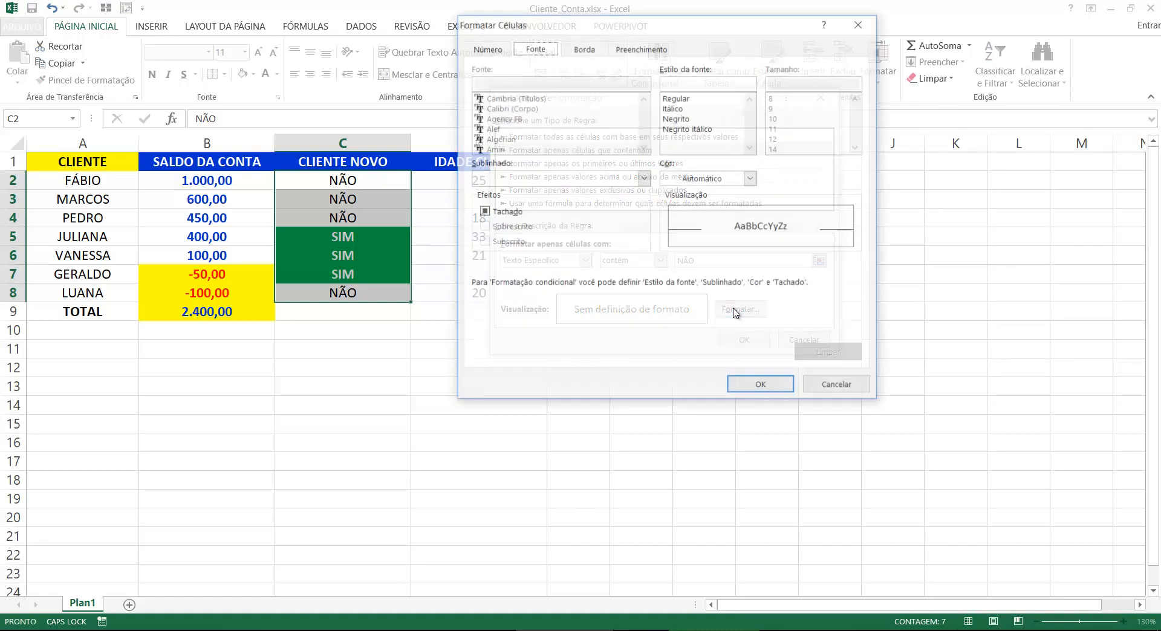
drag(656, 35, 653, 131)
click(635, 145)
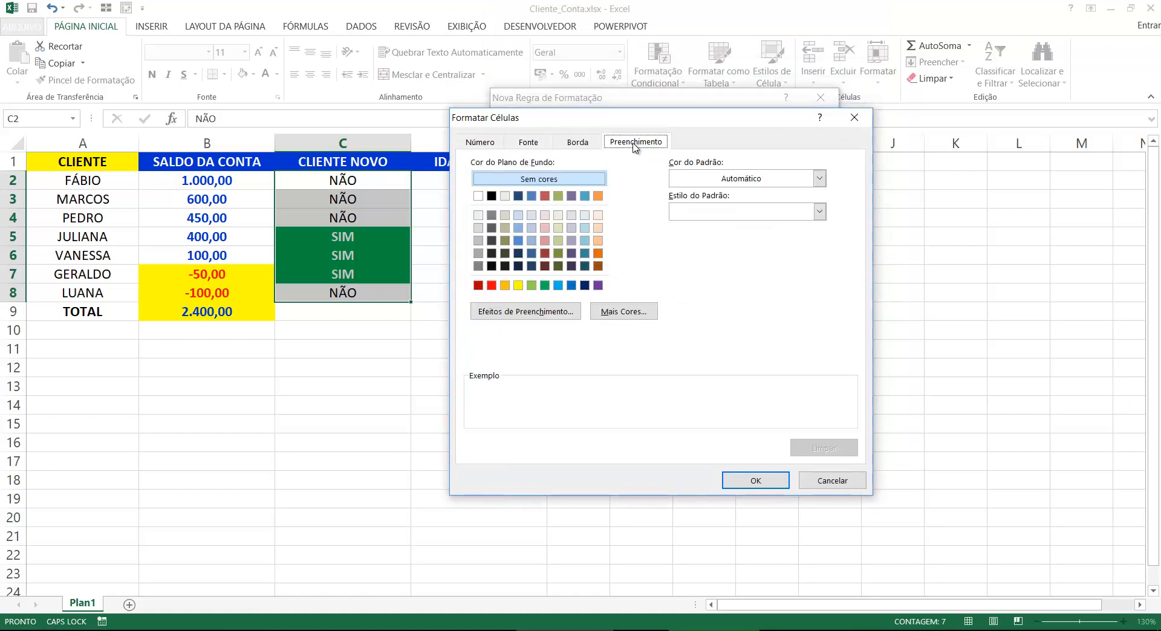
click(492, 285)
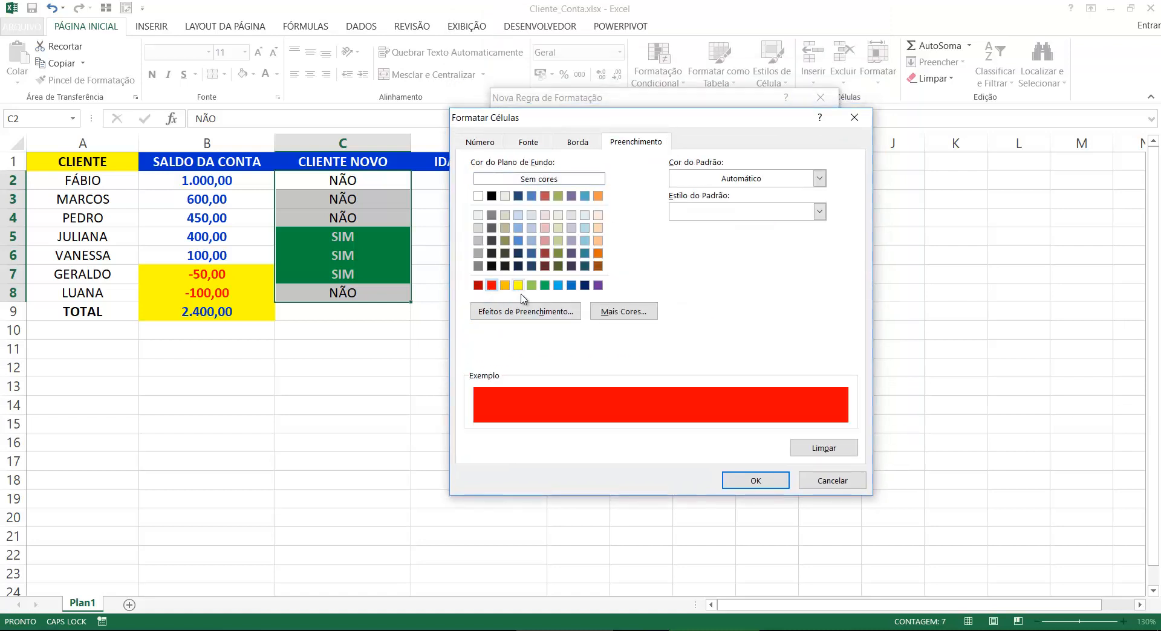
Set the NÃO rule's font to Negrito in white and apply the rule to the CLIENTE NOVO entries.
click(528, 143)
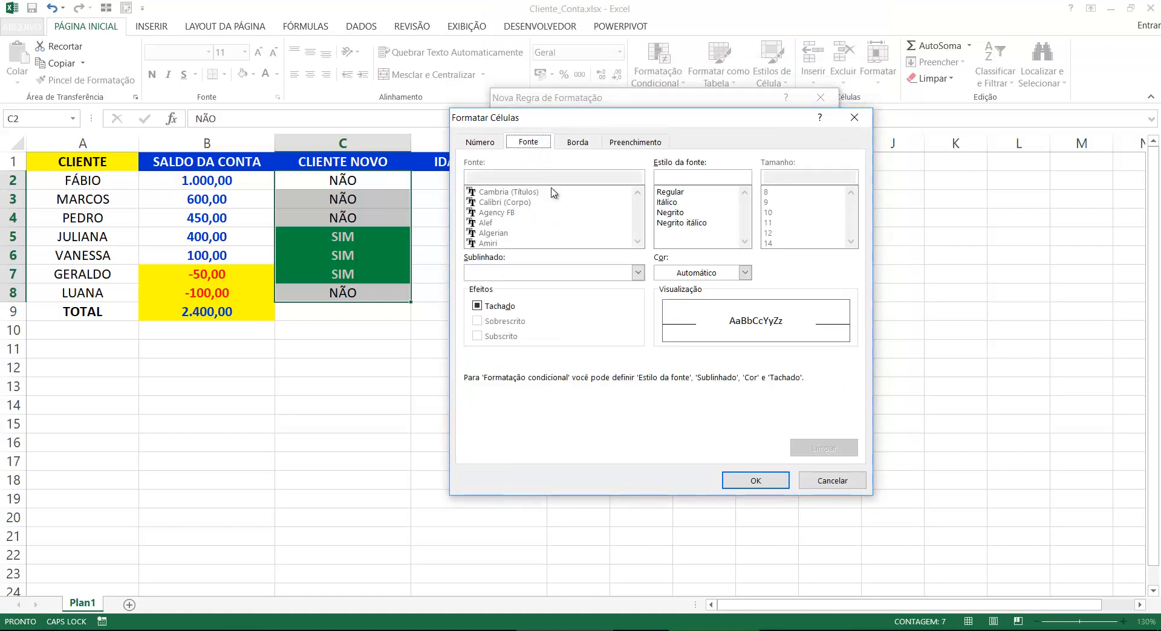
click(671, 213)
click(745, 273)
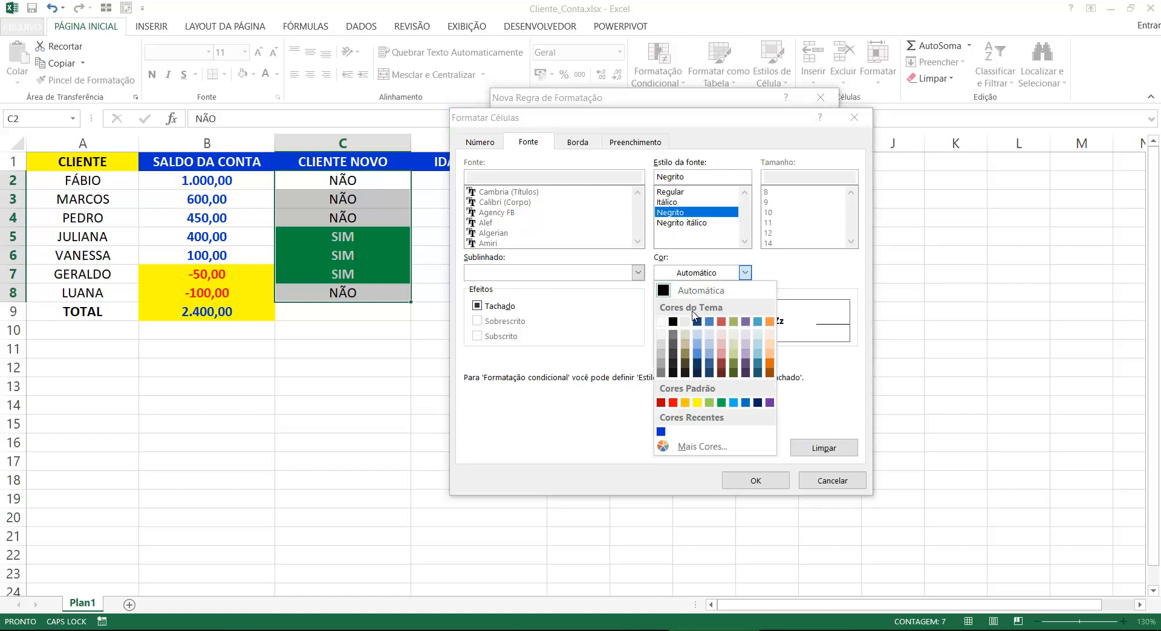
click(661, 322)
click(756, 487)
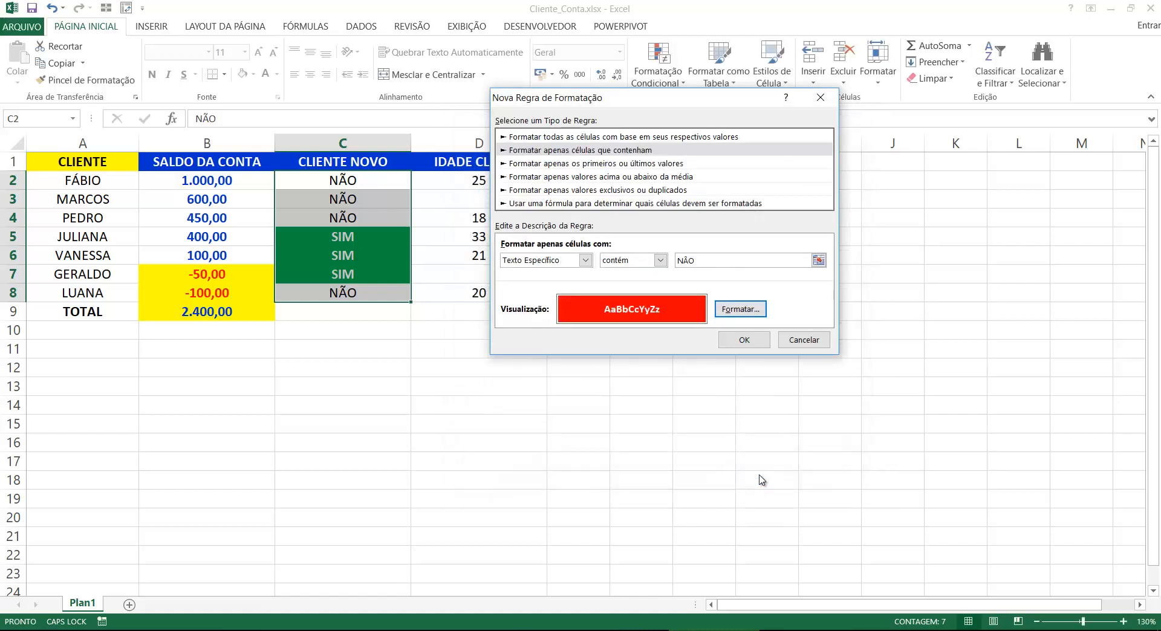
click(746, 340)
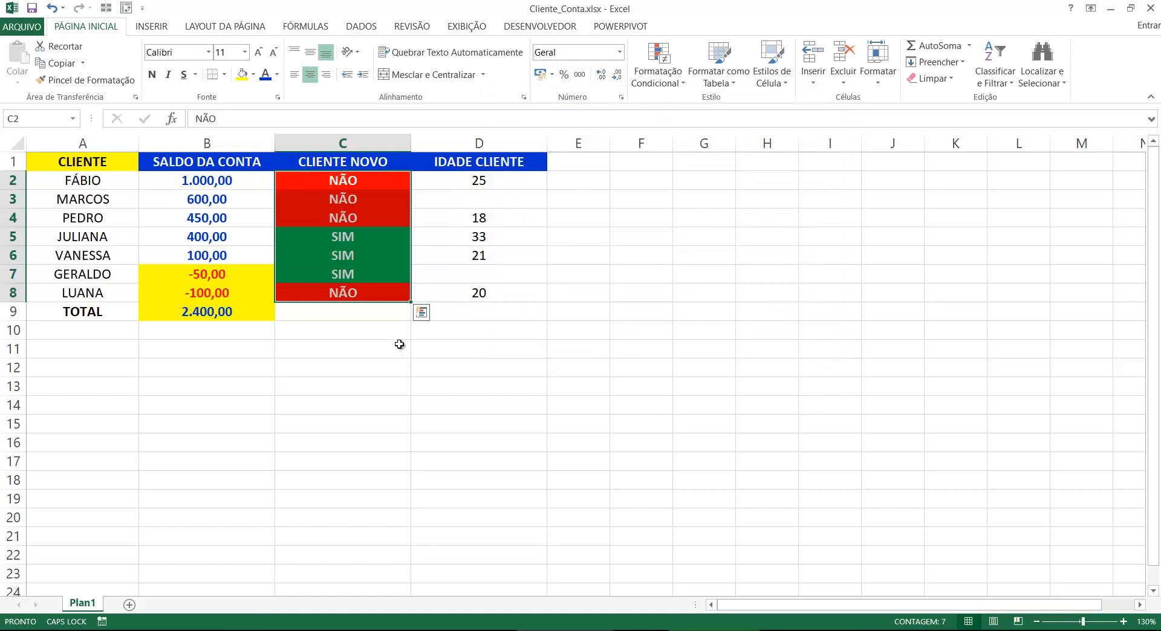
Review the conditional formatting rules that apply to C2:C8 in the rules manager.
click(351, 257)
drag(353, 178, 353, 296)
click(657, 70)
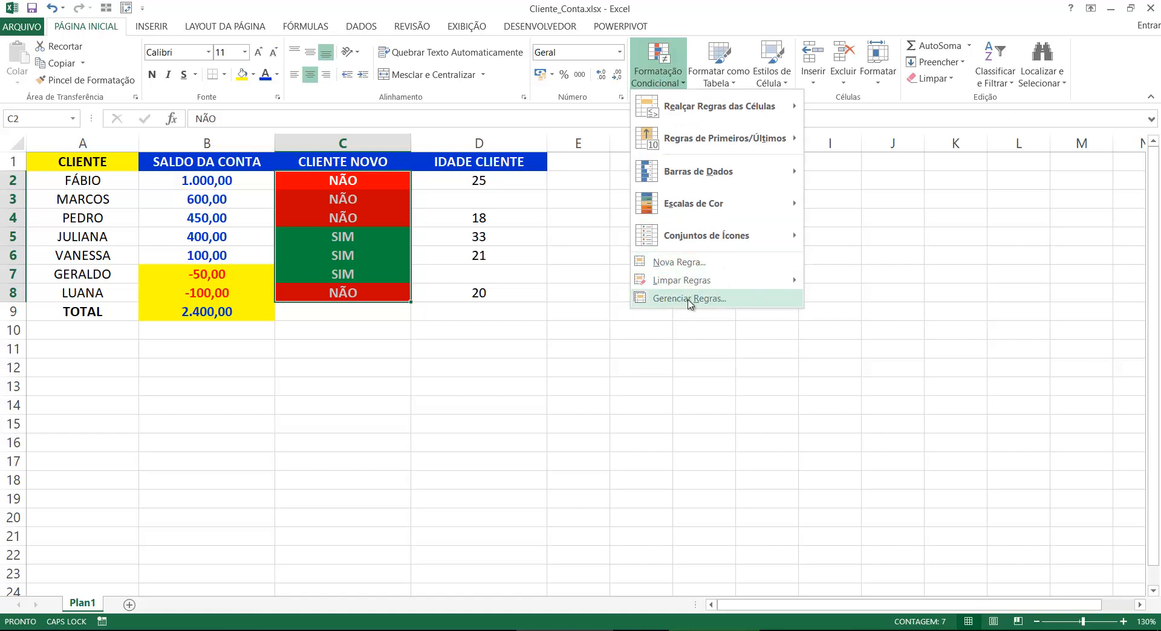
click(699, 298)
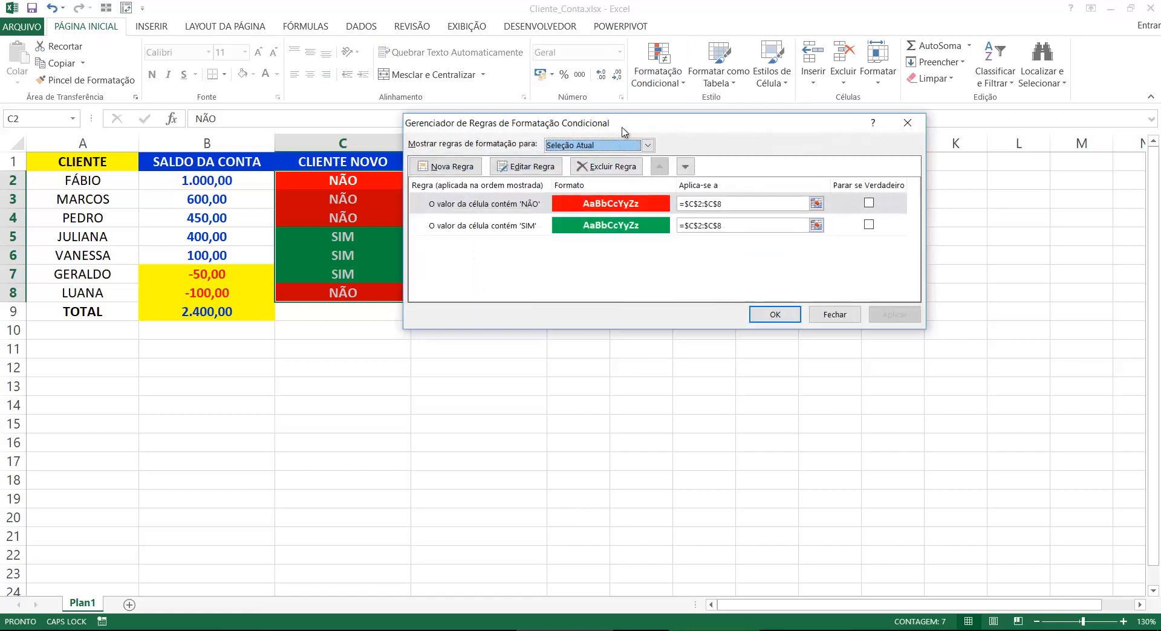
drag(622, 124, 393, 321)
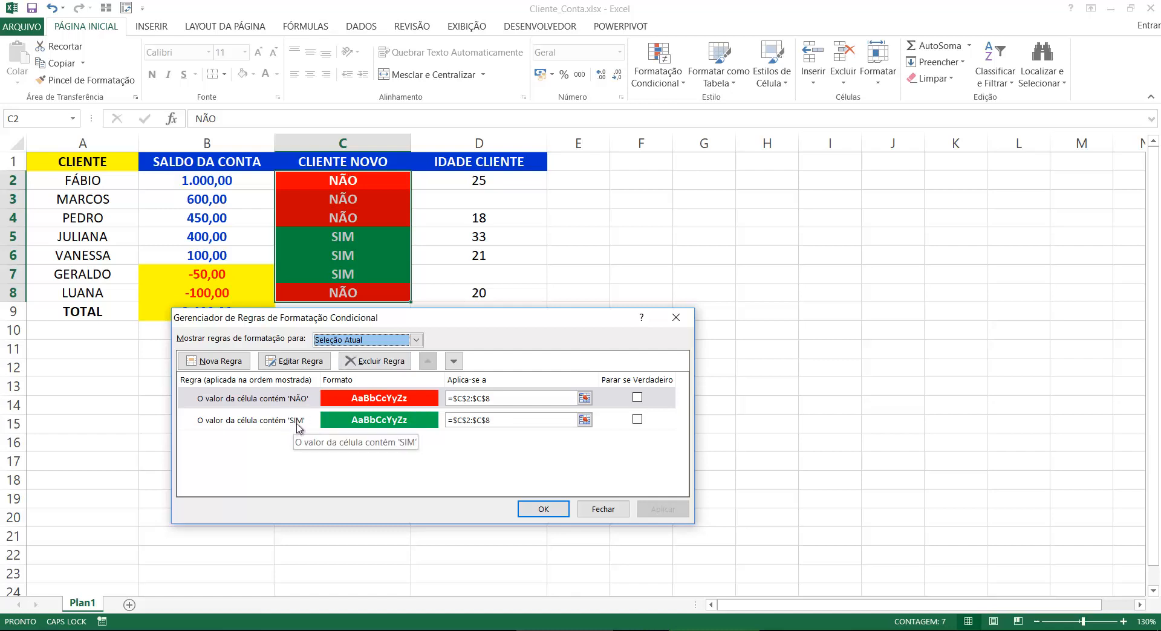
click(544, 510)
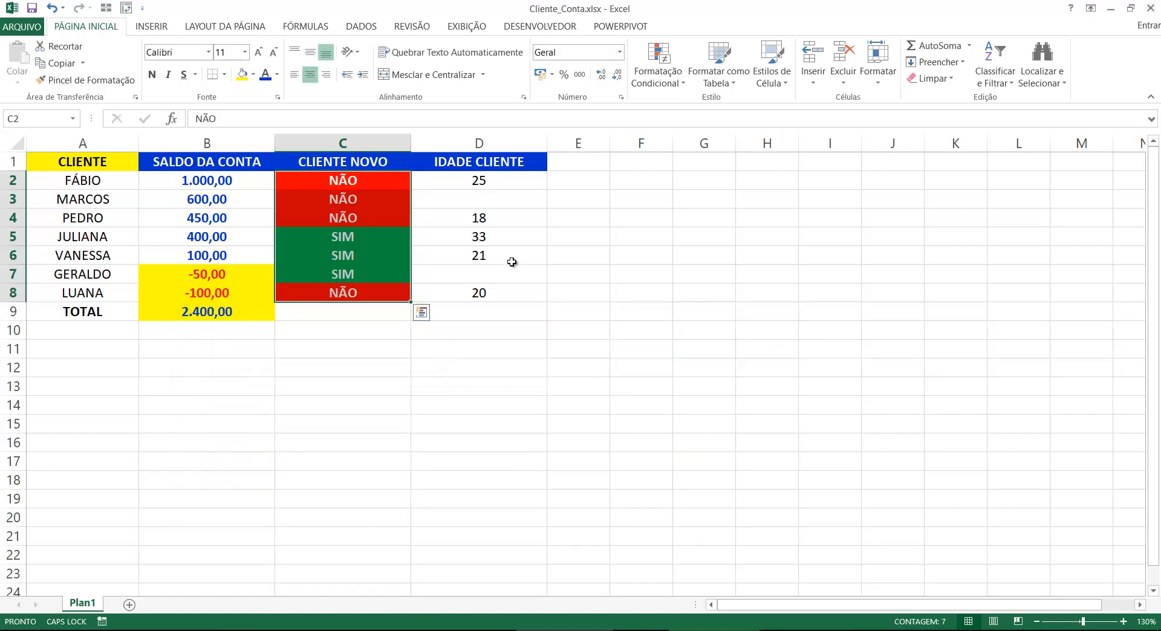
Examine the filled and blank cells of the IDADE CLIENTE column in D2:D8.
drag(486, 180, 479, 292)
drag(478, 180, 468, 293)
click(481, 198)
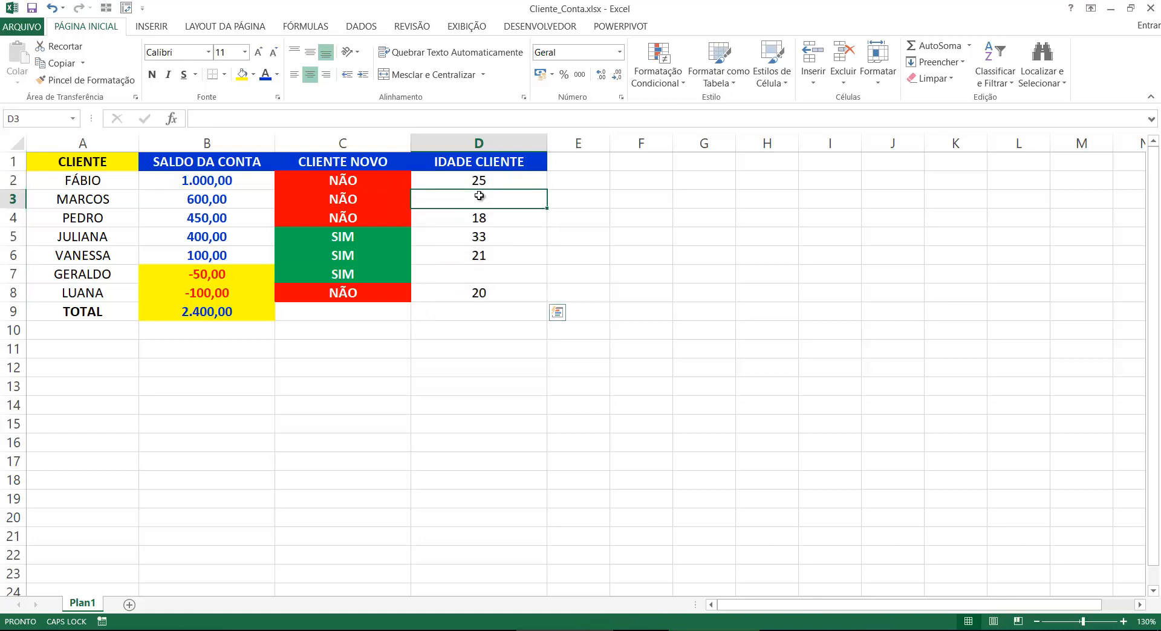
click(467, 272)
click(481, 200)
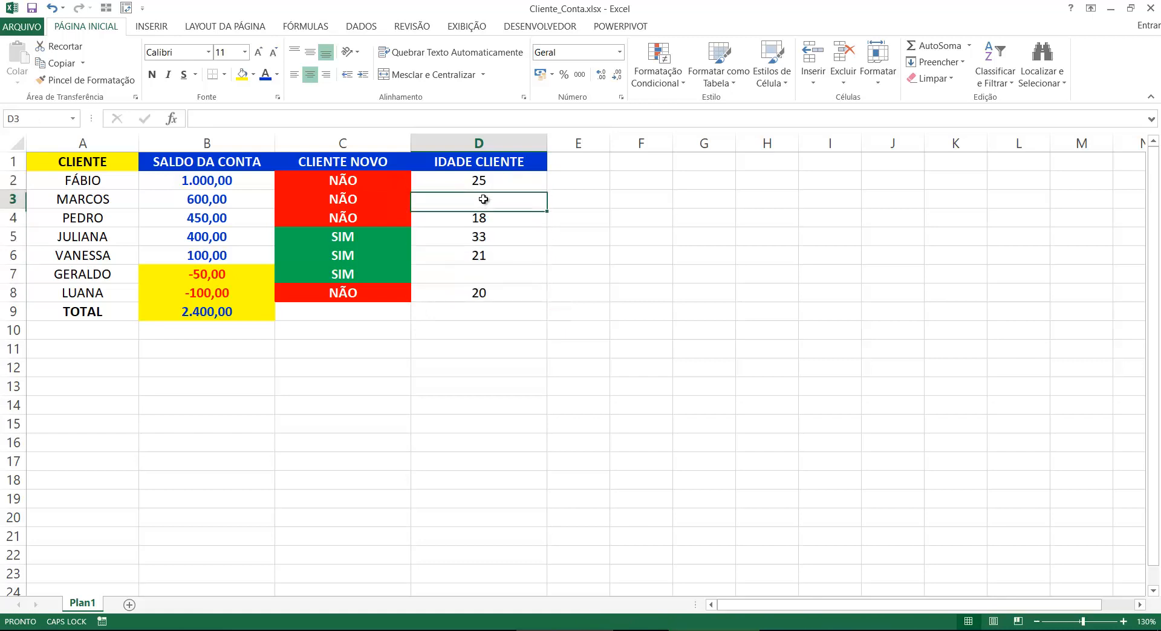
click(457, 276)
click(476, 200)
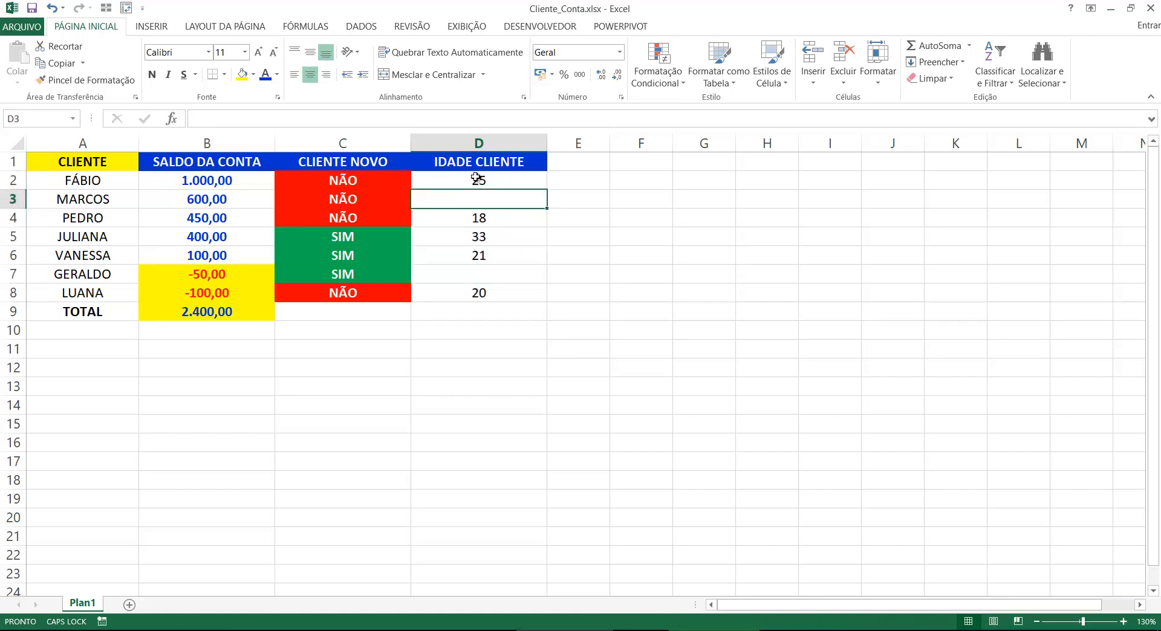
drag(477, 182, 471, 292)
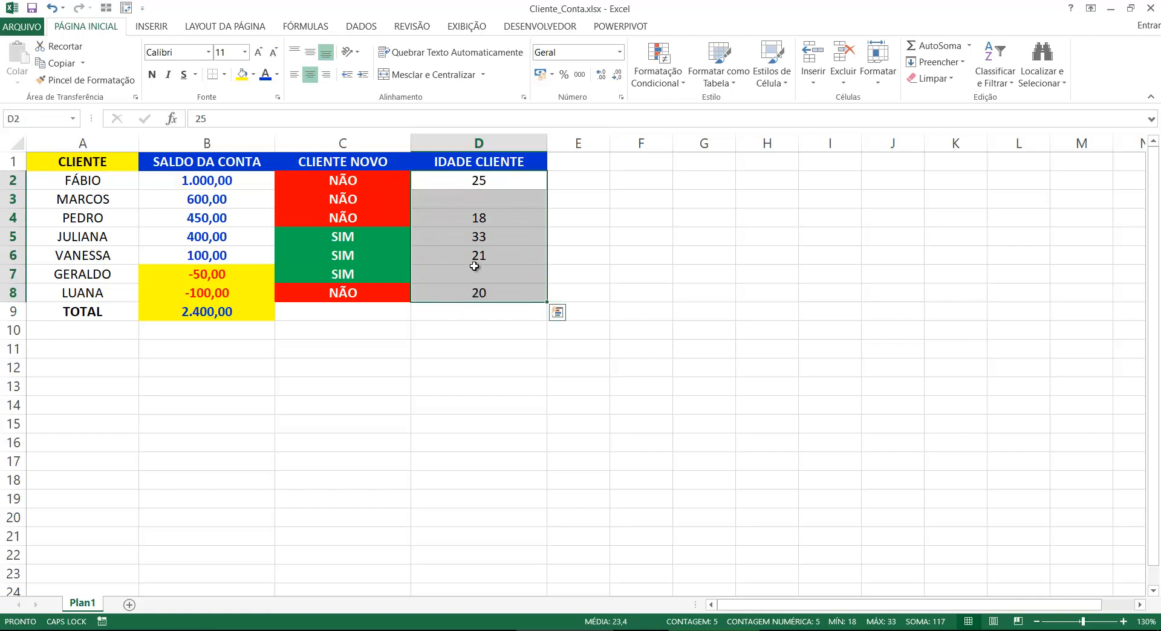
key(shift+Up)
click(478, 179)
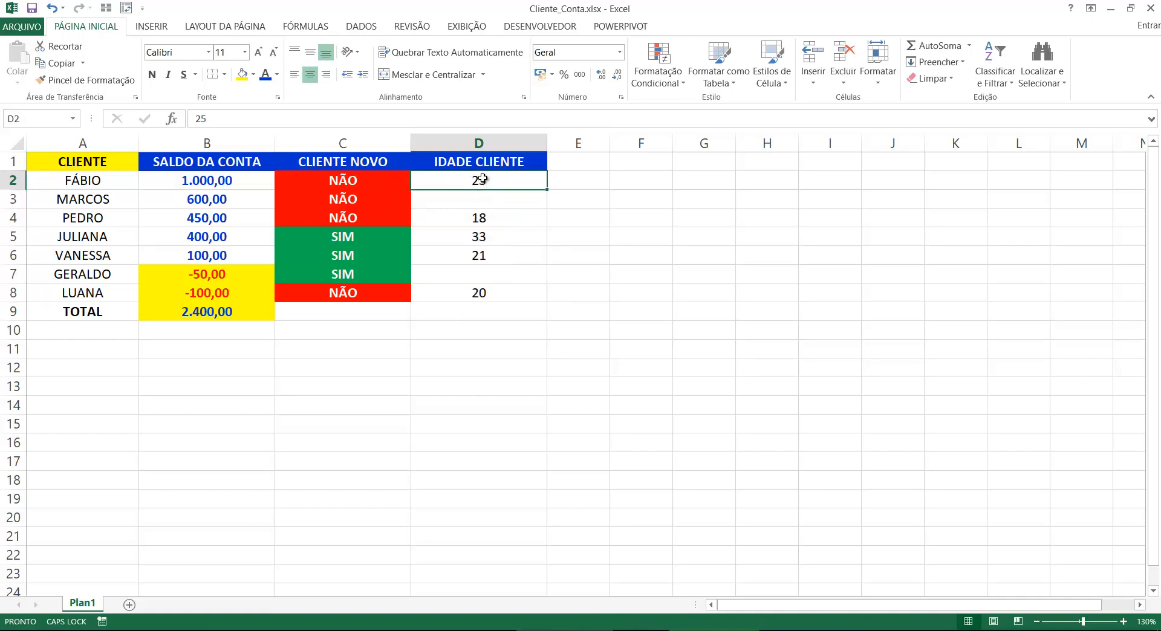
Start a conditional formatting rule for D2:D8 of the type "Formatar apenas células que contenham" with the condition Vazias.
drag(482, 179, 487, 290)
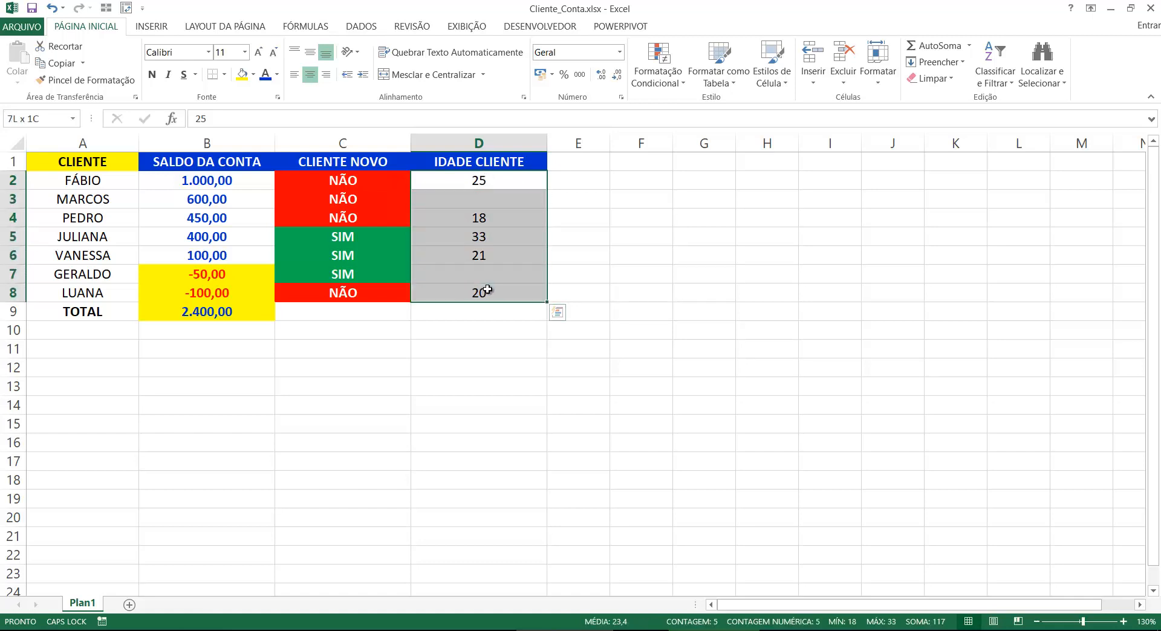
click(659, 85)
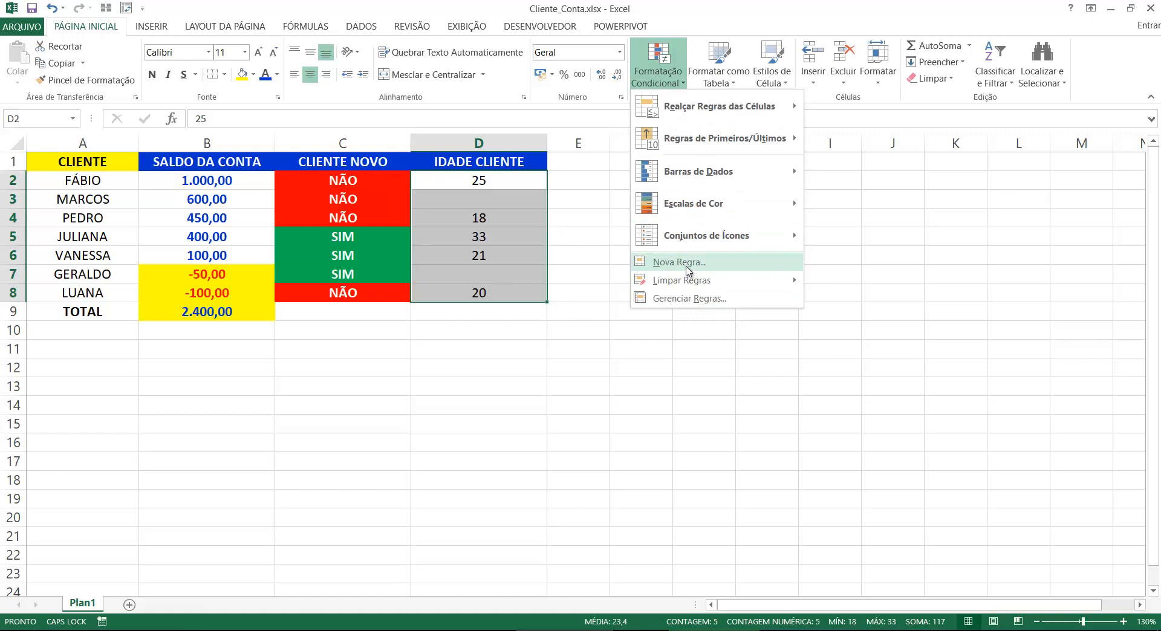
click(681, 262)
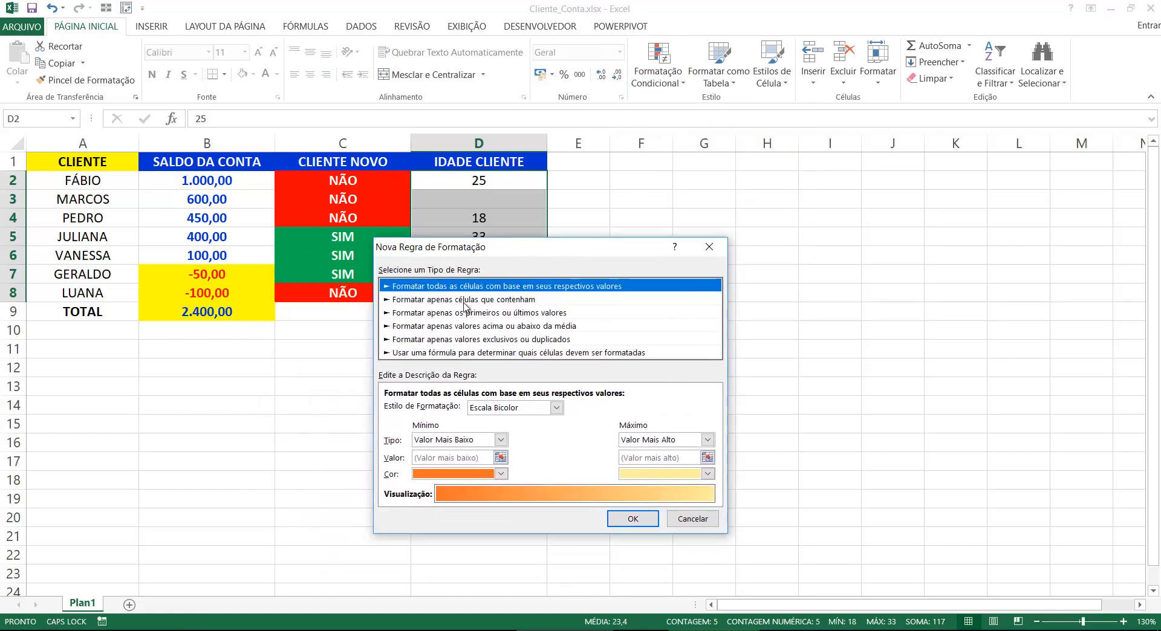
click(465, 302)
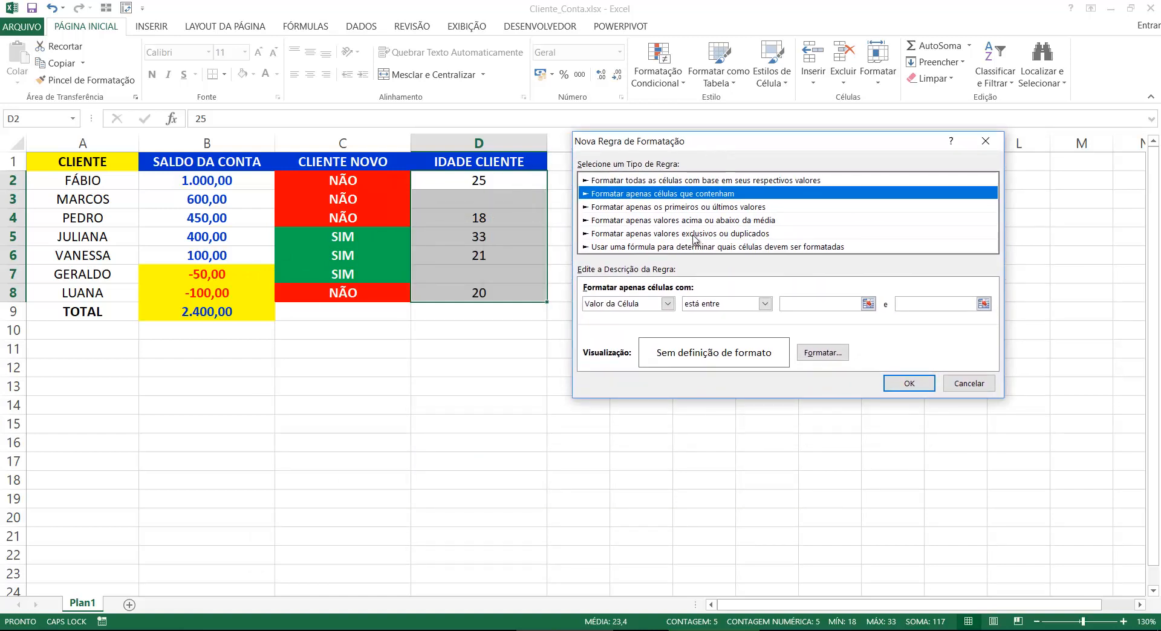
mouse_move(659, 140)
mouse_down()
mouse_move(633, 129)
mouse_move(642, 125)
mouse_up()
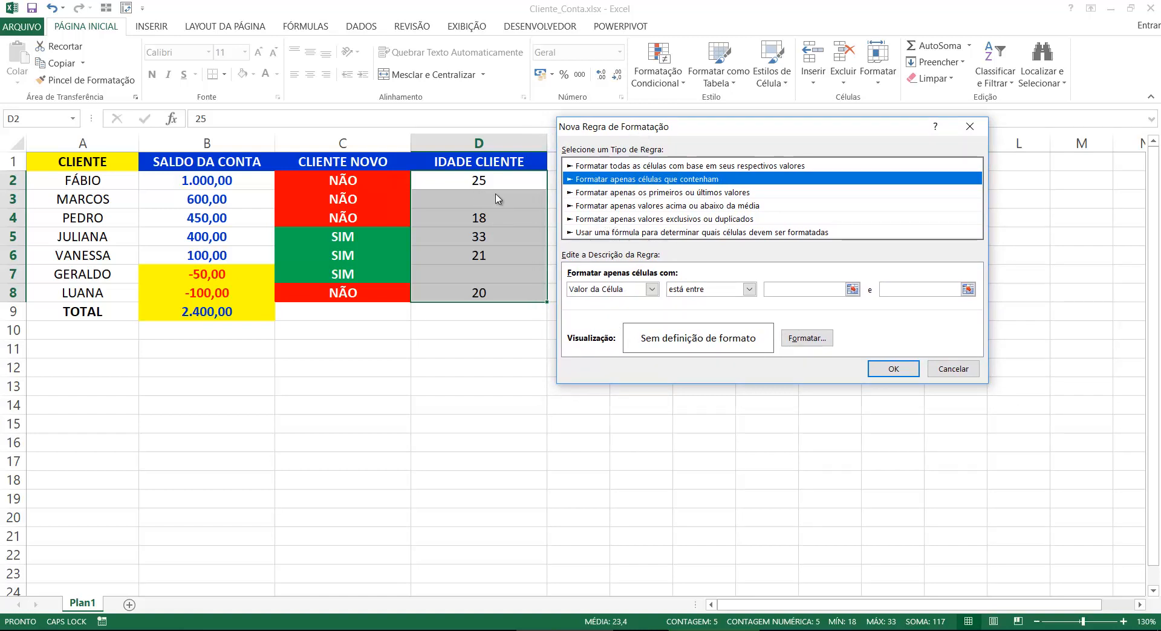
click(652, 289)
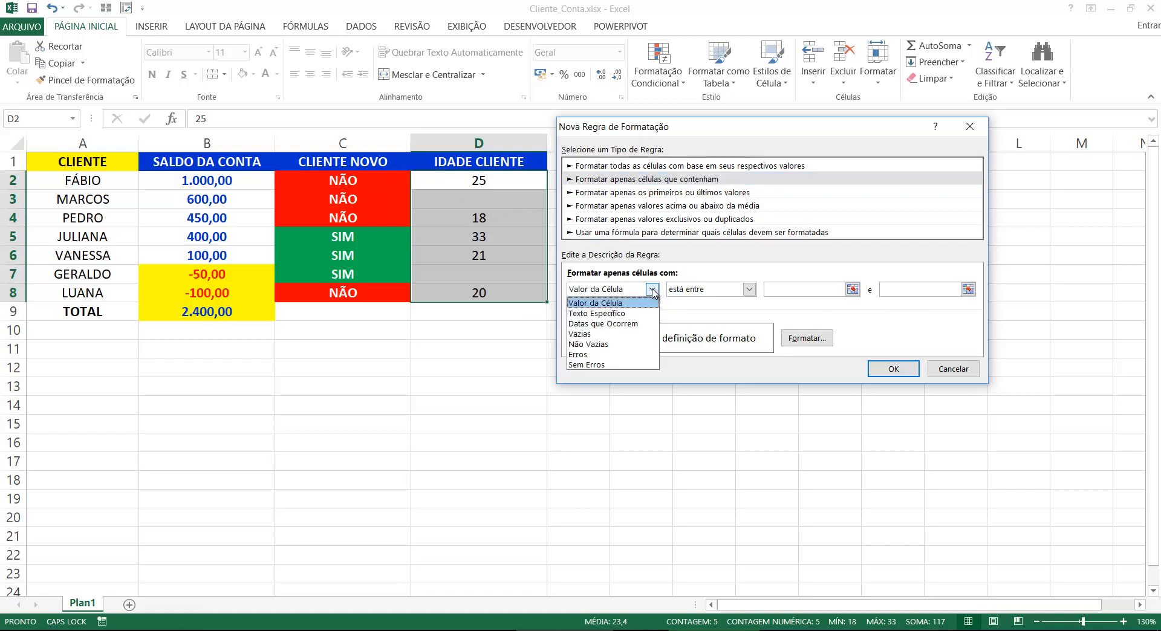
click(588, 337)
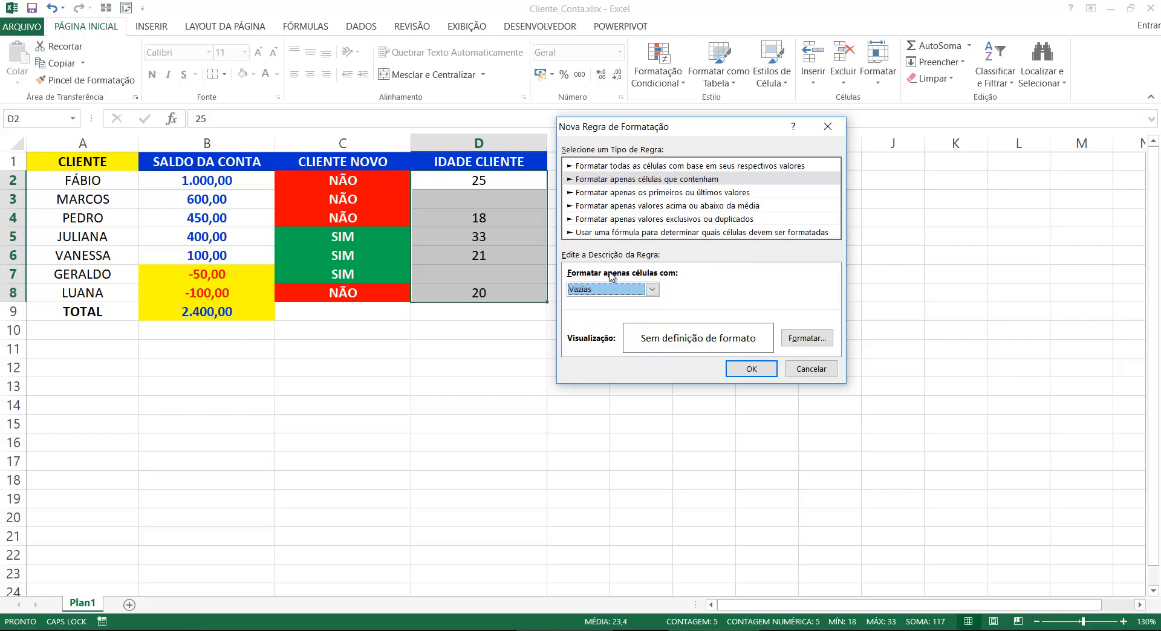
Give the Vazias rule a dark gray background fill and apply it to the IDADE CLIENTE cells.
click(807, 338)
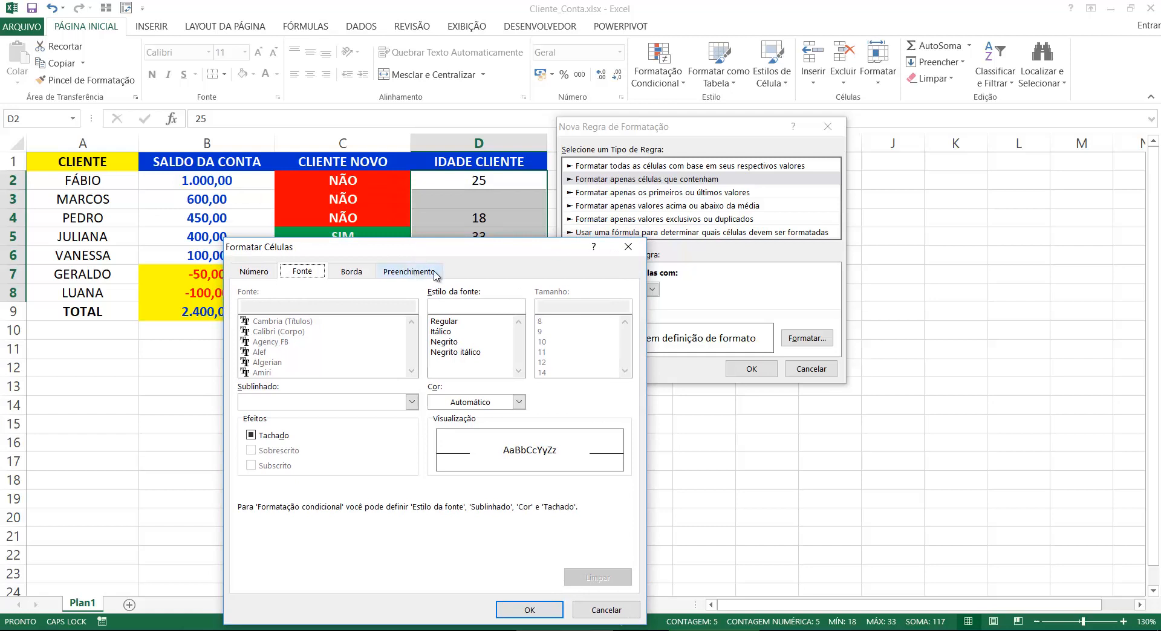
drag(443, 250, 462, 221)
click(432, 243)
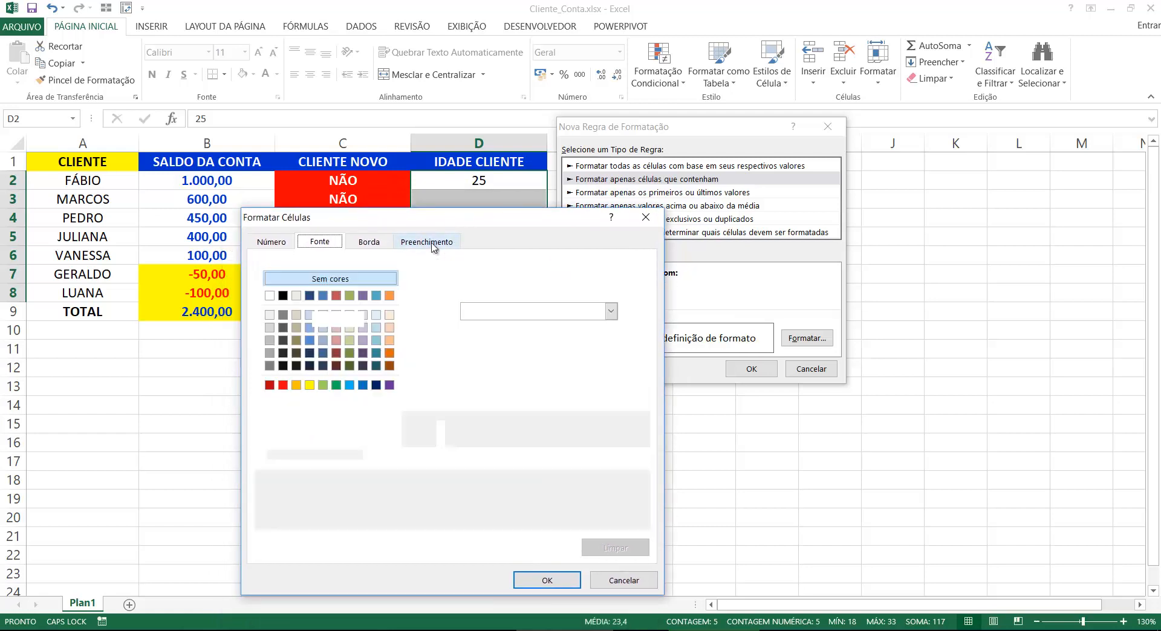
click(269, 366)
click(547, 580)
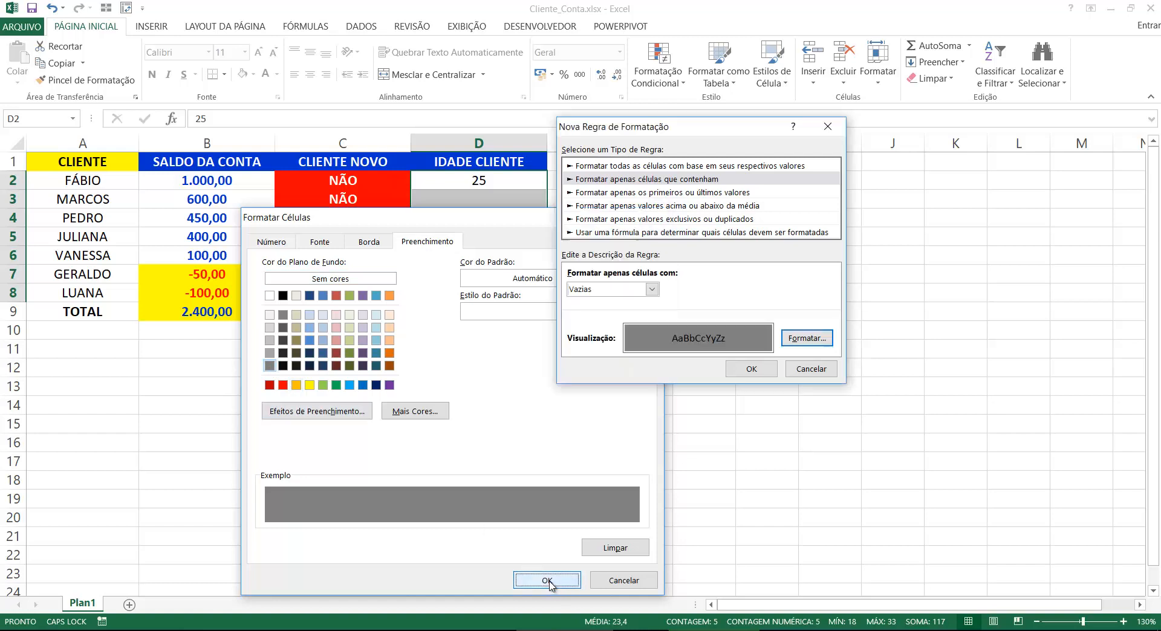
click(751, 369)
click(502, 376)
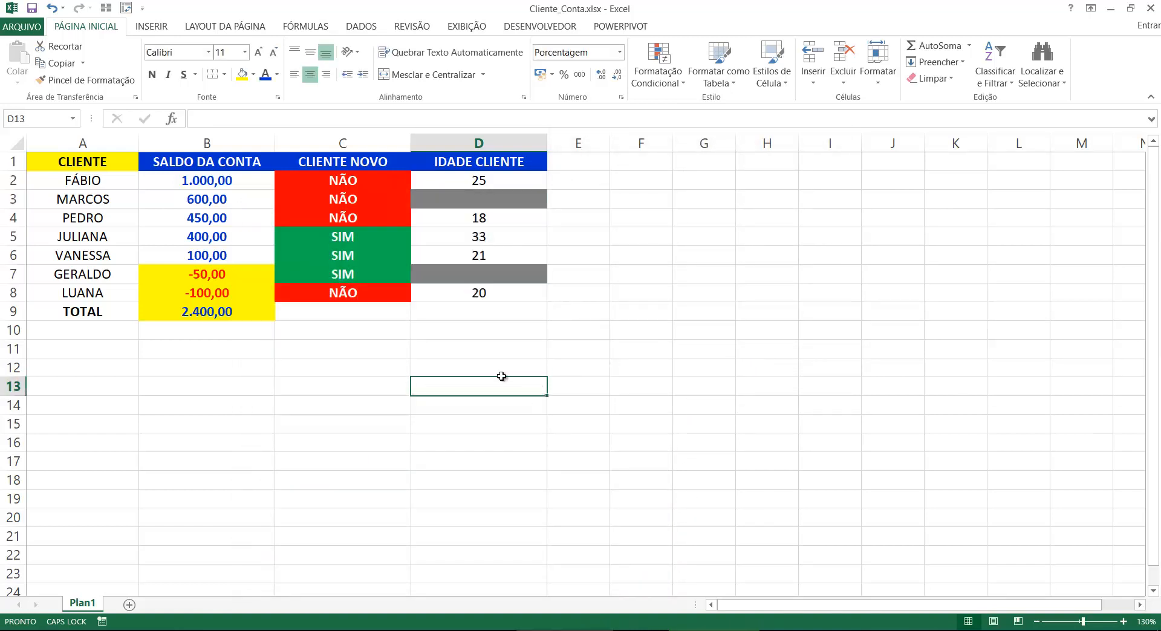
drag(476, 179, 478, 297)
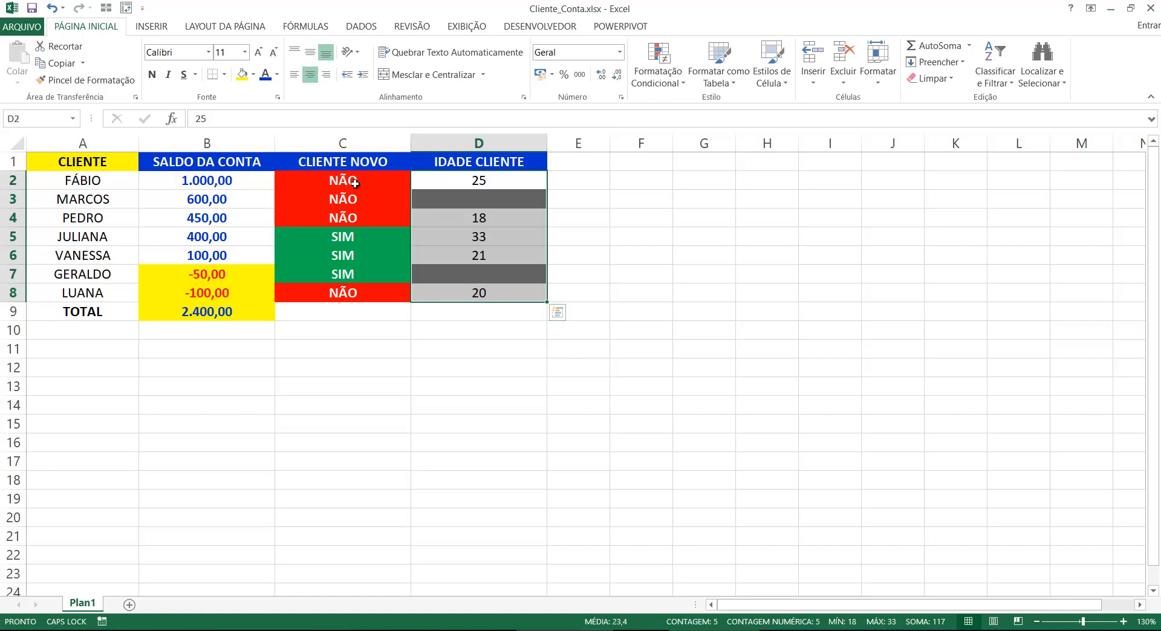
click(336, 181)
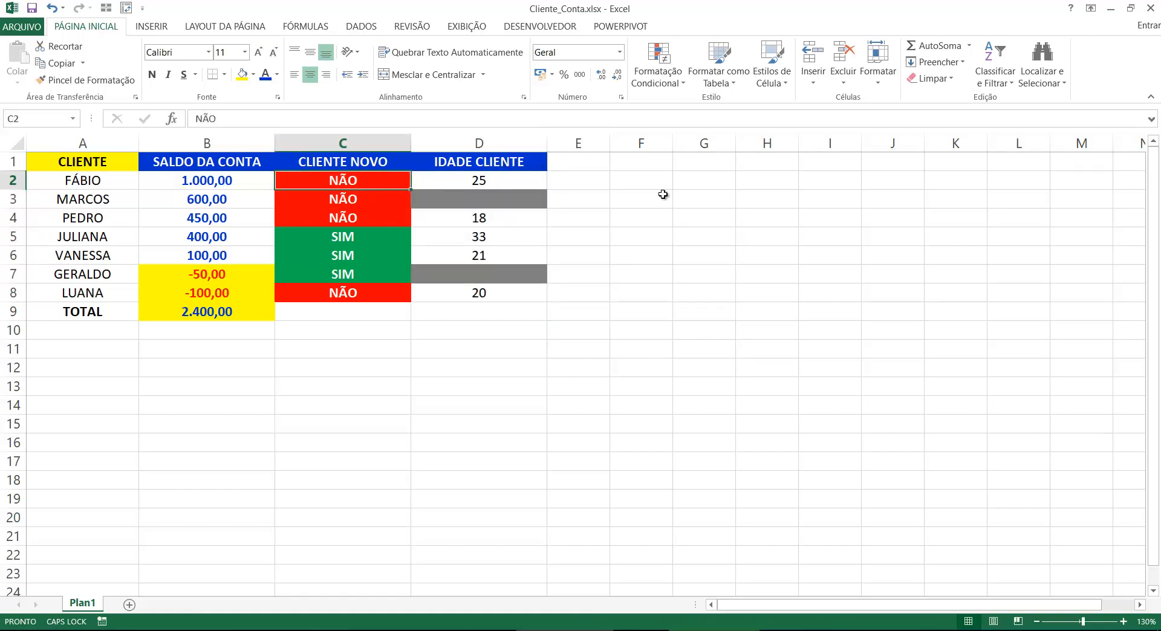
Enter the column heading "% PARTICIPAÇÃO" in cell E1.
click(572, 180)
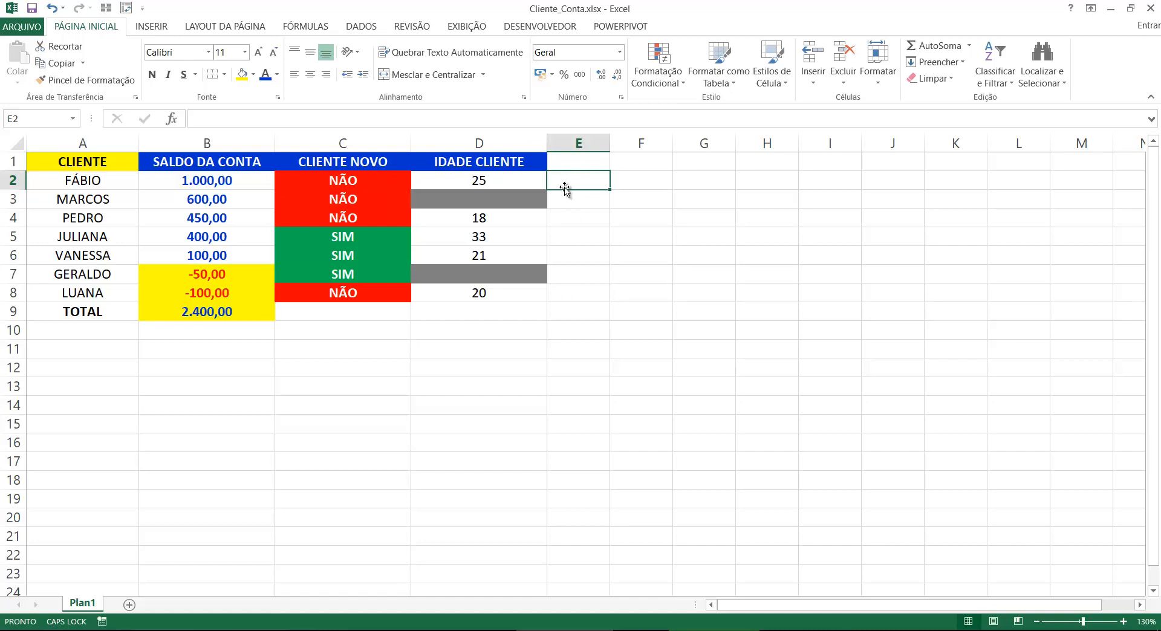
key(Up)
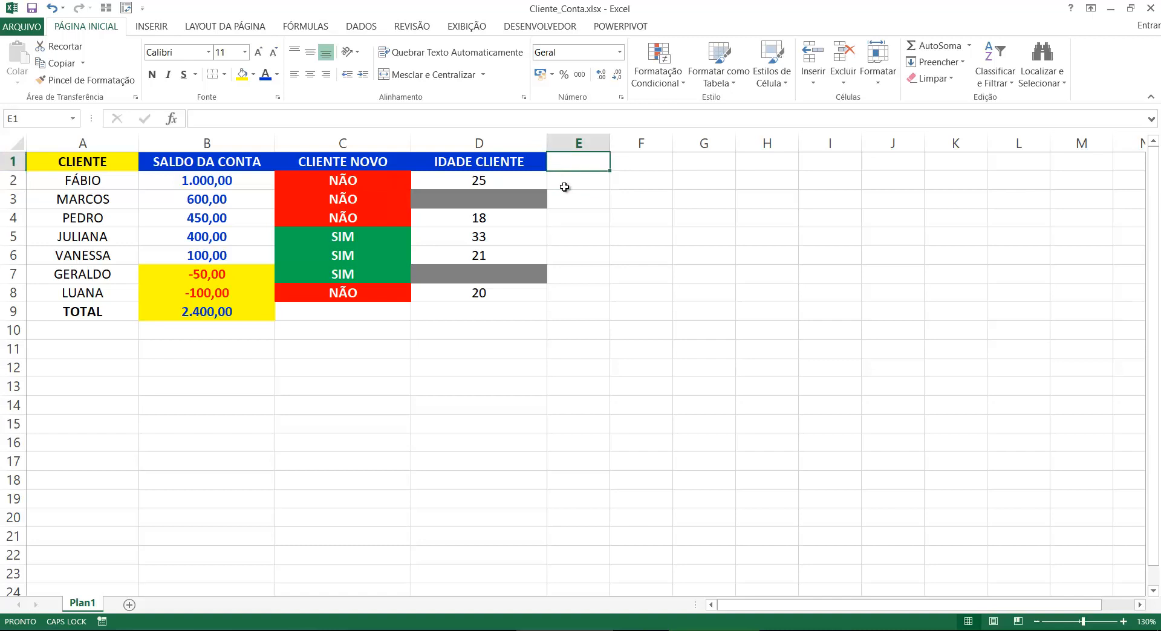
text(% PARTI)
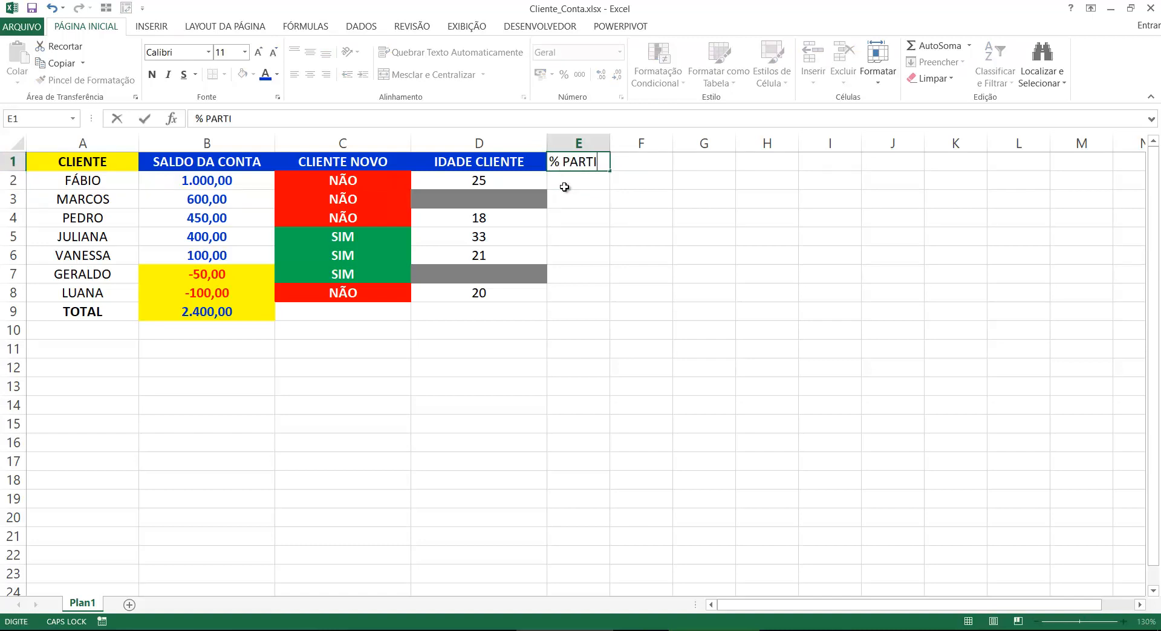
text(CIPAÇÃO)
key(Return)
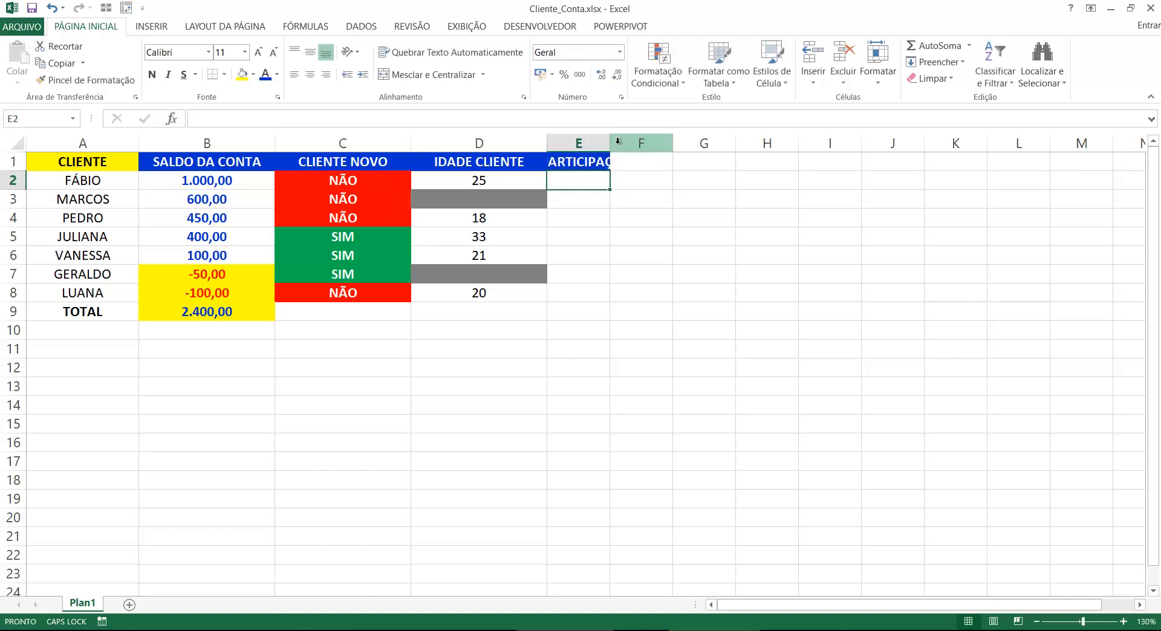
Widen column E to fit its heading and enter 30%, 5% and 20% in cells E2 to E4.
double_click(610, 143)
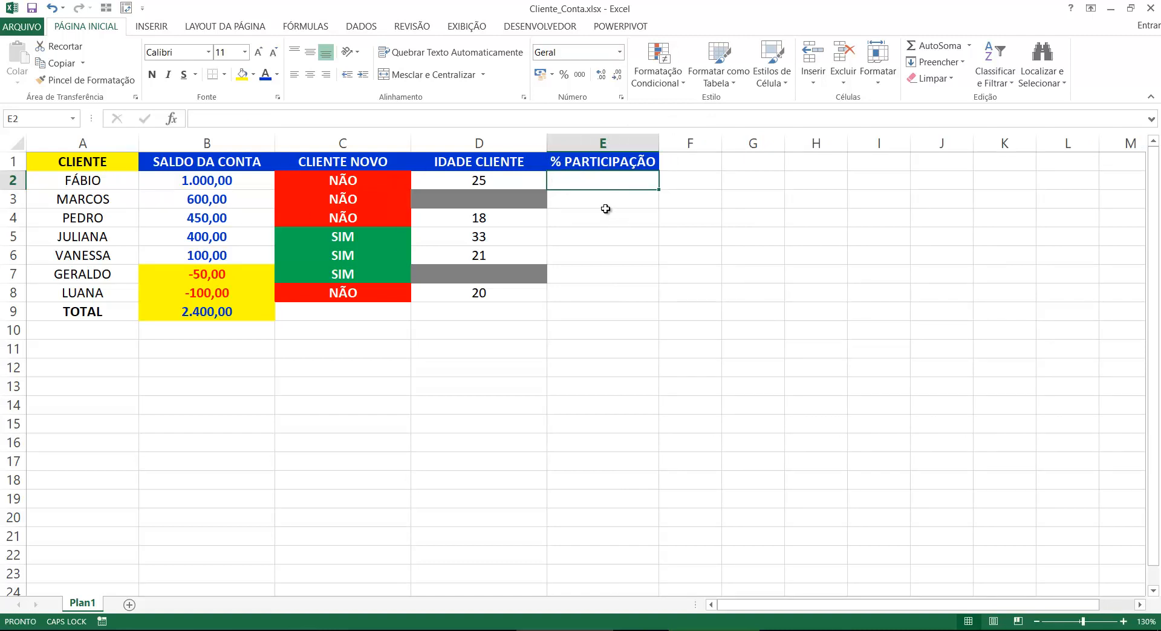
text(5)
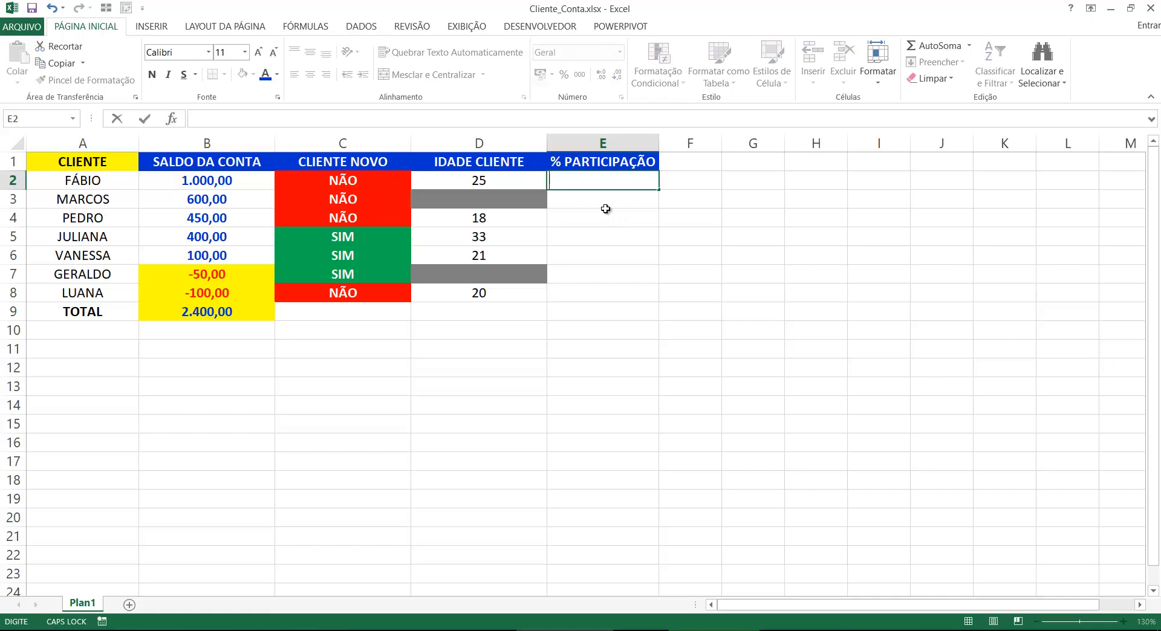
text(0%)
key(Return)
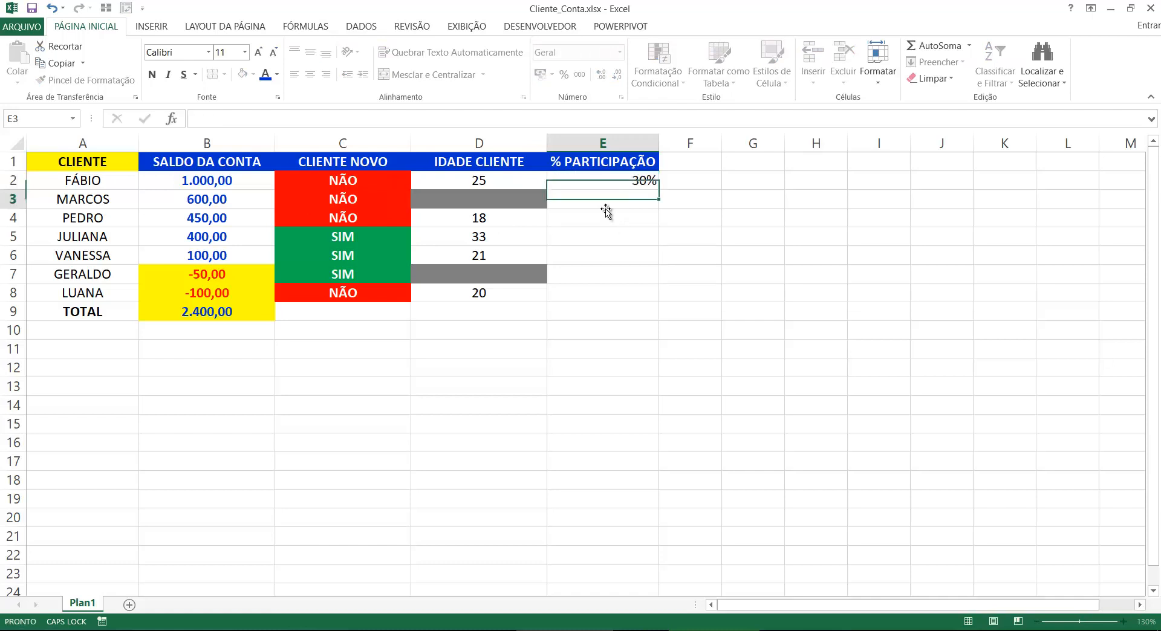
text(5)
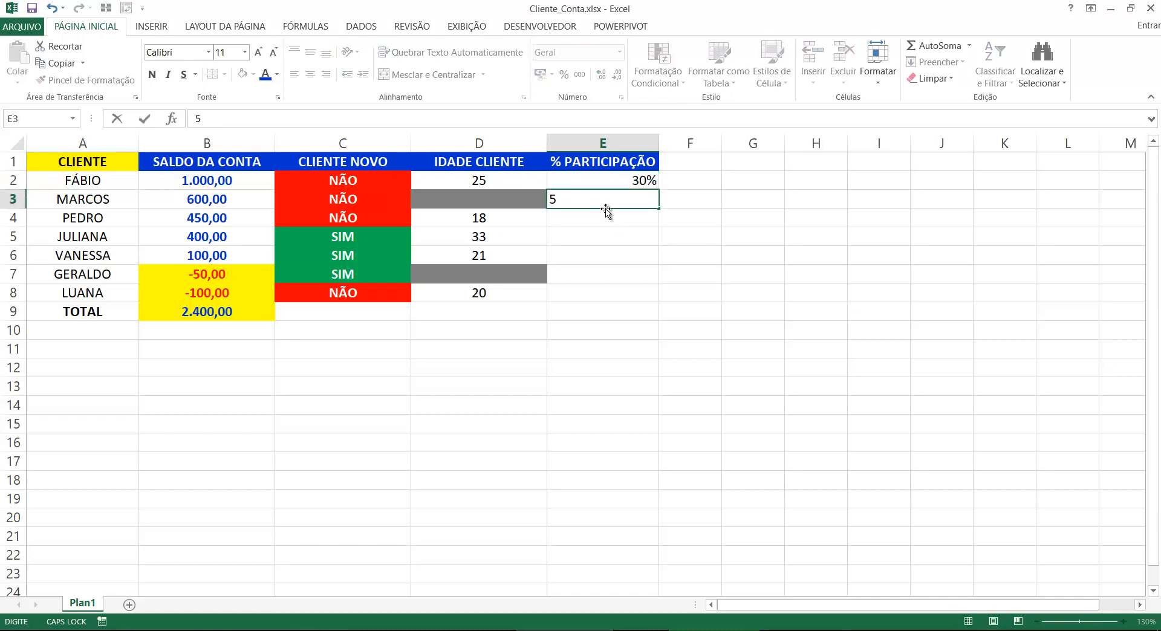
text(%)
key(Return)
text(2)
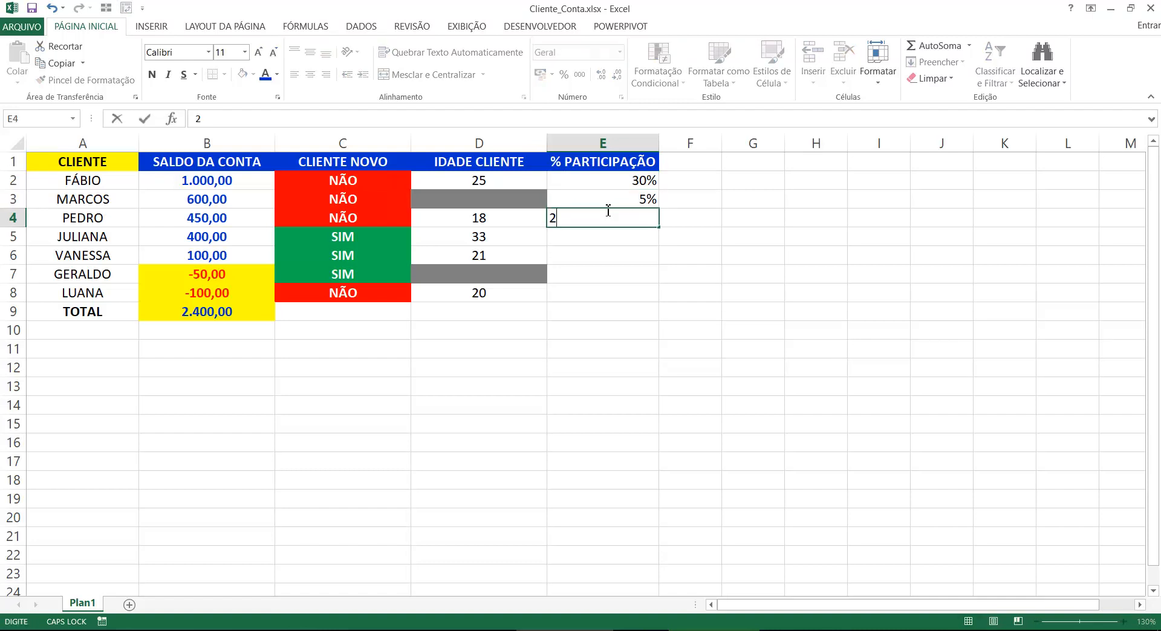
text(0%)
key(Return)
Enter the participation values 10%, 0%, 12% and 22% in cells E5 to E8.
text(10)
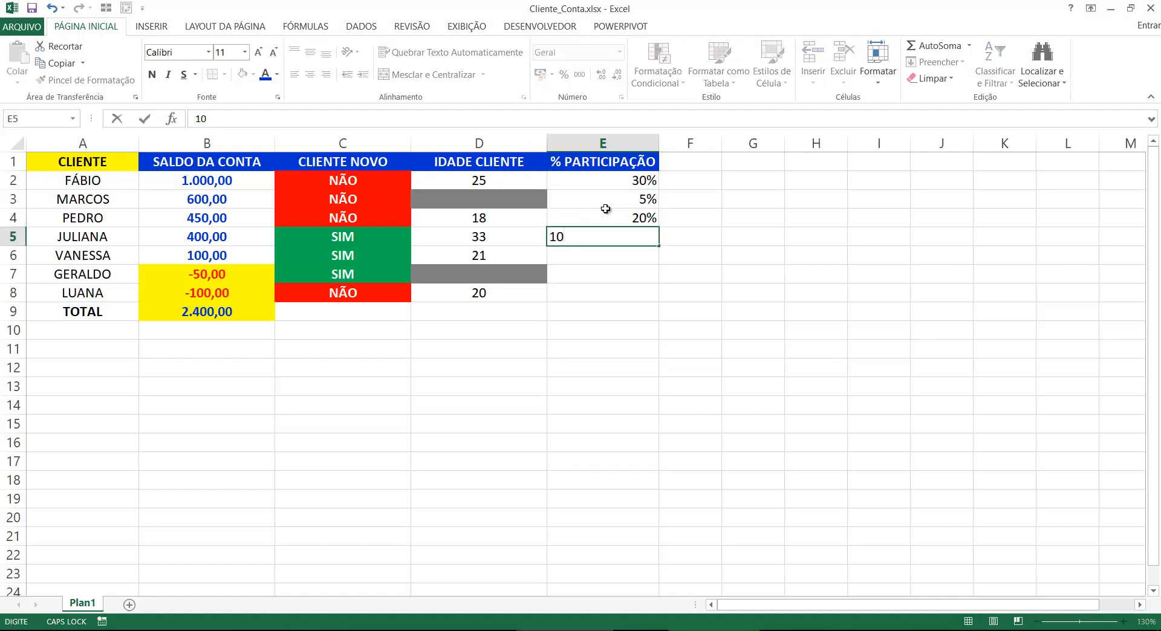
text(%)
key(Return)
text(0)
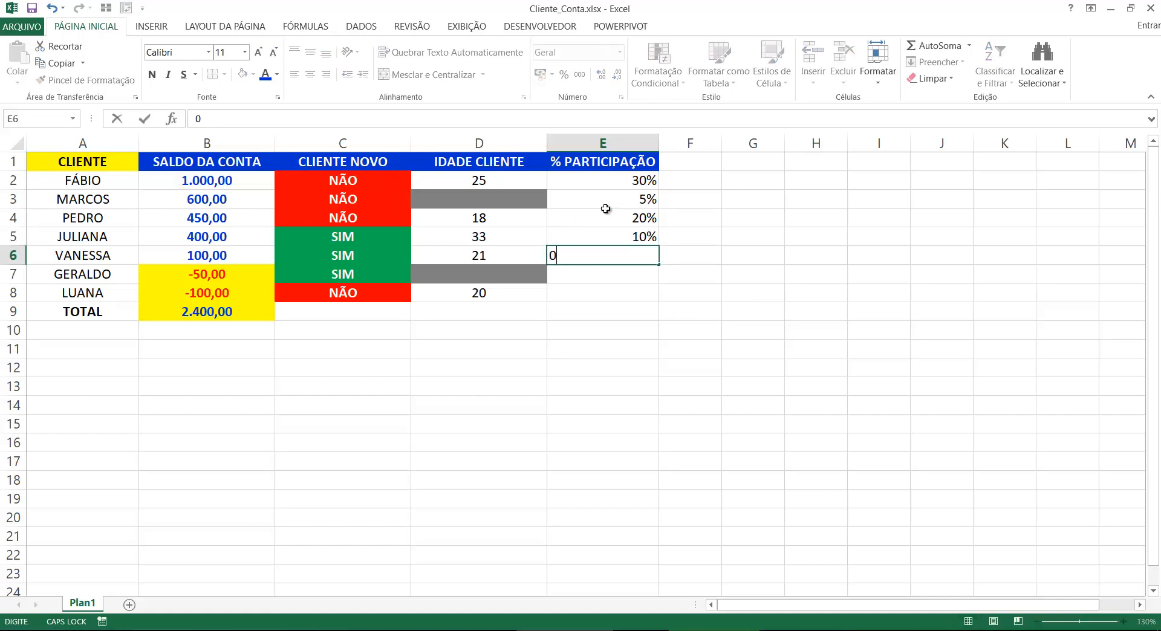
text(%)
key(Return)
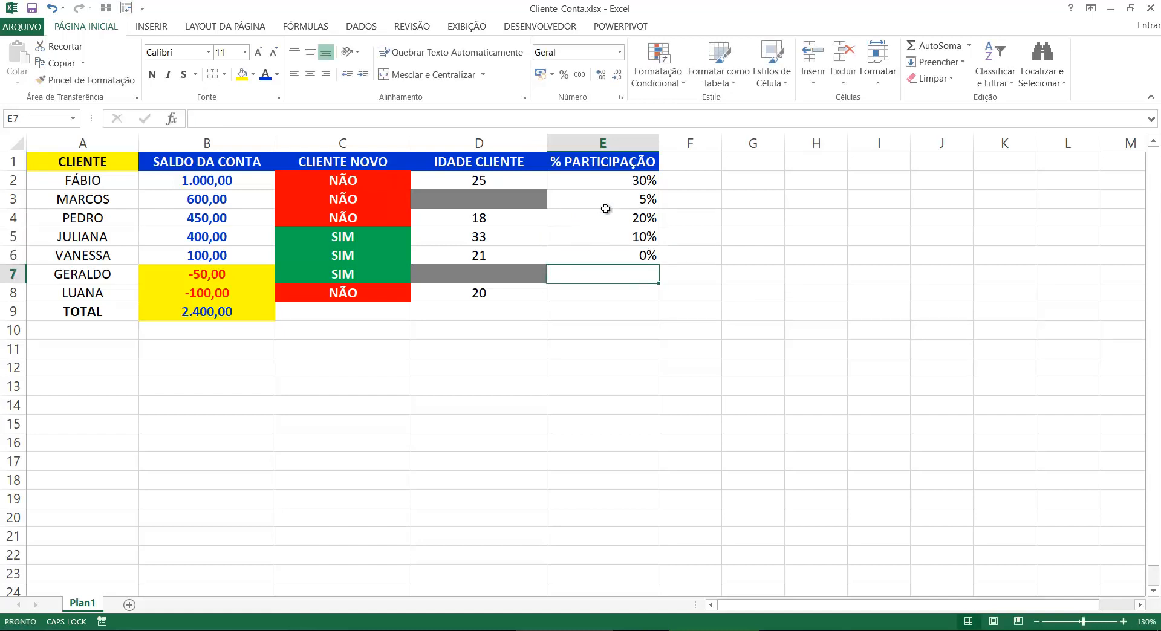
text(12)
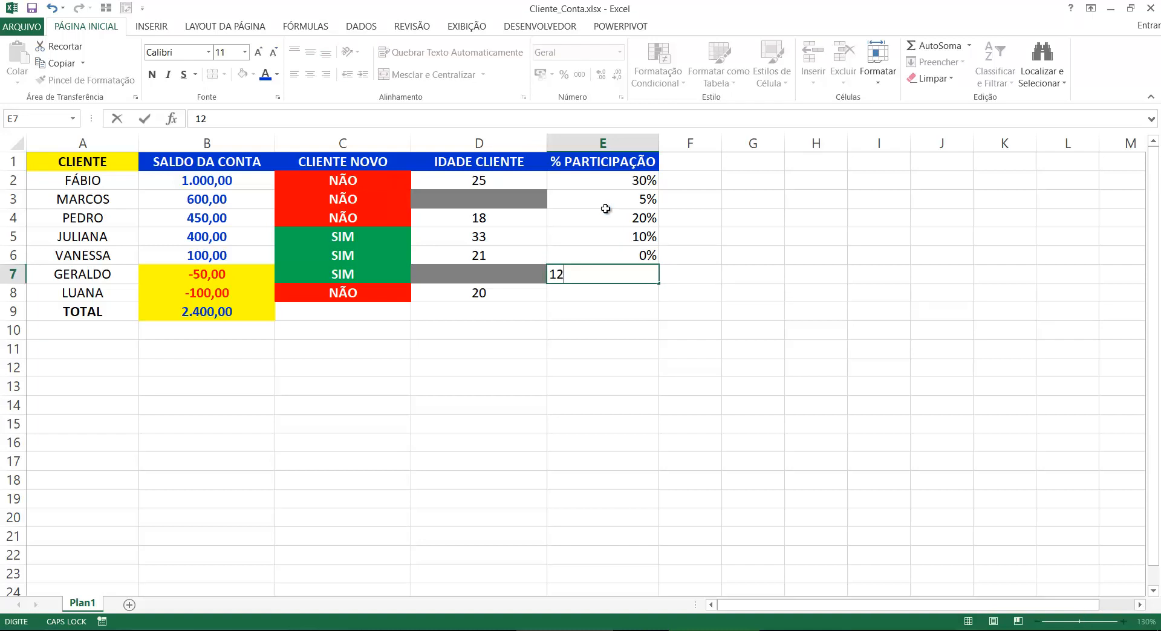
text(%)
key(Return)
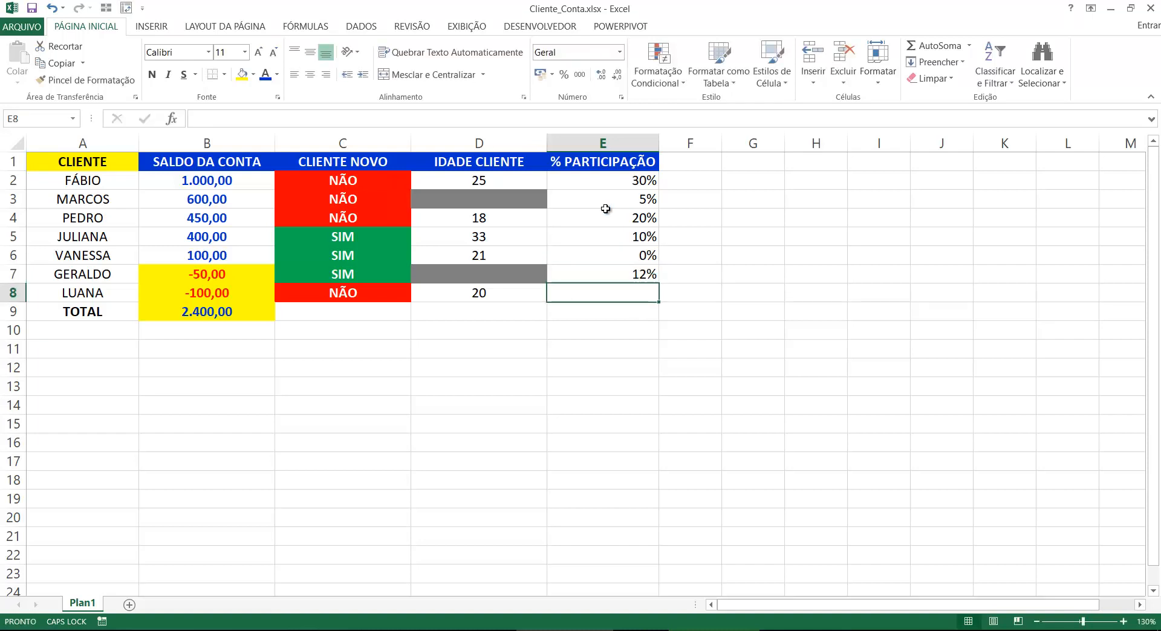
text(22%)
key(Return)
Center the percentages in E2:E8 horizontally.
click(594, 174)
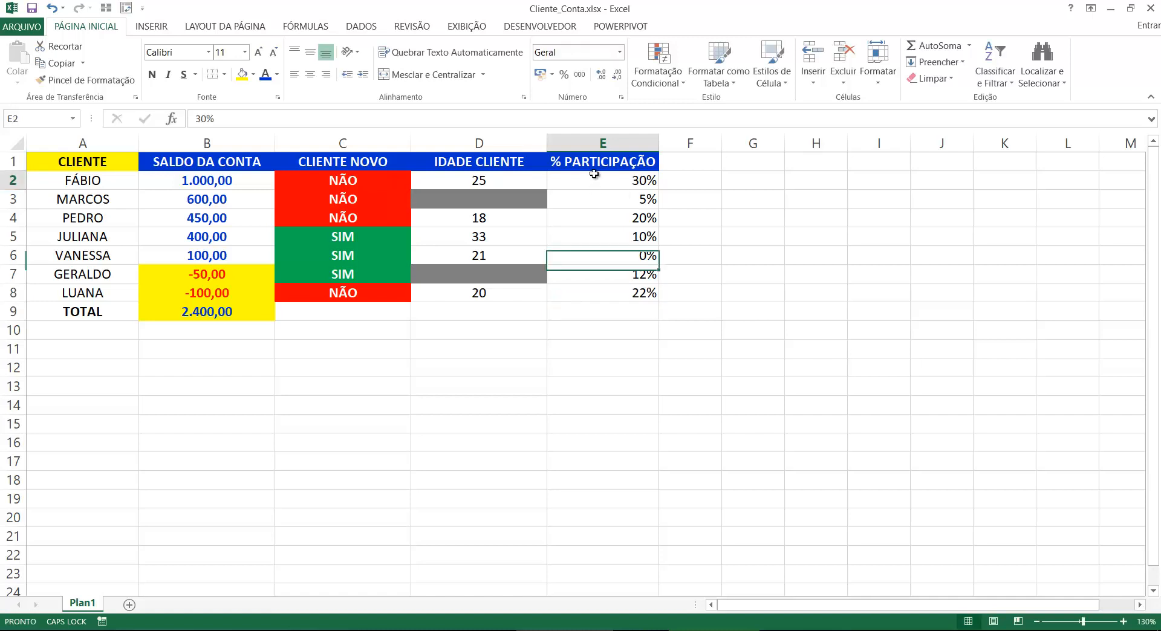
drag(594, 174, 602, 292)
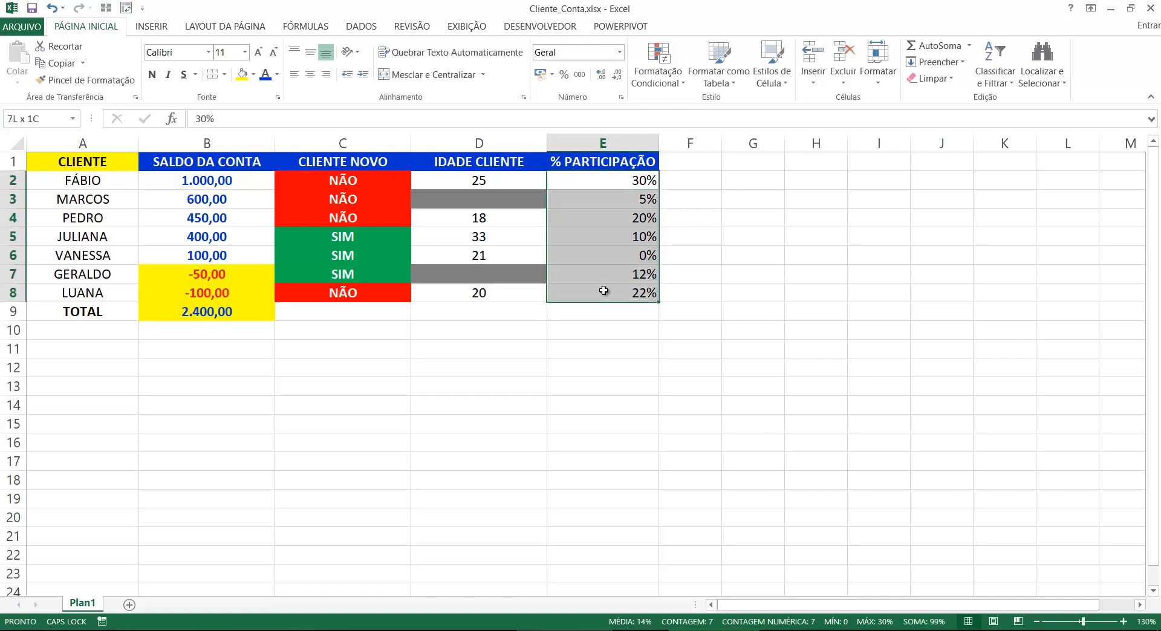
click(310, 75)
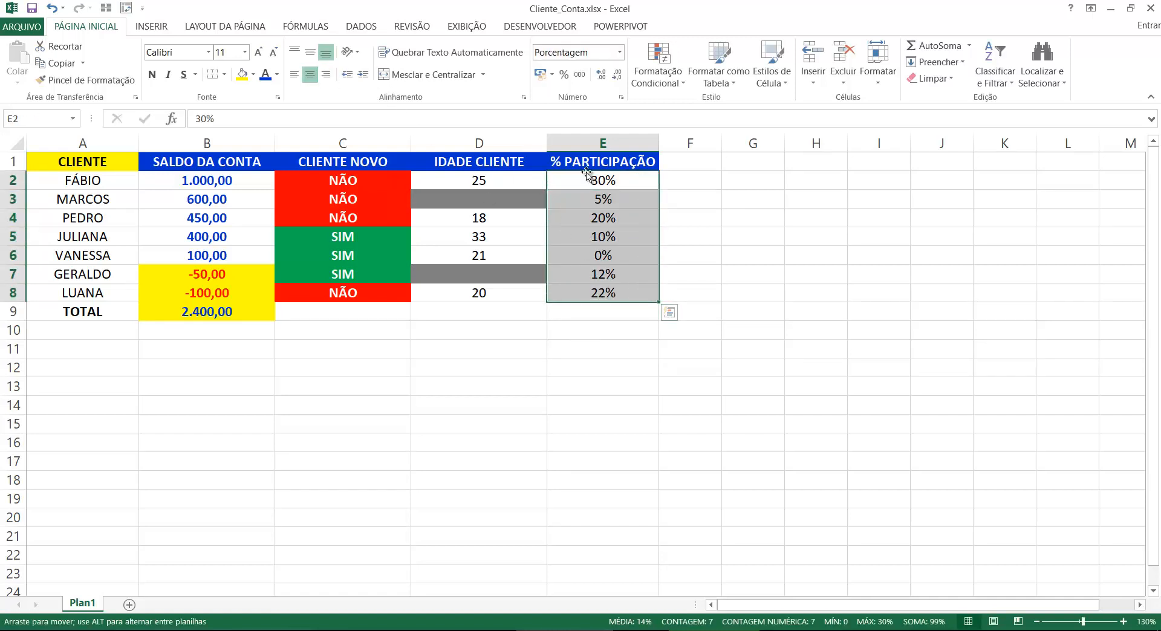
Start a custom icon set conditional formatting rule for E2:E8, keeping the percentages visible beside the rule dialog.
click(599, 182)
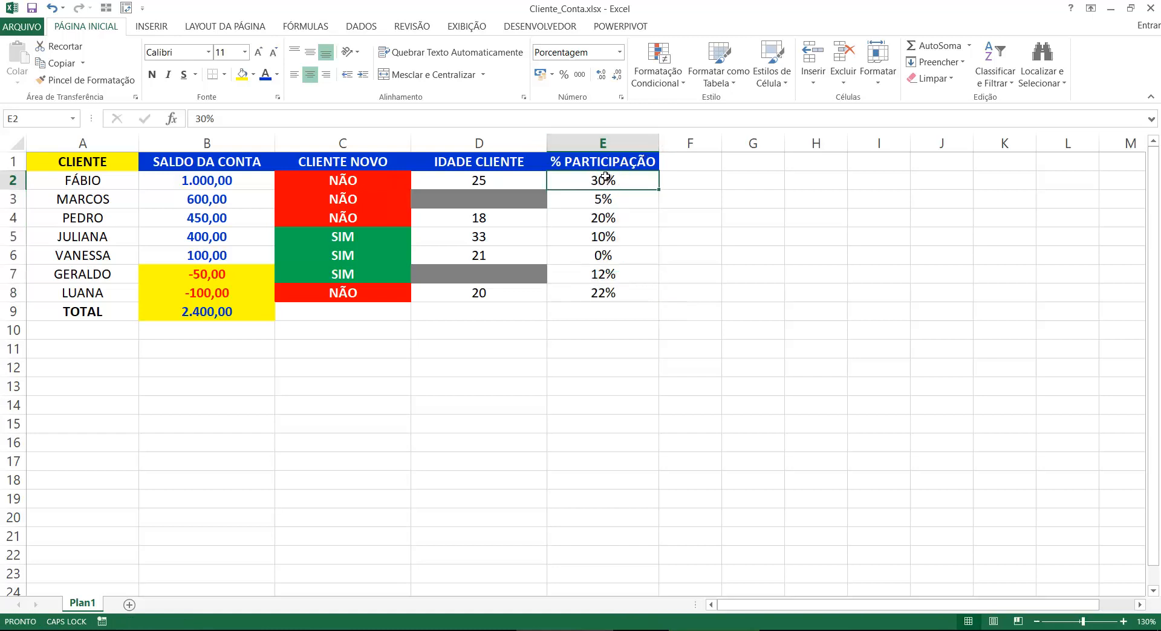
drag(593, 291, 594, 302)
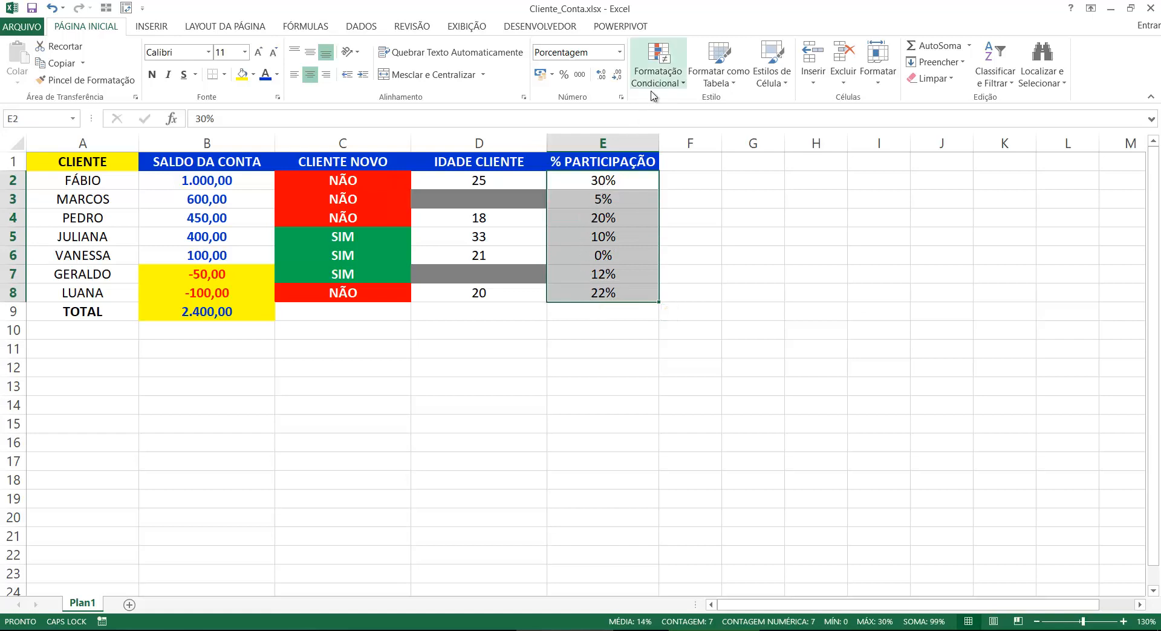
click(602, 181)
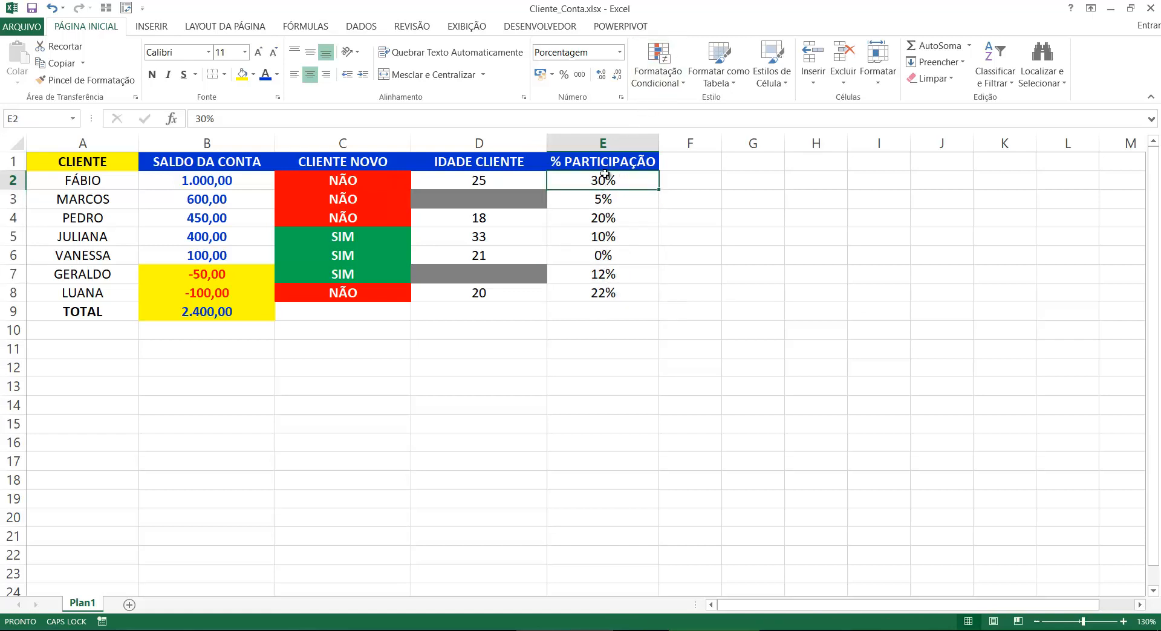
drag(603, 180, 603, 295)
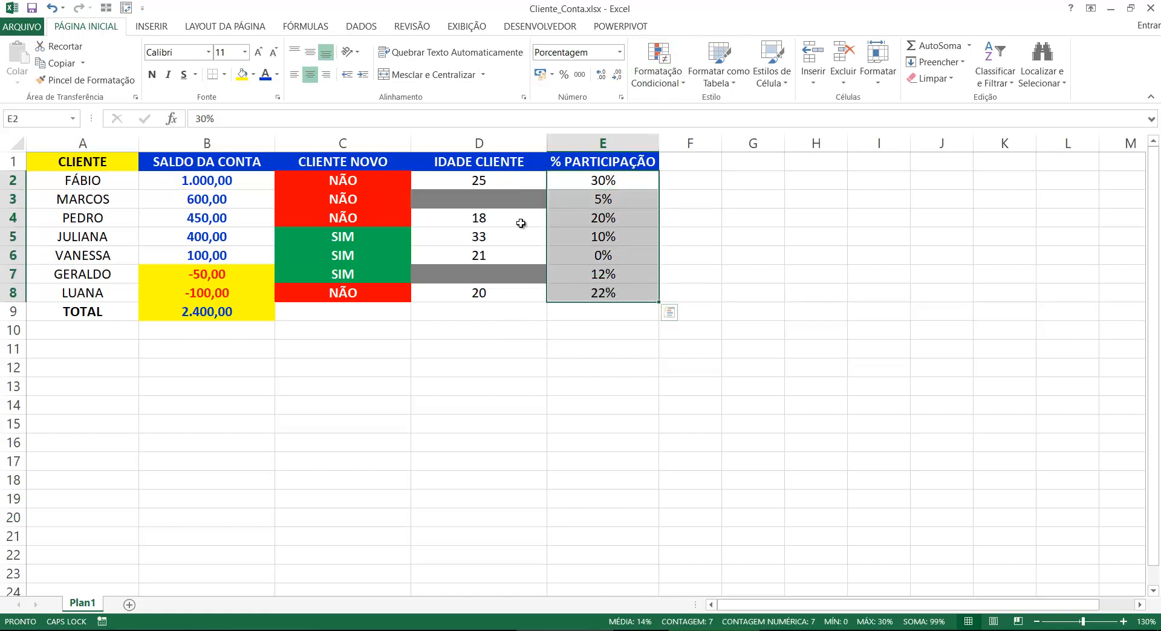
click(659, 87)
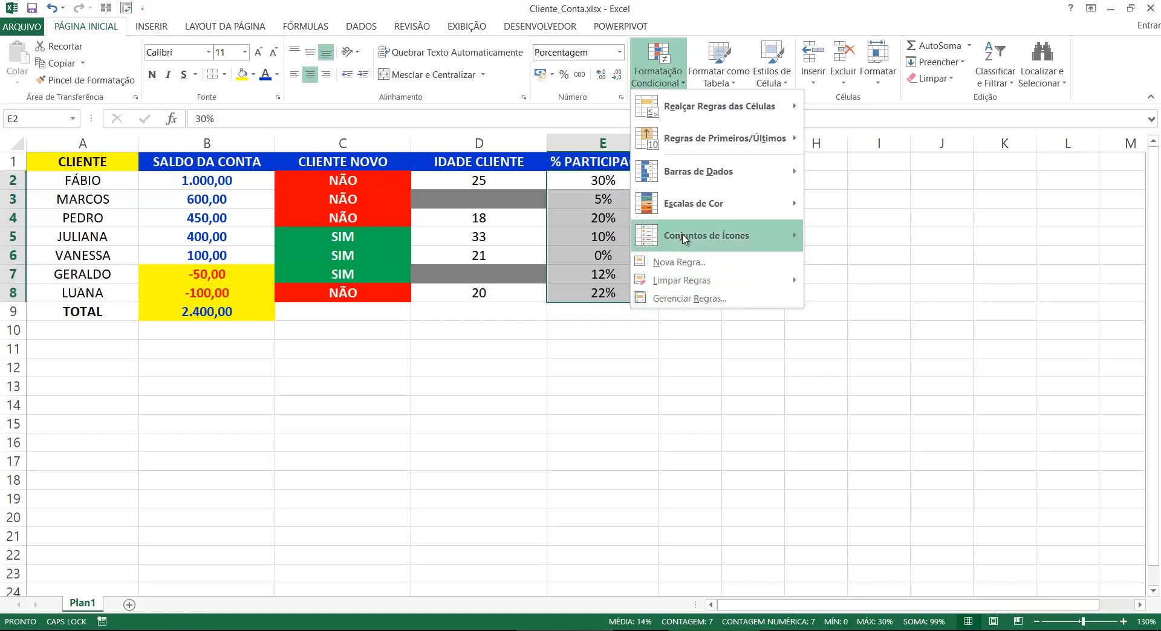
mouse_move(681, 239)
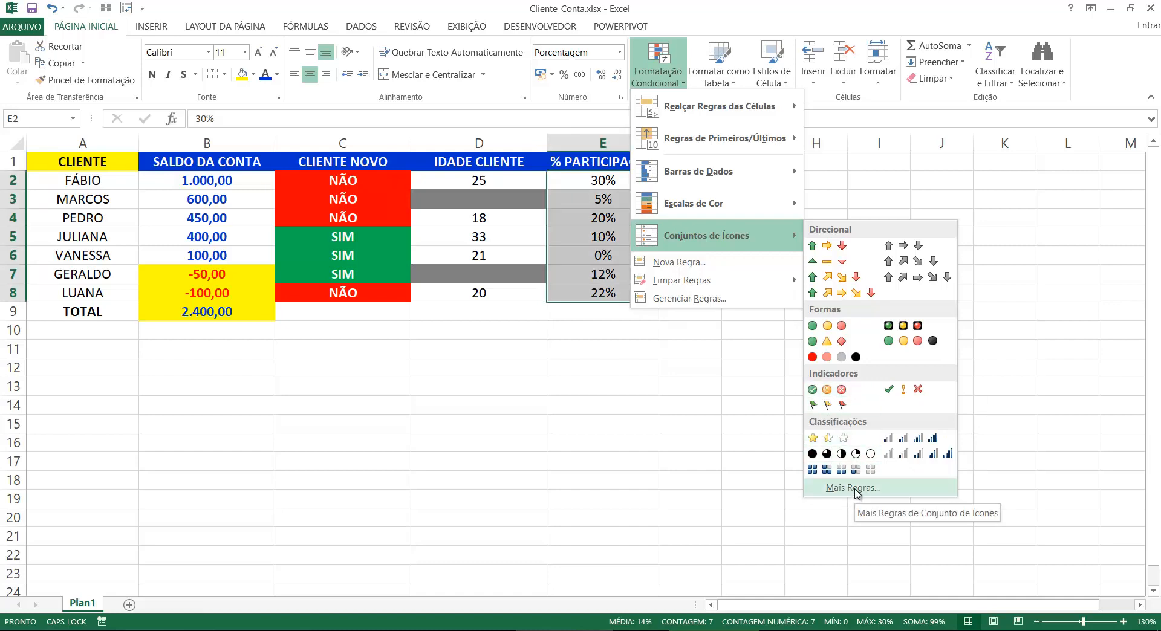
click(854, 489)
drag(682, 90, 298, 75)
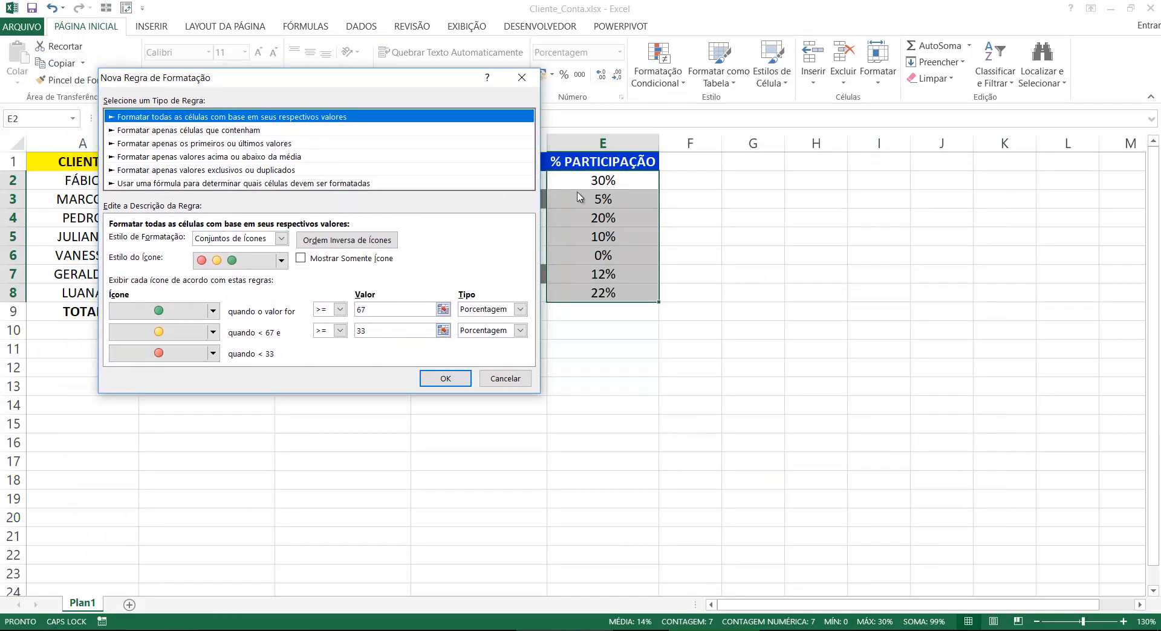
drag(424, 92, 413, 112)
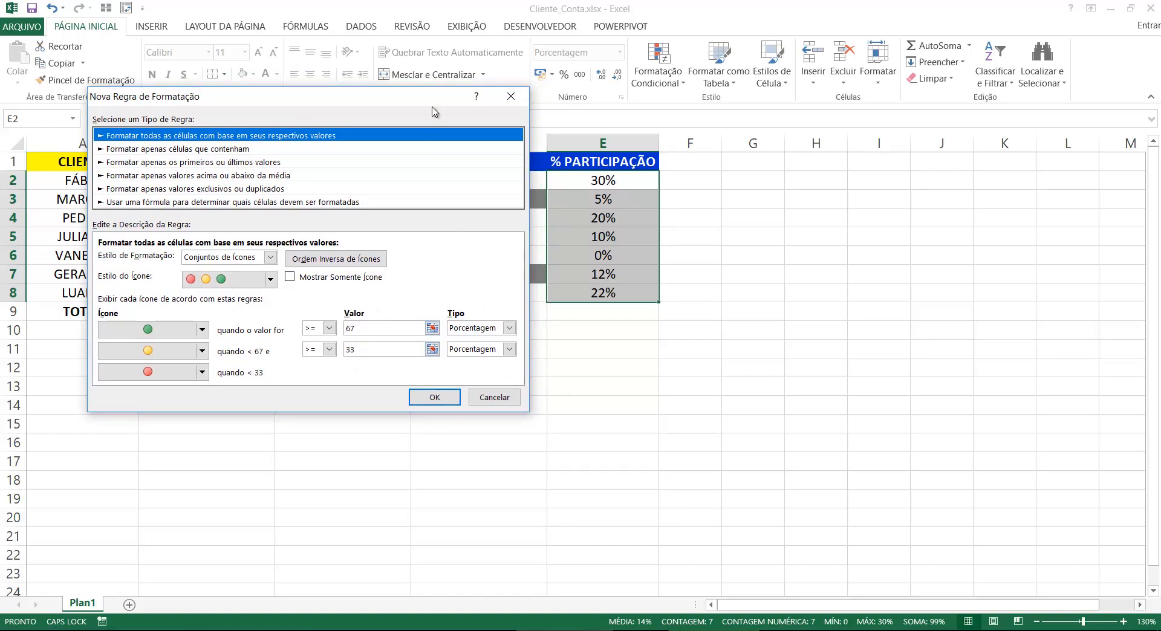
mouse_move(424, 102)
mouse_down()
mouse_move(410, 104)
mouse_move(447, 124)
mouse_move(435, 101)
mouse_up()
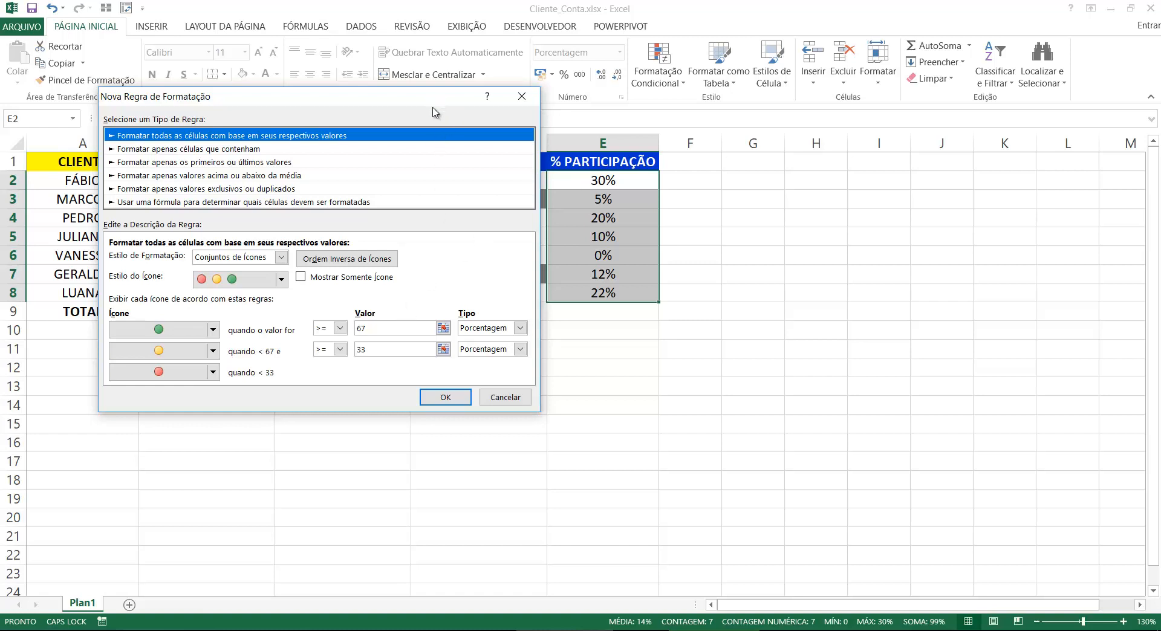
drag(436, 101, 432, 118)
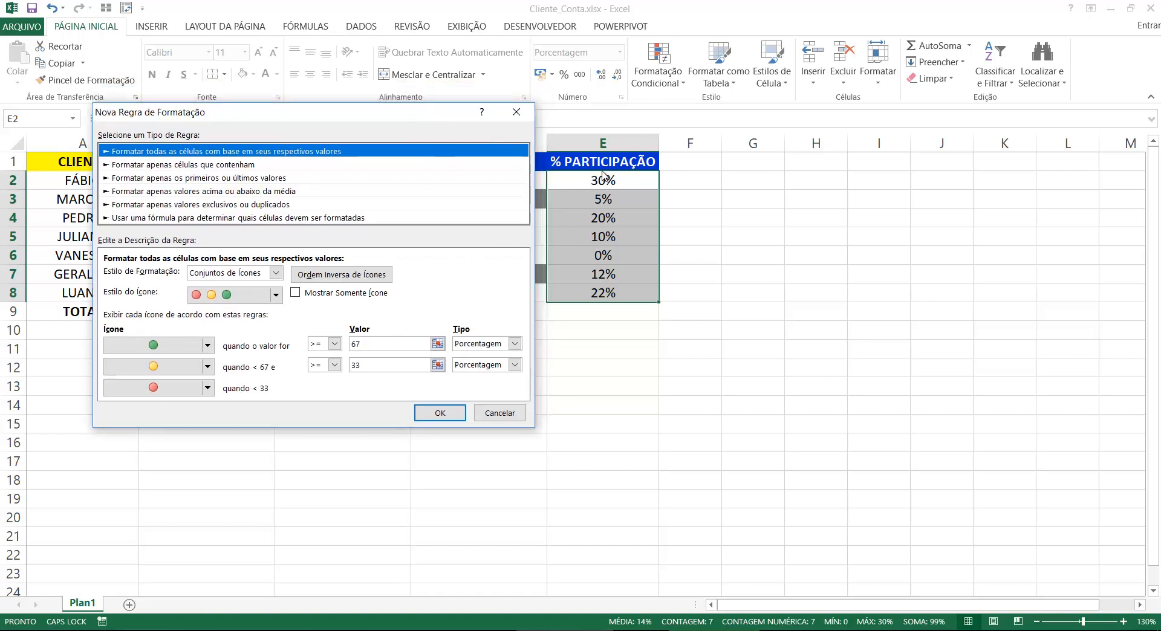
drag(406, 115, 417, 103)
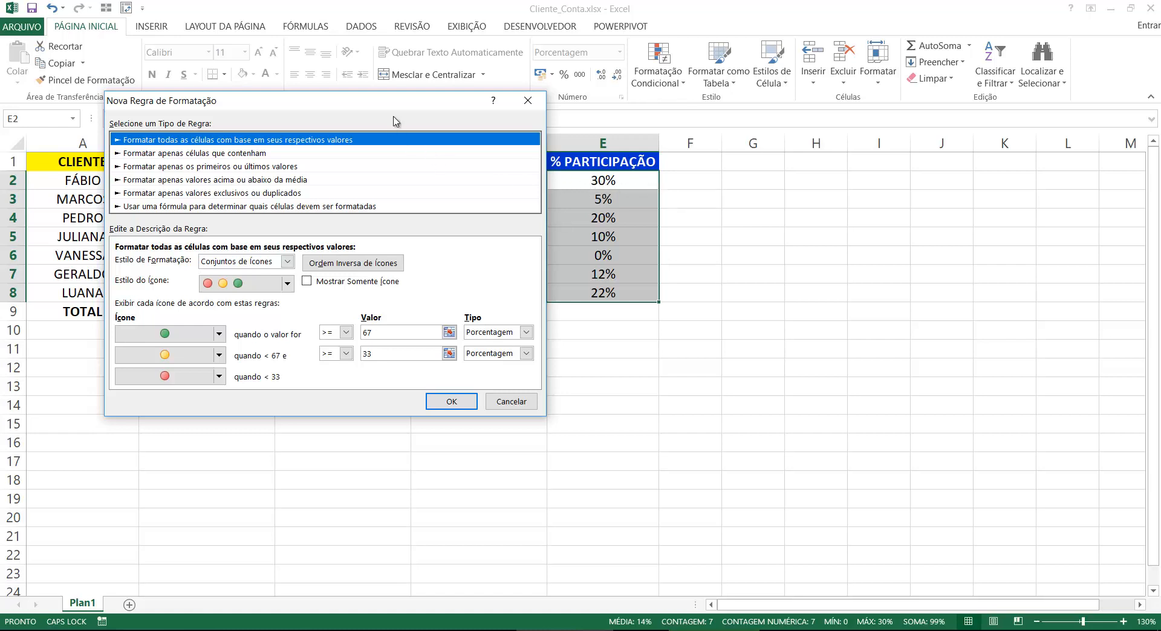
drag(394, 107, 370, 108)
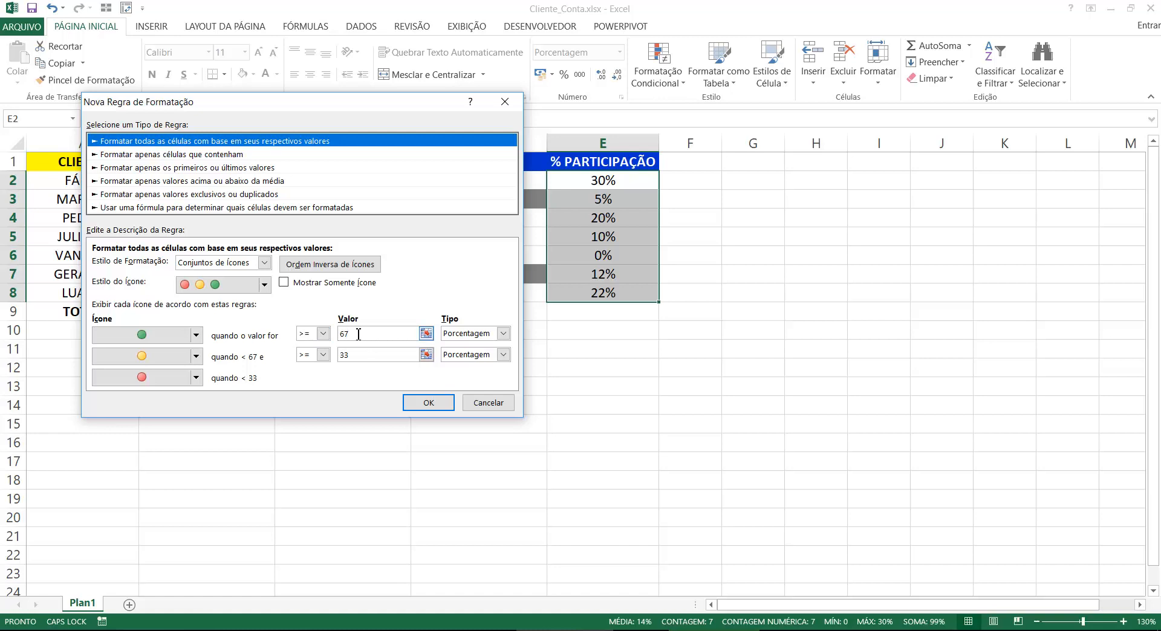
Try green icon thresholds of 0,3 with the type Número and 30 with the type Porcentagem.
double_click(354, 333)
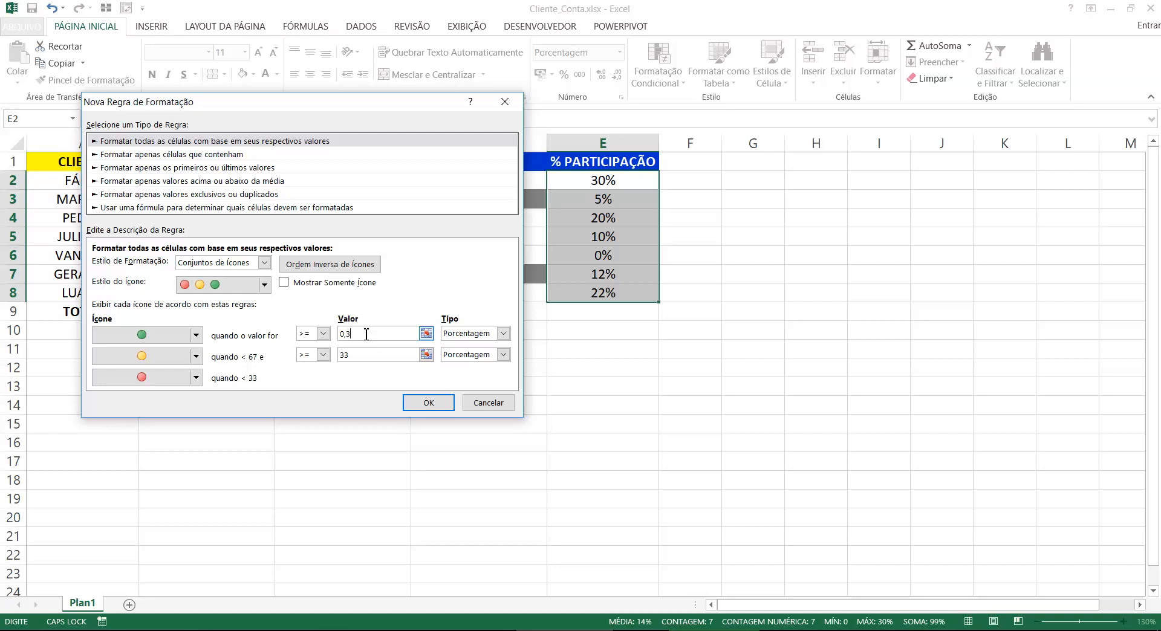
drag(367, 338, 326, 328)
click(503, 333)
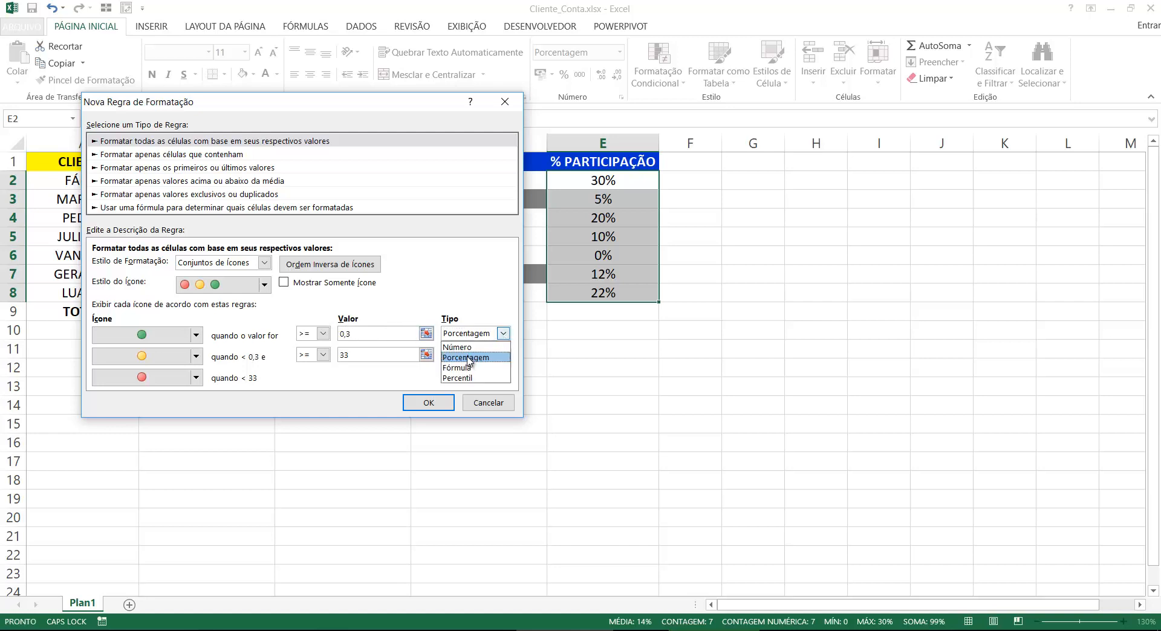
click(471, 348)
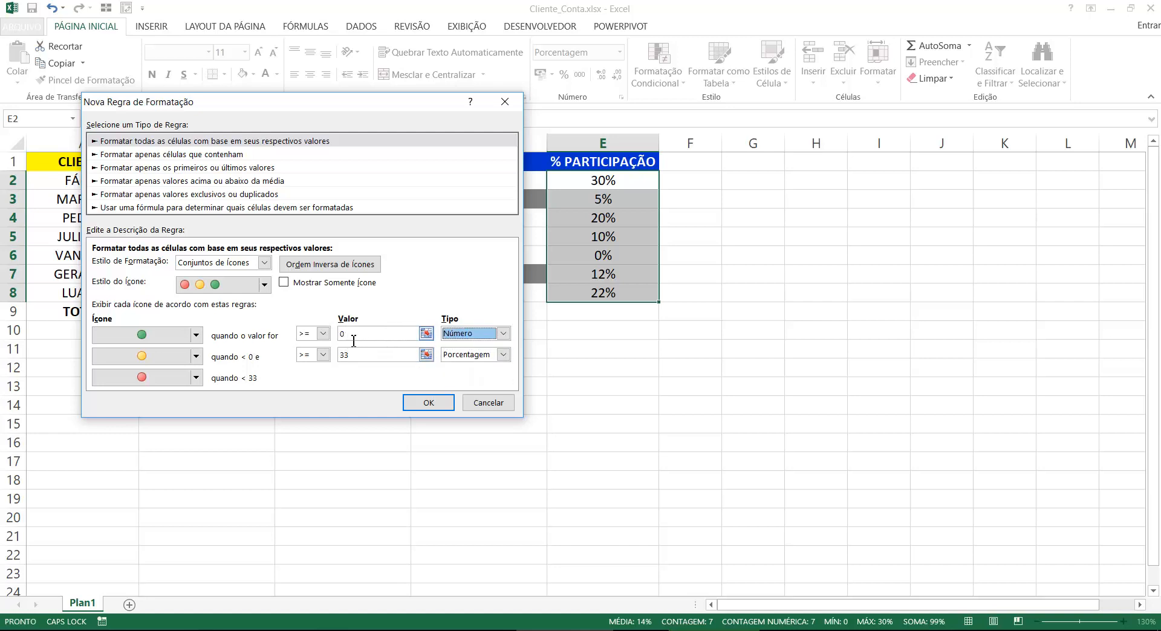
click(502, 333)
click(484, 354)
drag(358, 334, 323, 328)
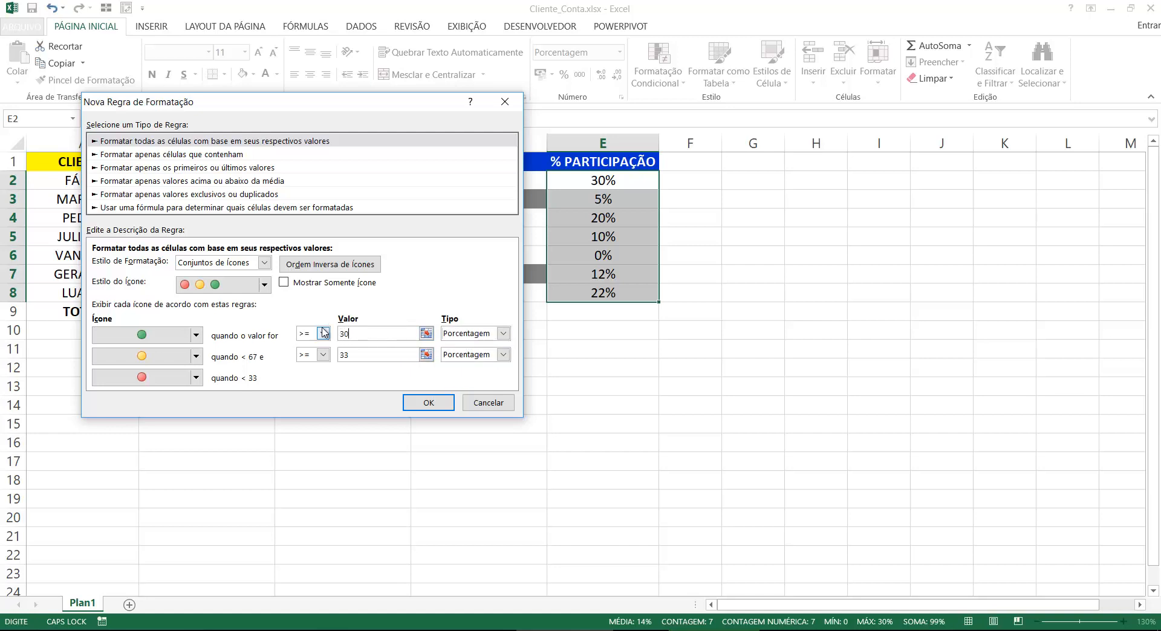
click(356, 357)
Set the green icon's rule to values >= 0,3 with the type Número.
click(478, 334)
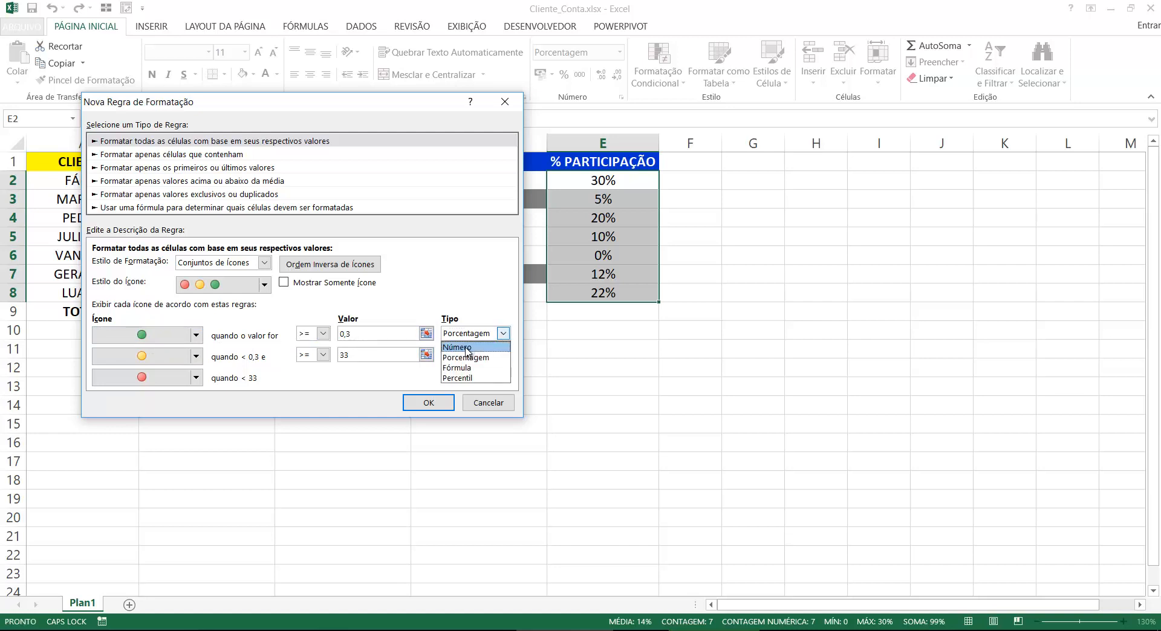
click(467, 348)
click(358, 334)
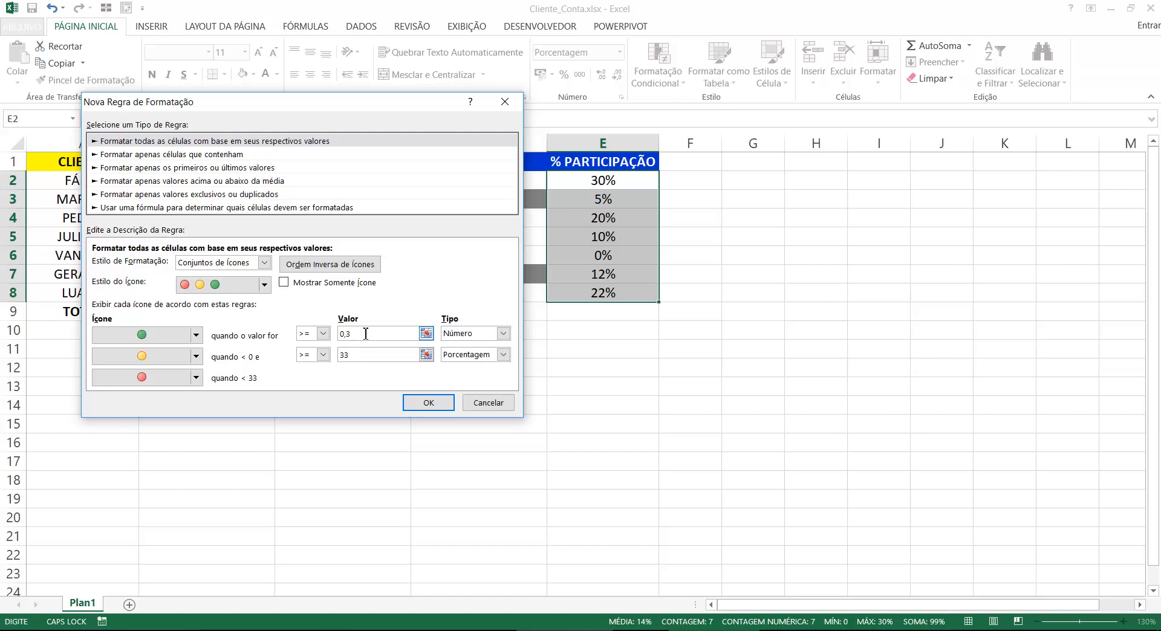
Set the yellow icon's rule to values >= 0,1 with the type Número and apply the icon set to E2:E8.
click(503, 356)
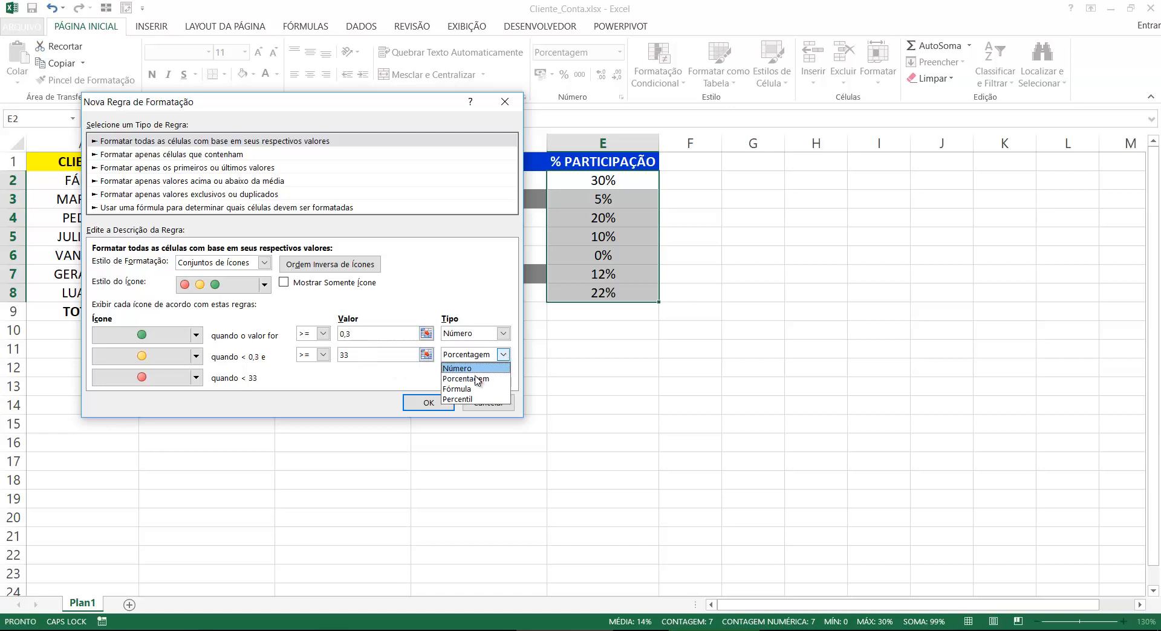
click(475, 369)
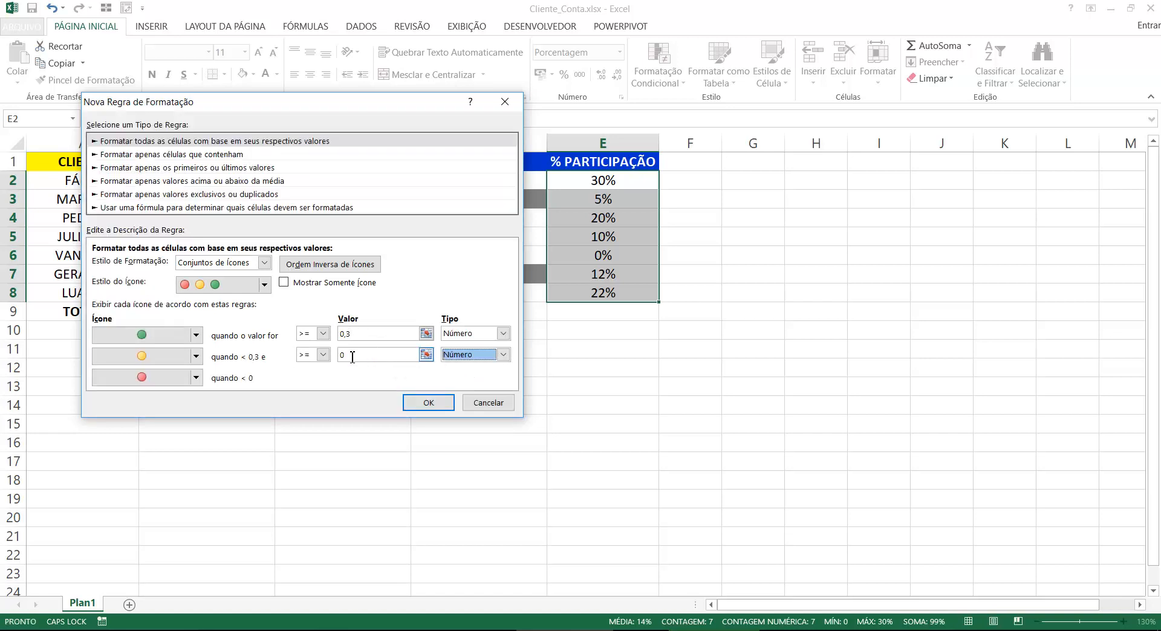
drag(354, 358, 329, 357)
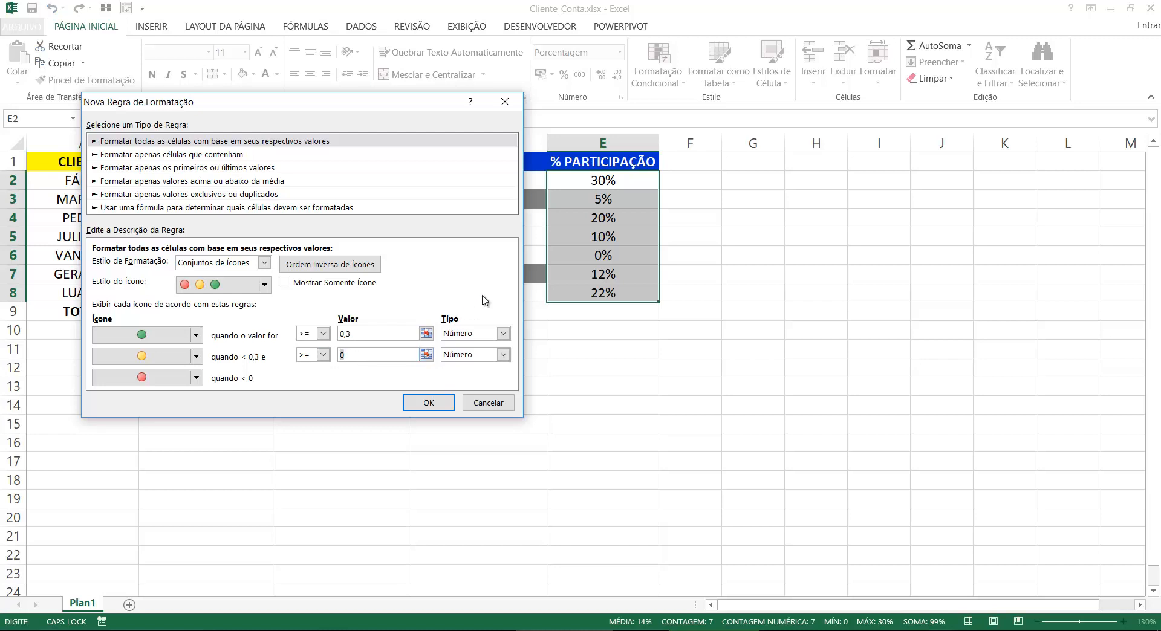
drag(362, 109, 355, 142)
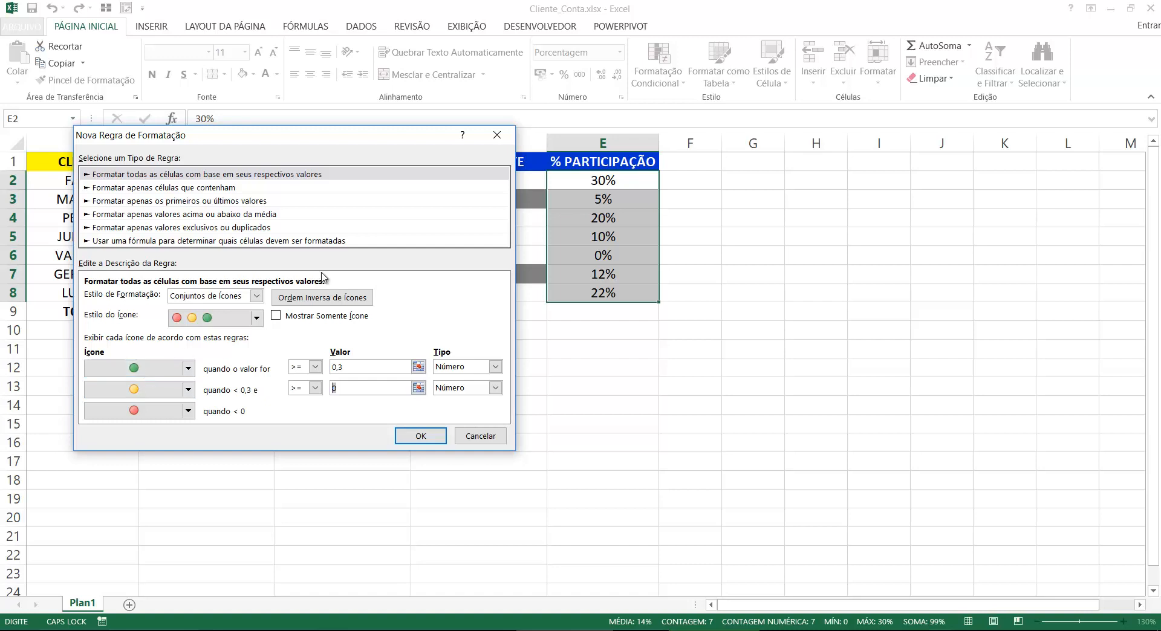
mouse_move(394, 137)
mouse_down()
mouse_move(350, 160)
mouse_move(384, 134)
mouse_up()
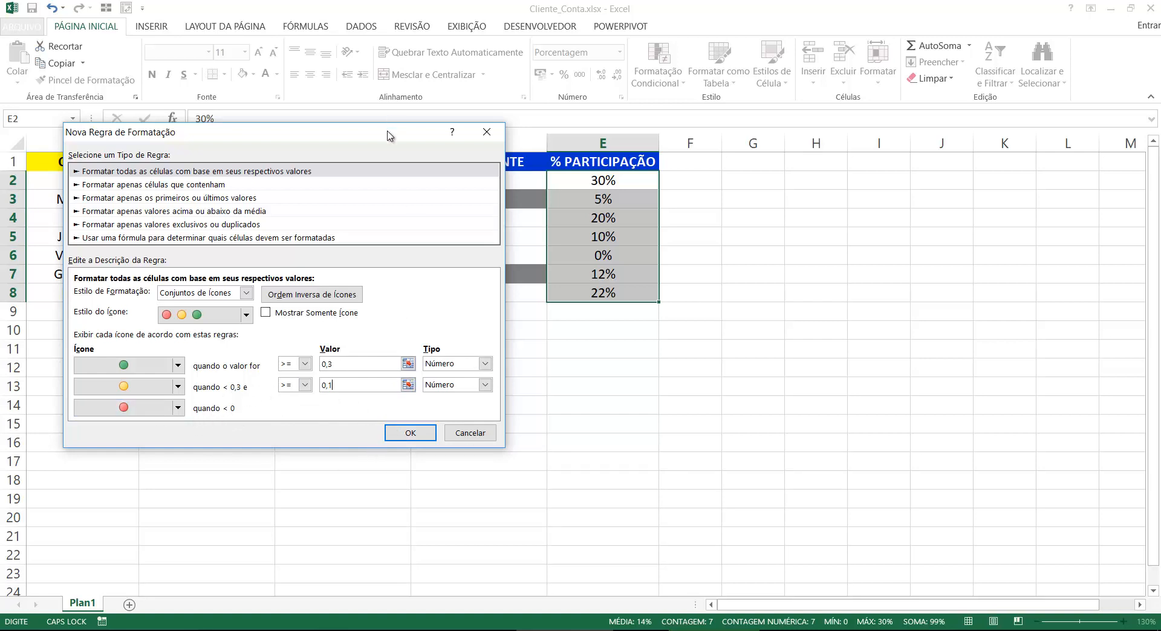
drag(389, 135, 353, 117)
click(378, 417)
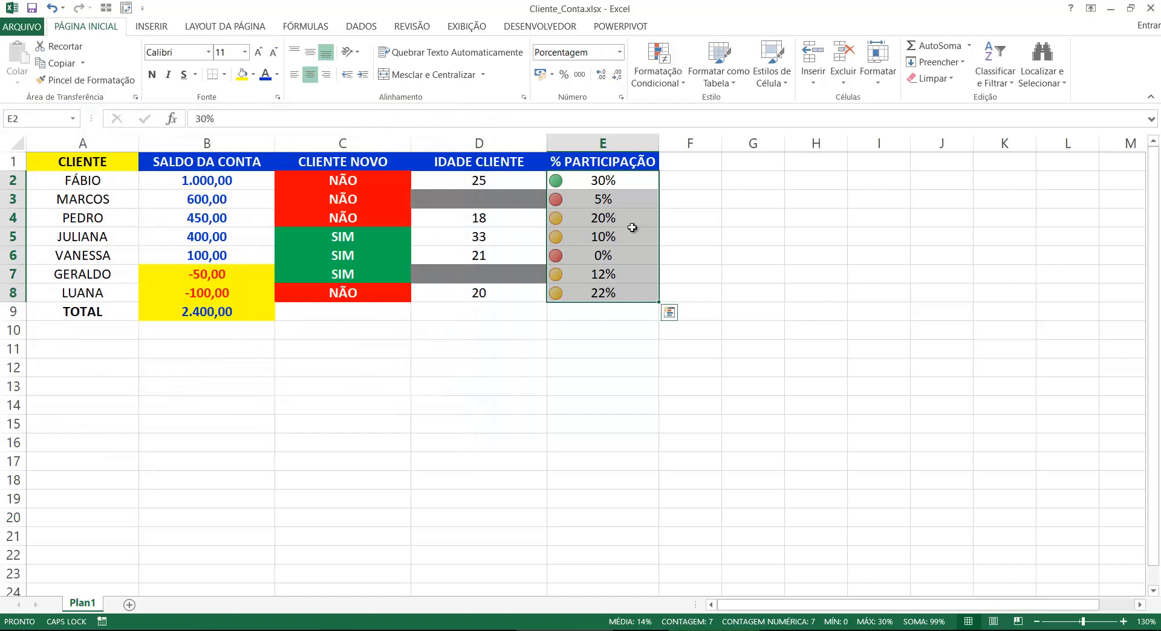
Examine the traffic-light icons in the % PARTICIPAÇÃO column against the percentage in each row.
drag(602, 178, 603, 309)
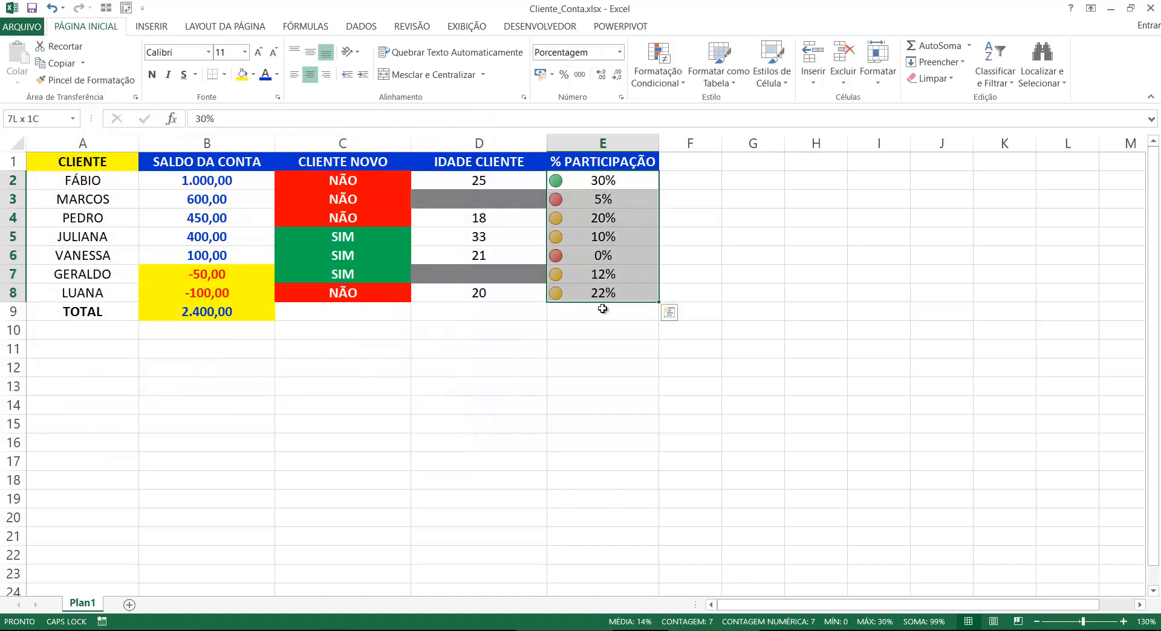
click(480, 423)
click(603, 182)
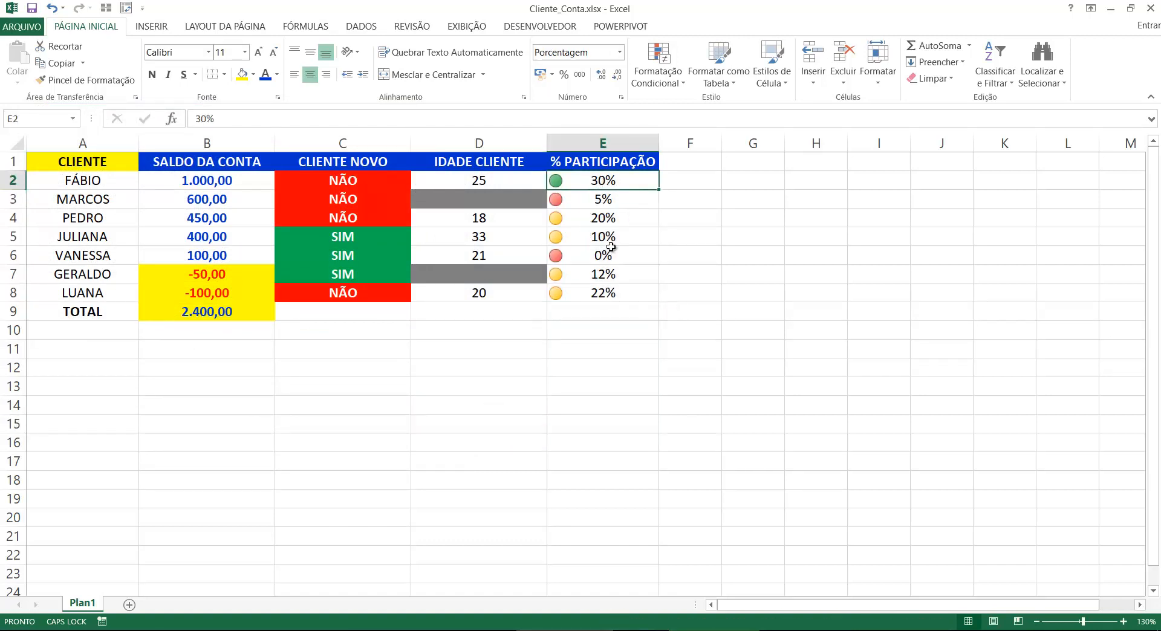
click(597, 280)
drag(596, 283, 601, 290)
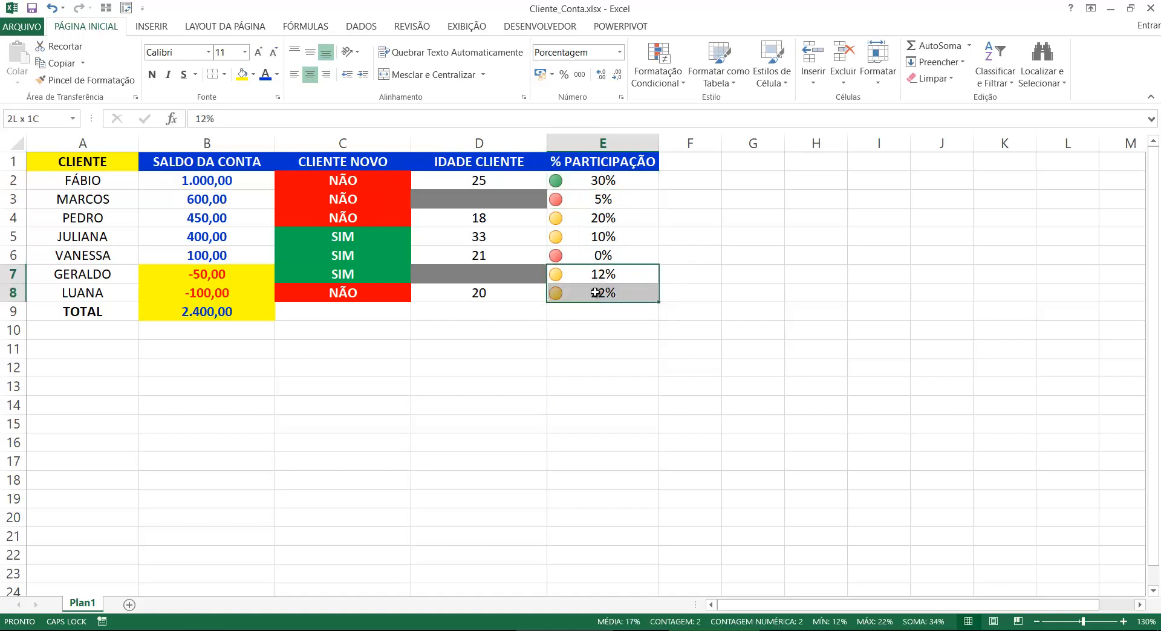
click(590, 257)
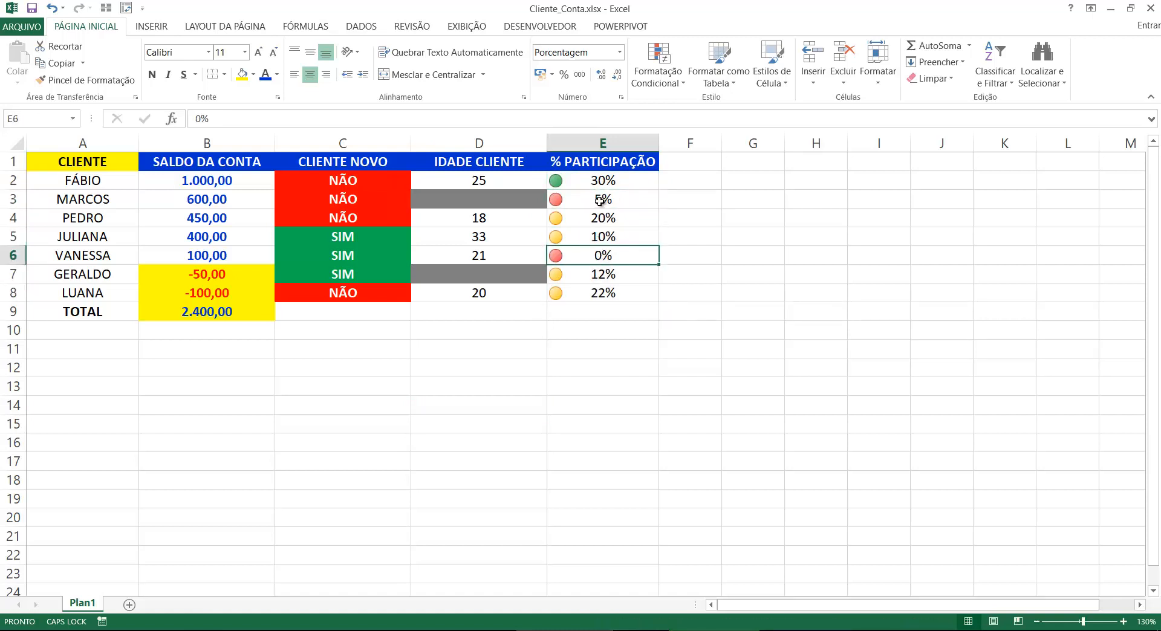
key(Up)
key(Up)
key(Up)
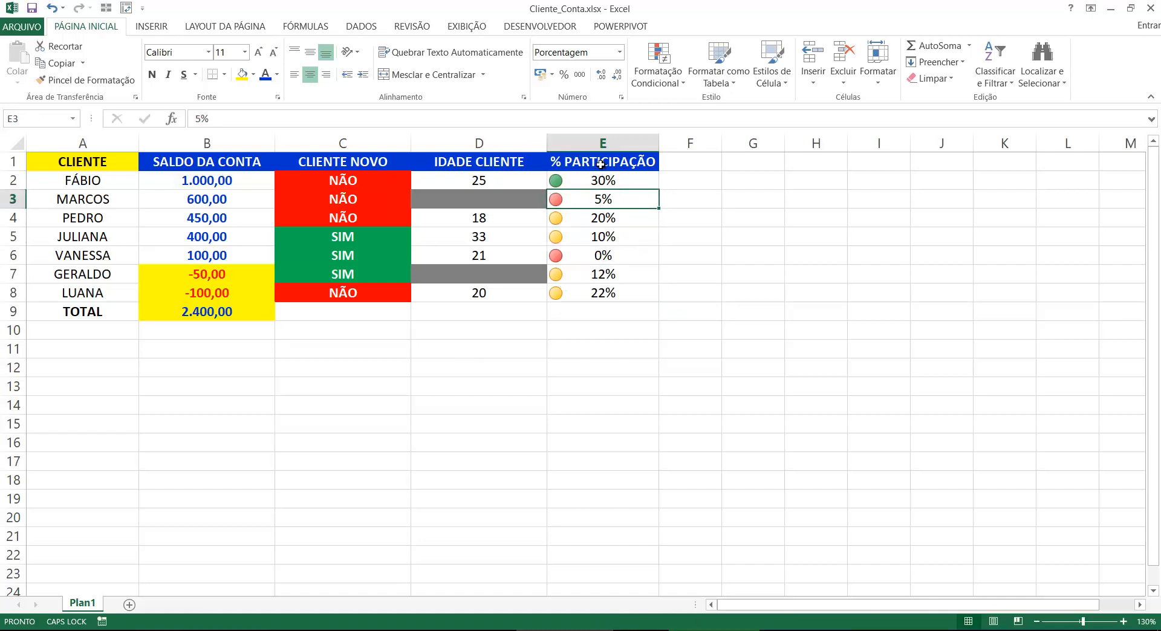
key(Up)
key(Up)
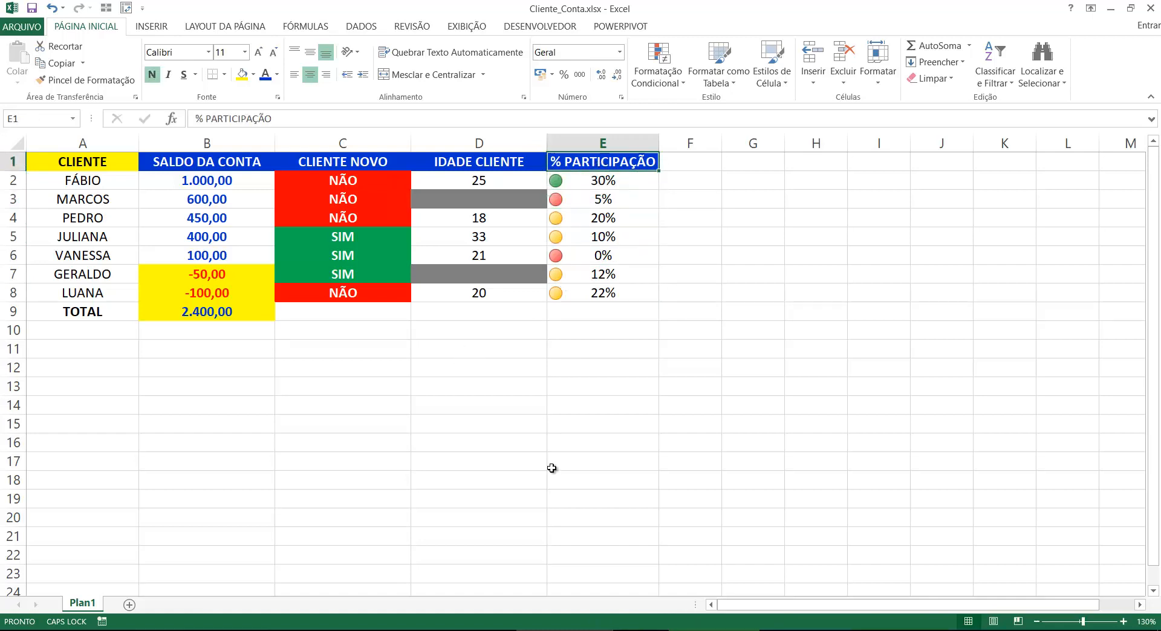